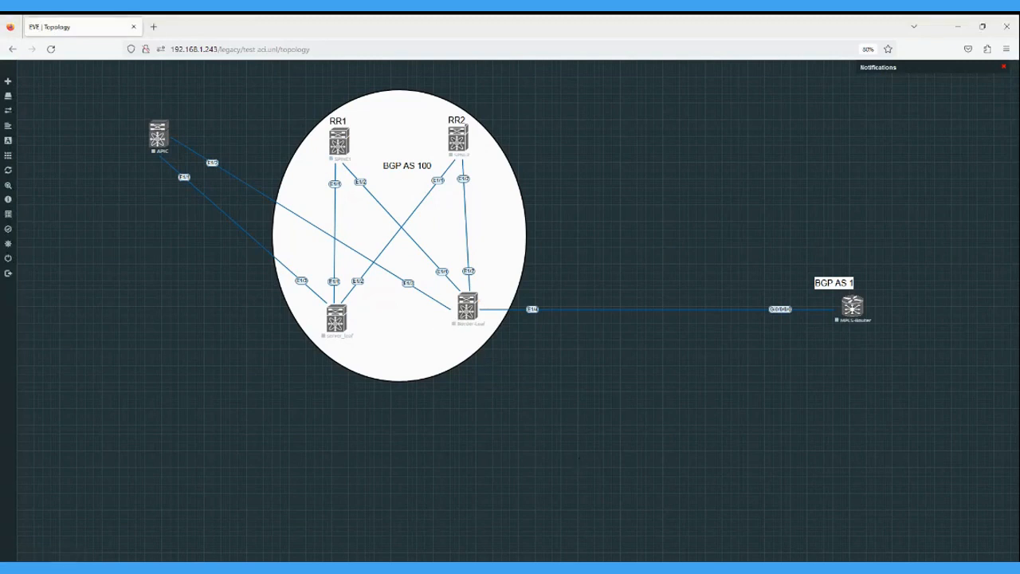
Switch to the Excel planning workbook, commit the vlan 201 entry, and review the MPLS L3out requirements in row 36.
key(alt+Tab)
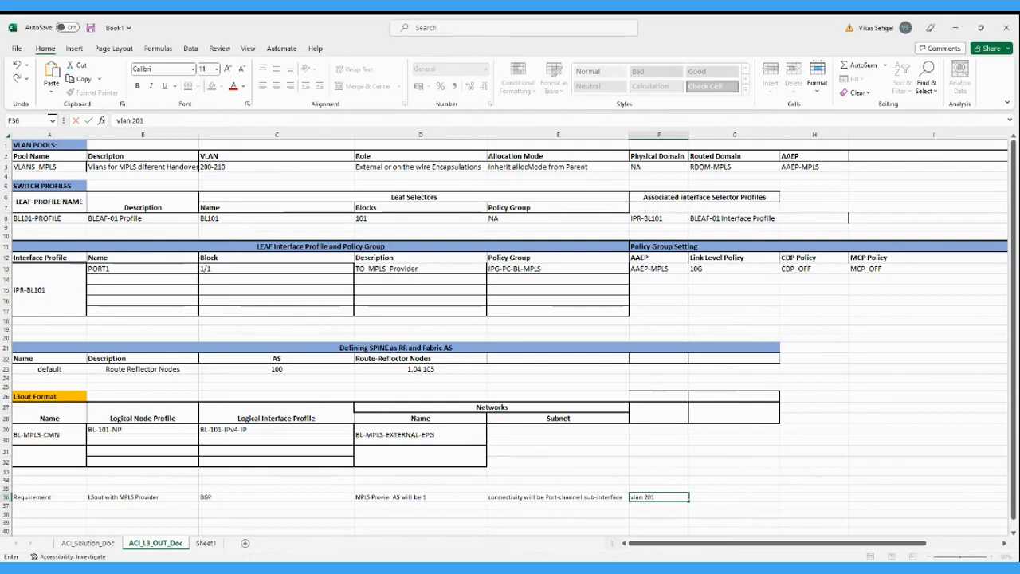
key(alt+Tab)
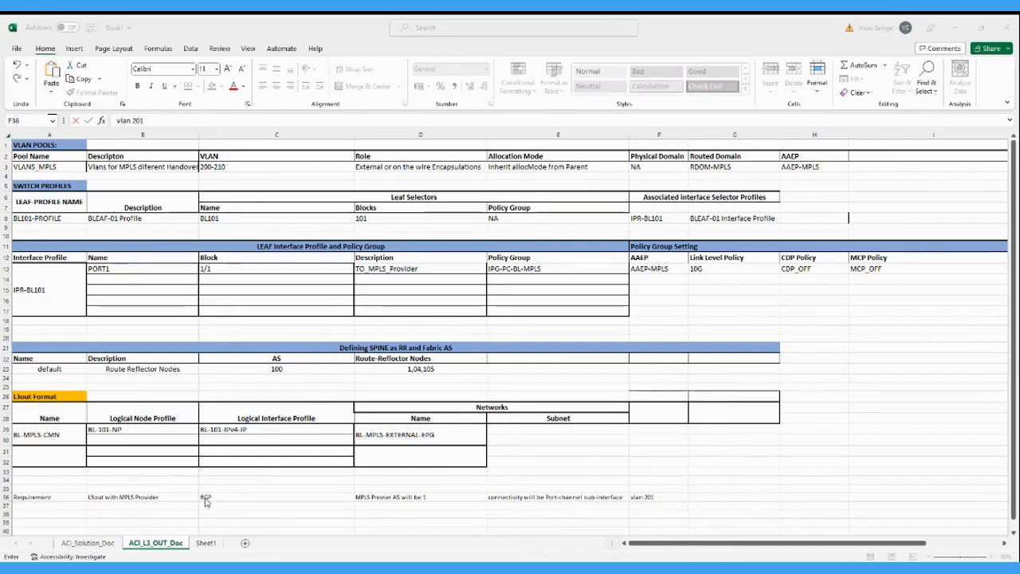
key(ctrl+Return)
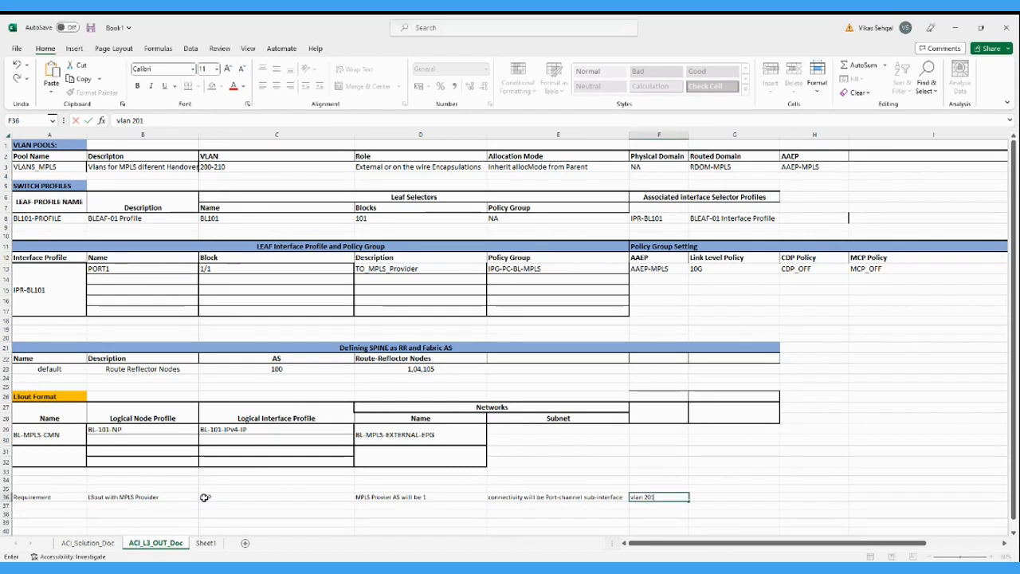
click(385, 499)
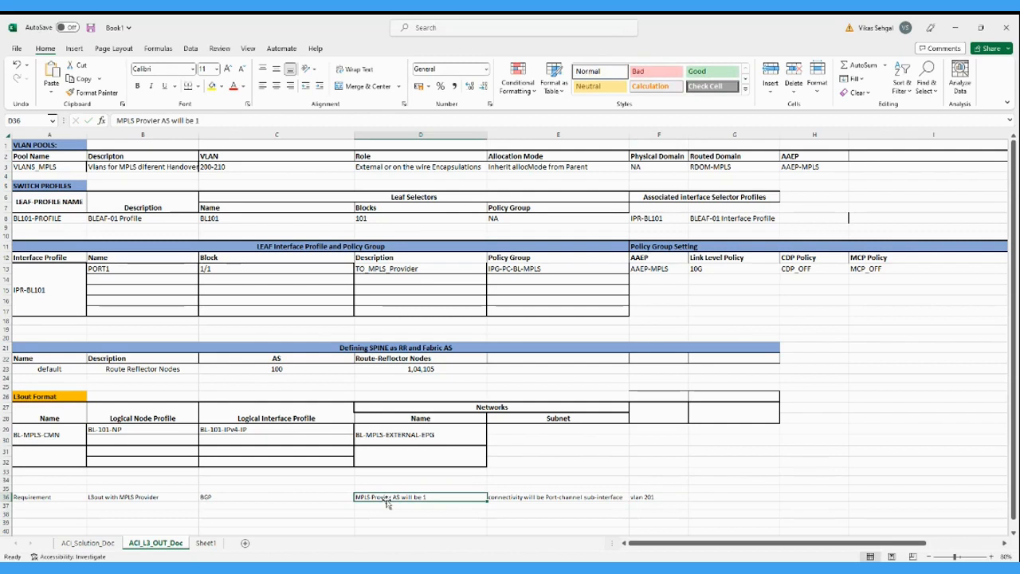
click(559, 503)
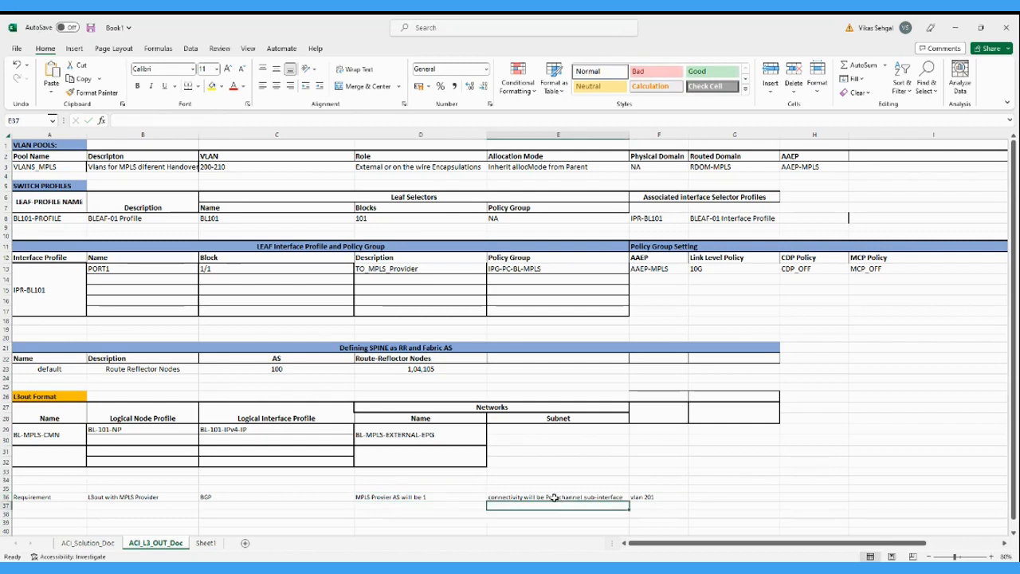
click(554, 497)
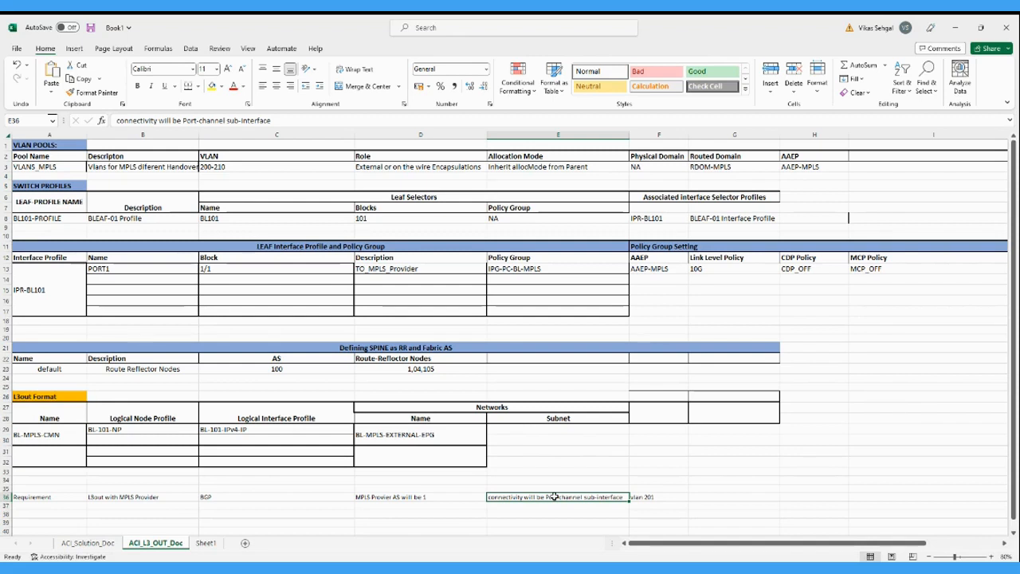
click(653, 497)
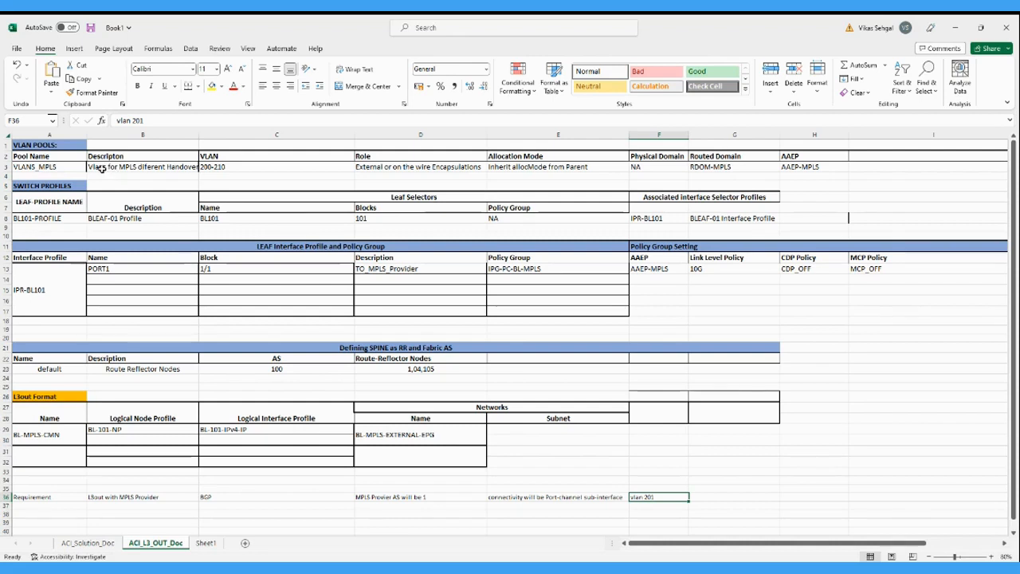
Review the planned VLAN pool row: pool name, description, VLAN range, allocation mode, routed domain and AAEP.
click(46, 166)
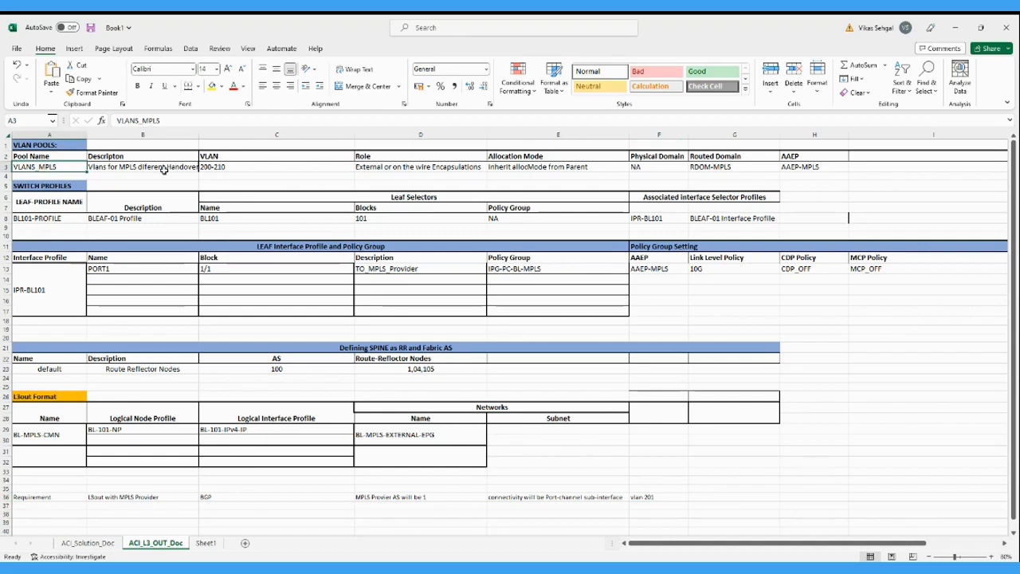
click(129, 168)
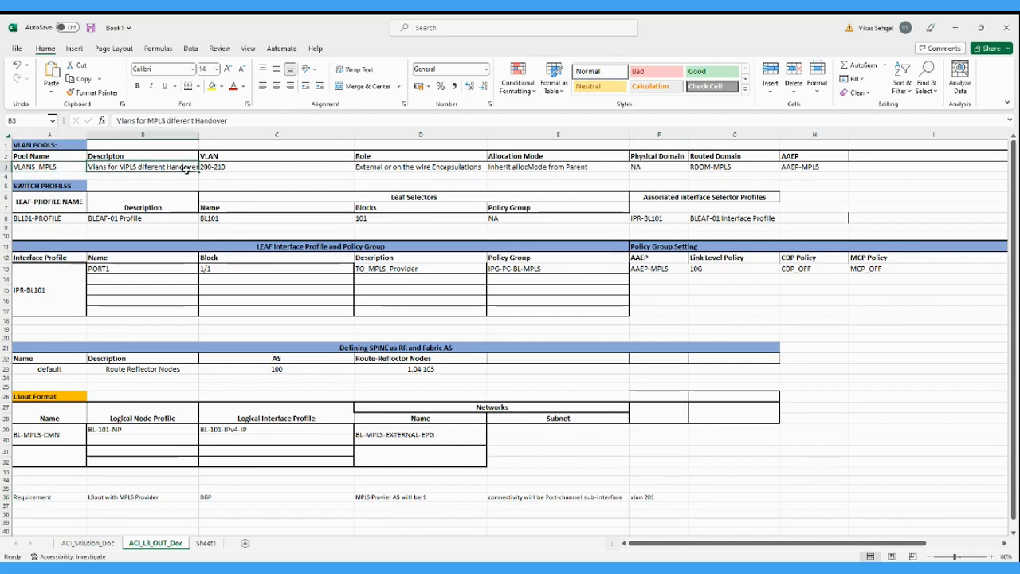
click(221, 166)
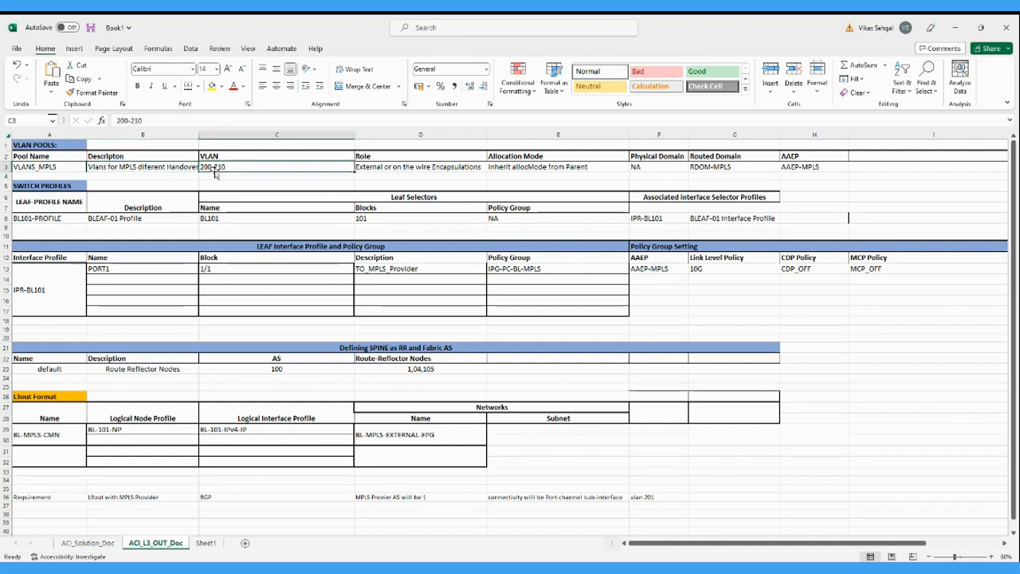
click(575, 166)
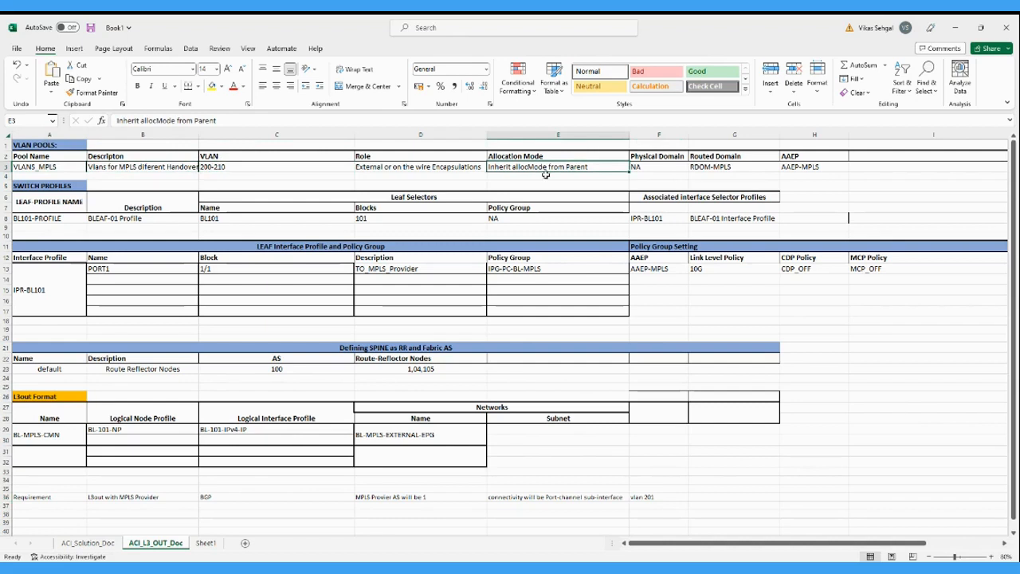
click(718, 166)
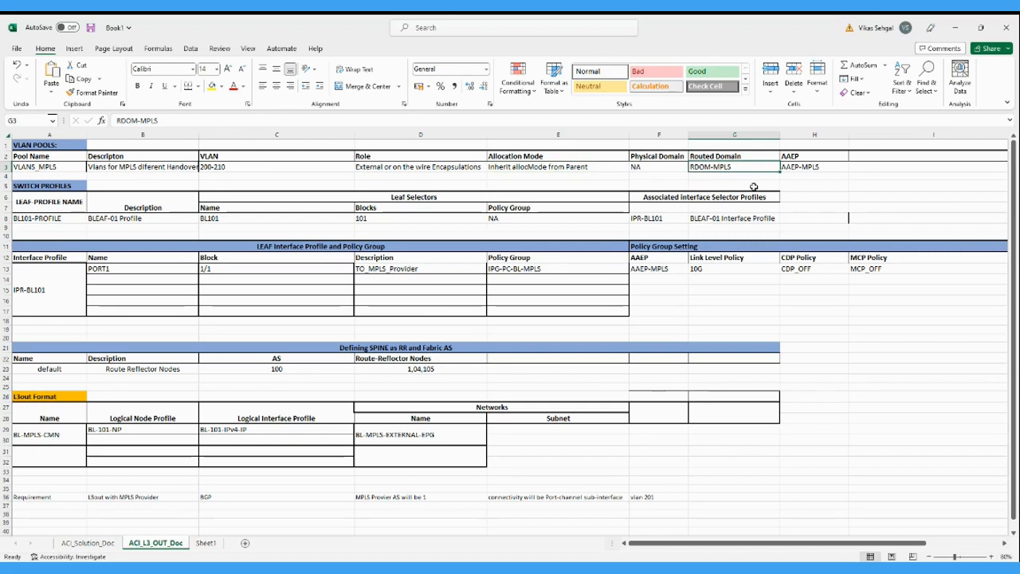
click(798, 168)
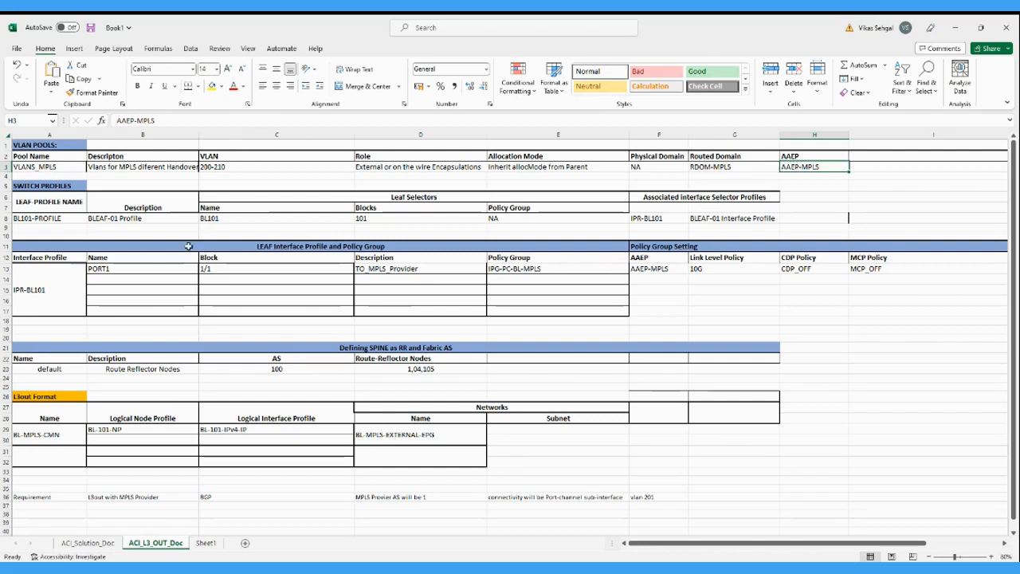
Review the planned leaf interface profile, its link level policy, and the border leaf switch profile with its associated interface selector profile.
click(37, 288)
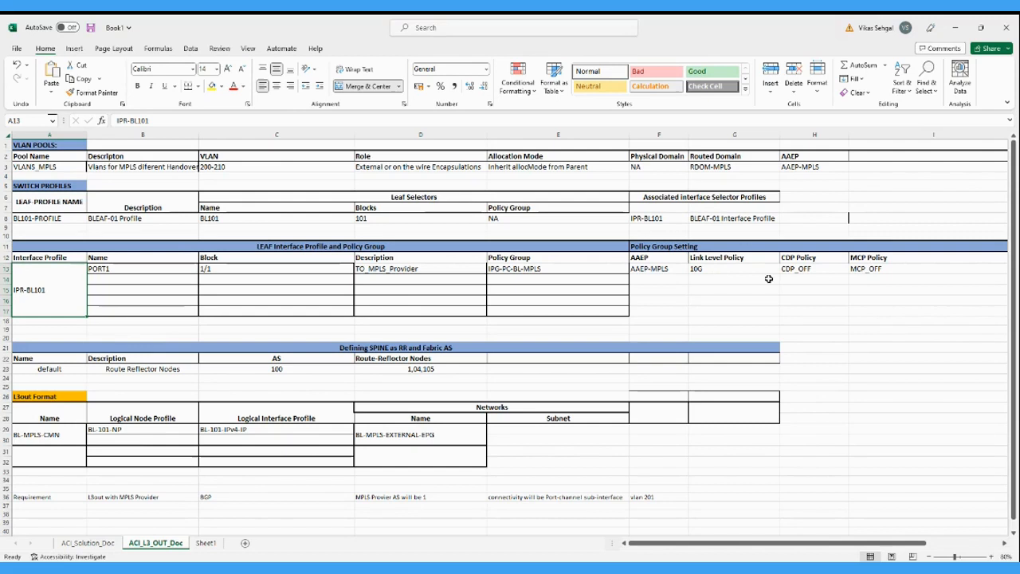
click(712, 269)
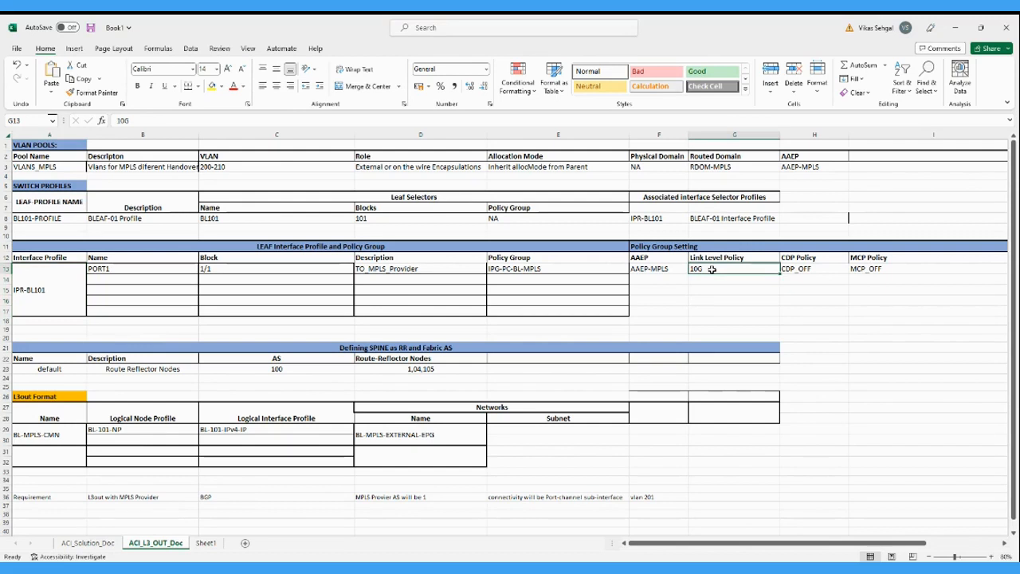
click(35, 220)
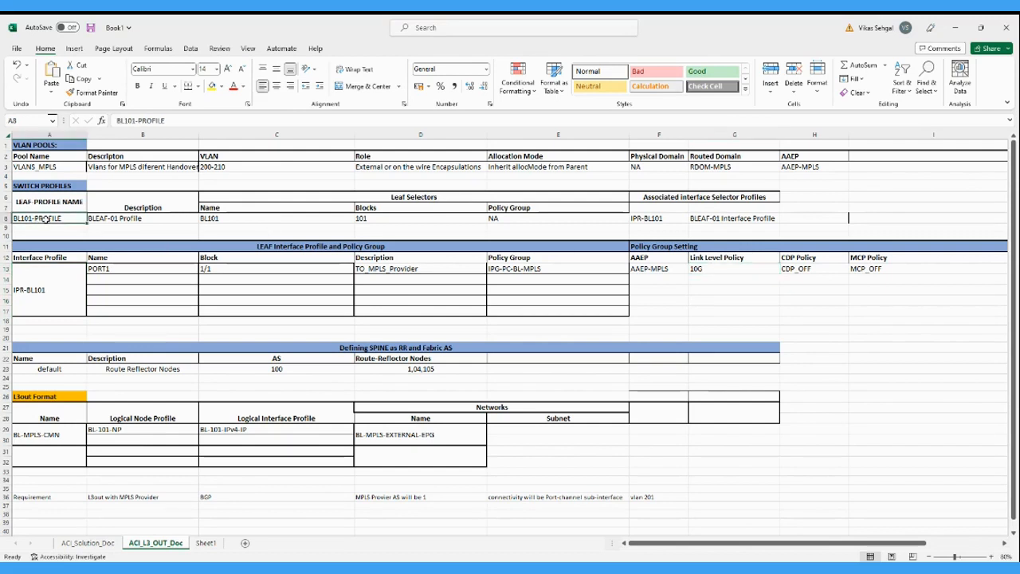
click(255, 217)
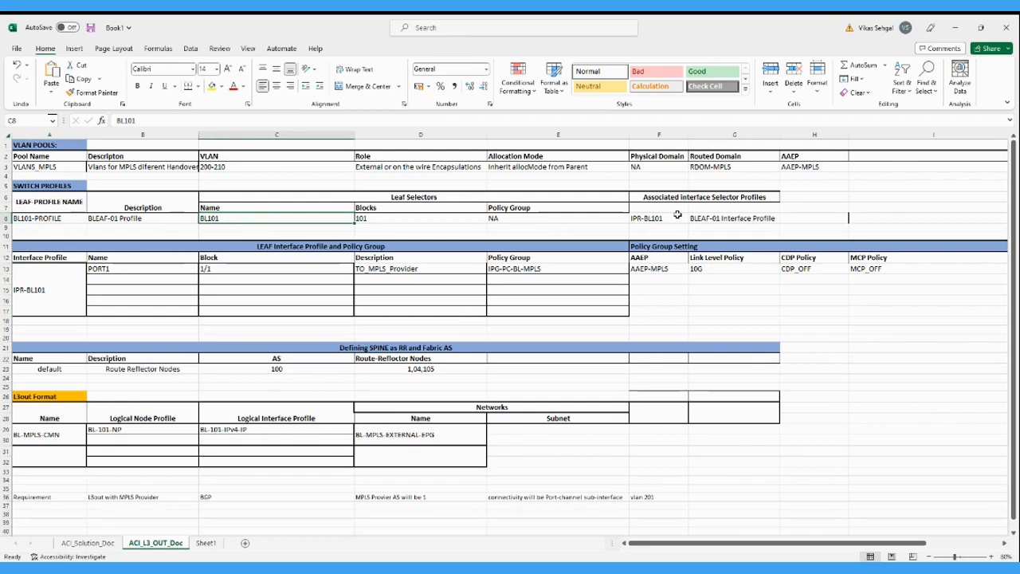
click(654, 219)
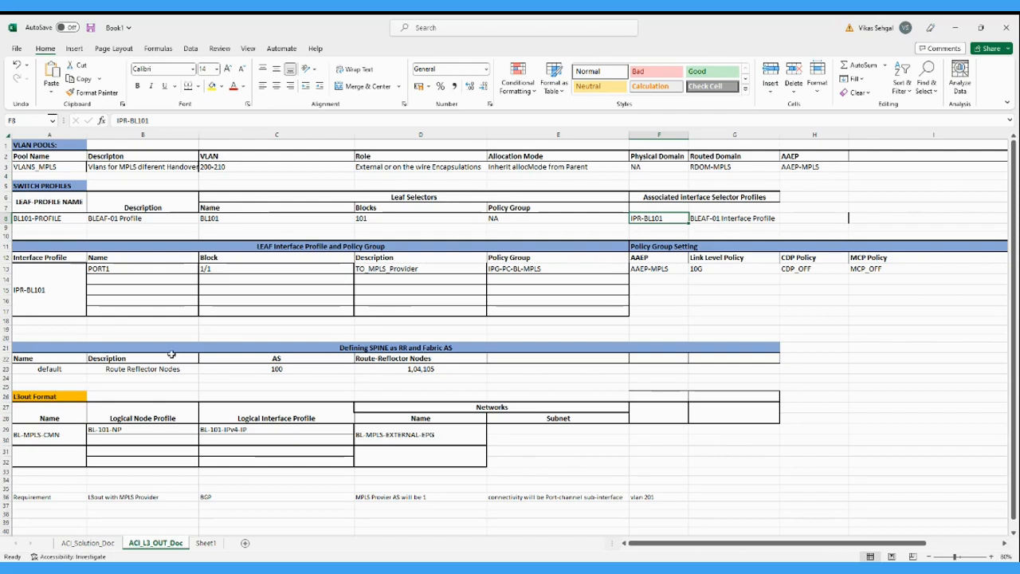
Review the planned spine route-reflector AS and the L3out name, logical node profile, logical interface profile and external network.
click(374, 349)
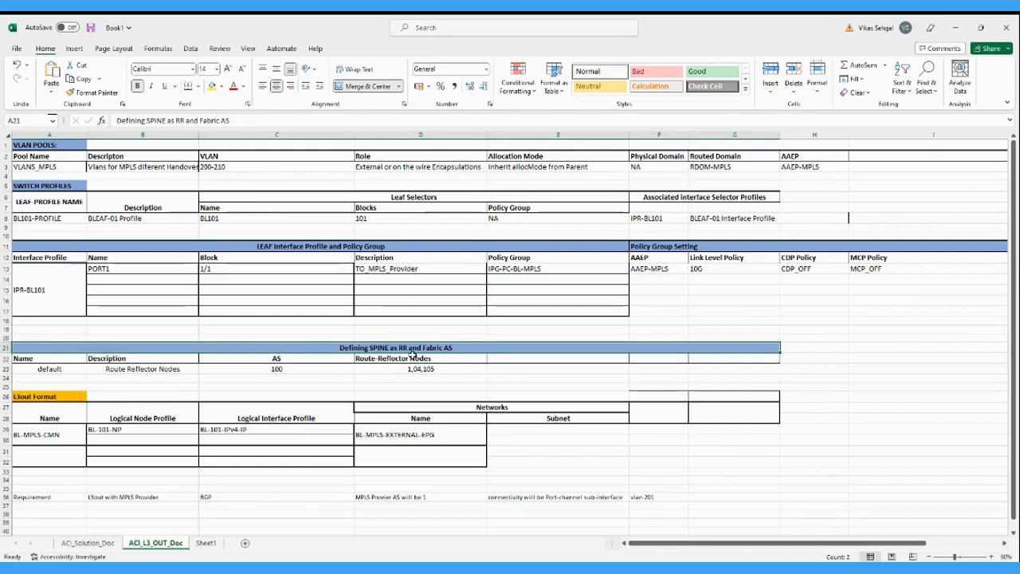
click(293, 371)
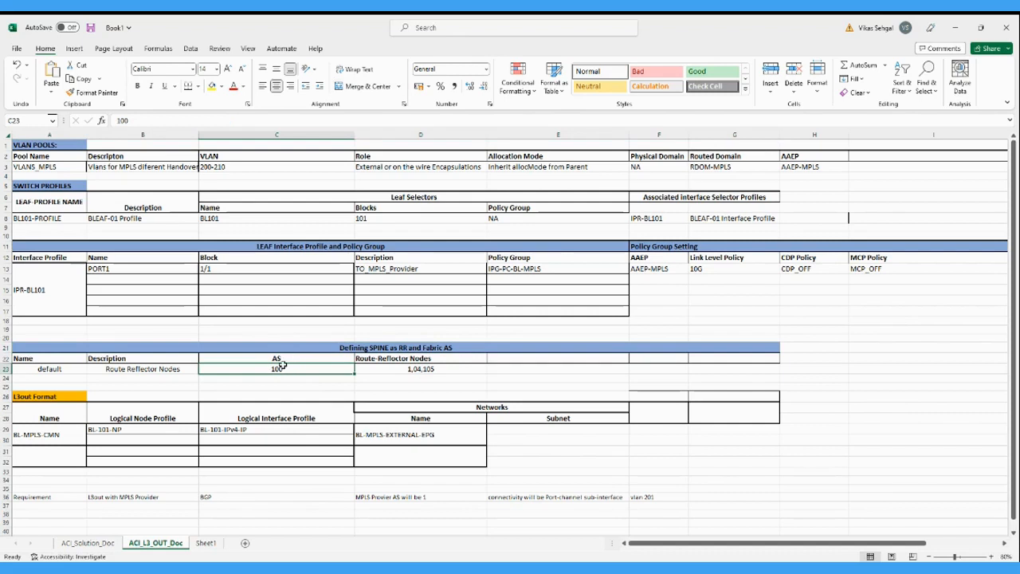
click(44, 436)
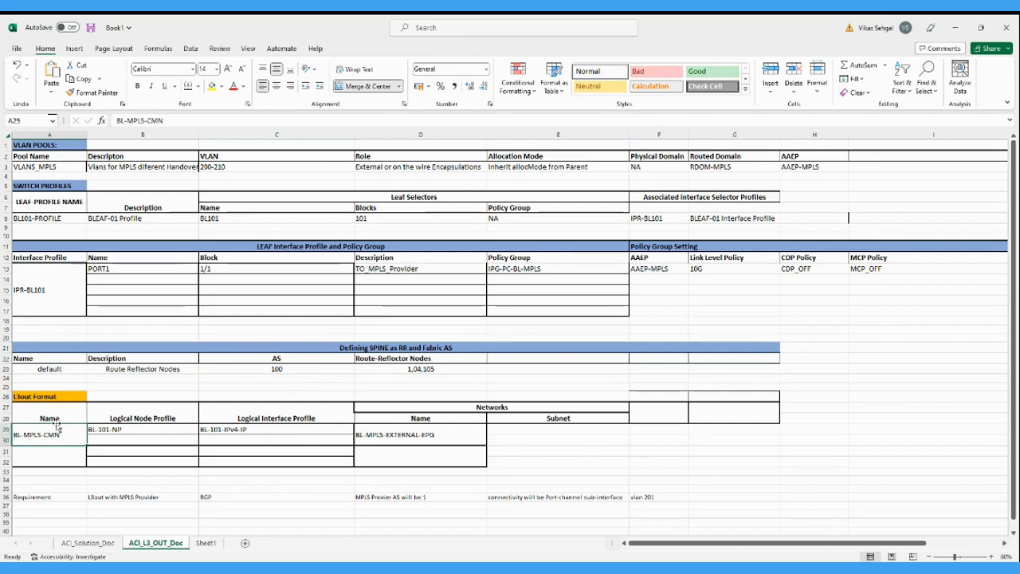
click(157, 428)
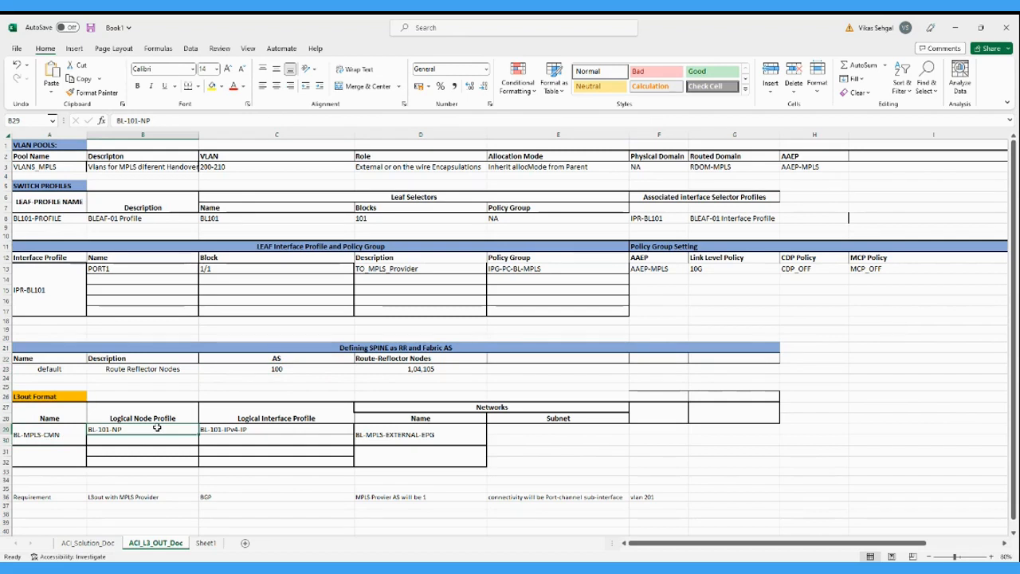
click(233, 430)
click(404, 431)
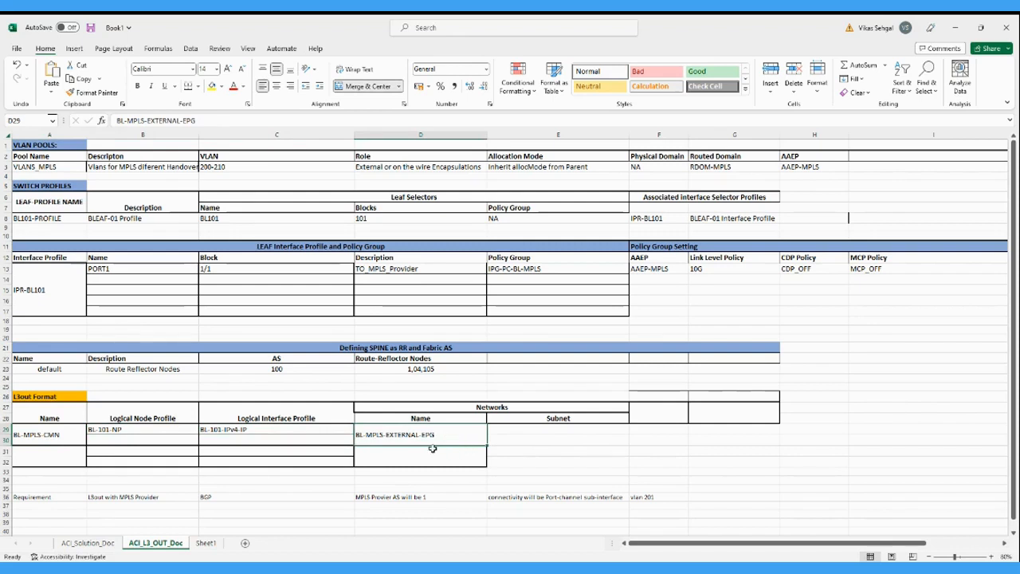
scroll(444, 452, down, 1)
scroll(444, 452, up, 1)
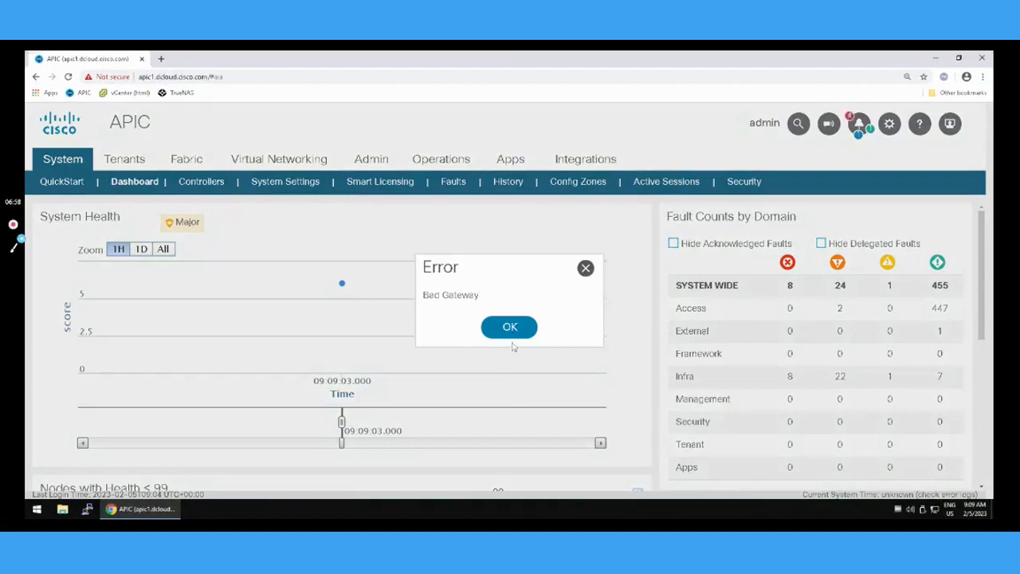
Dismiss the error dialog in Cisco APIC and locate the VLAN pools under the fabric access policies.
click(510, 327)
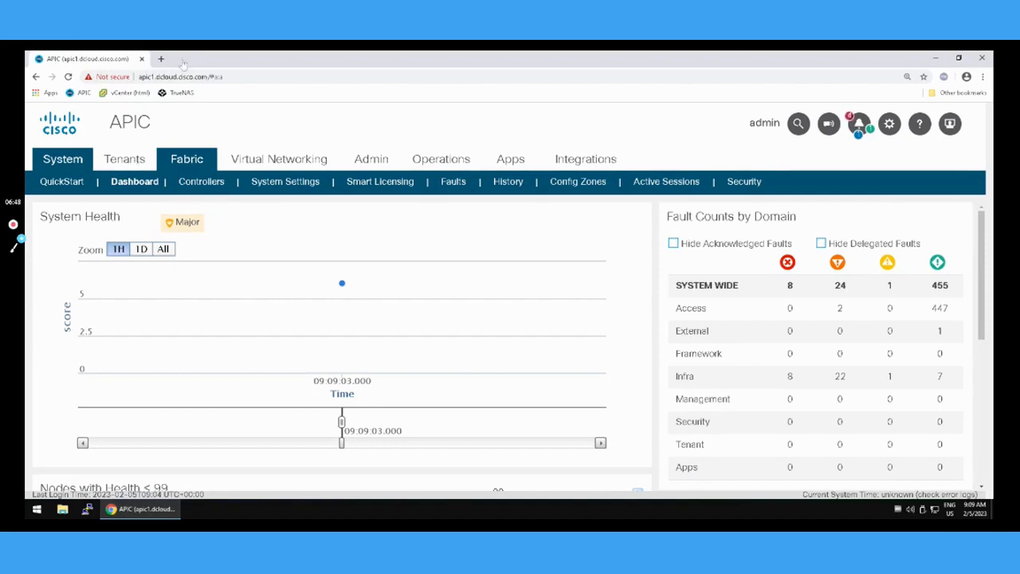
click(131, 163)
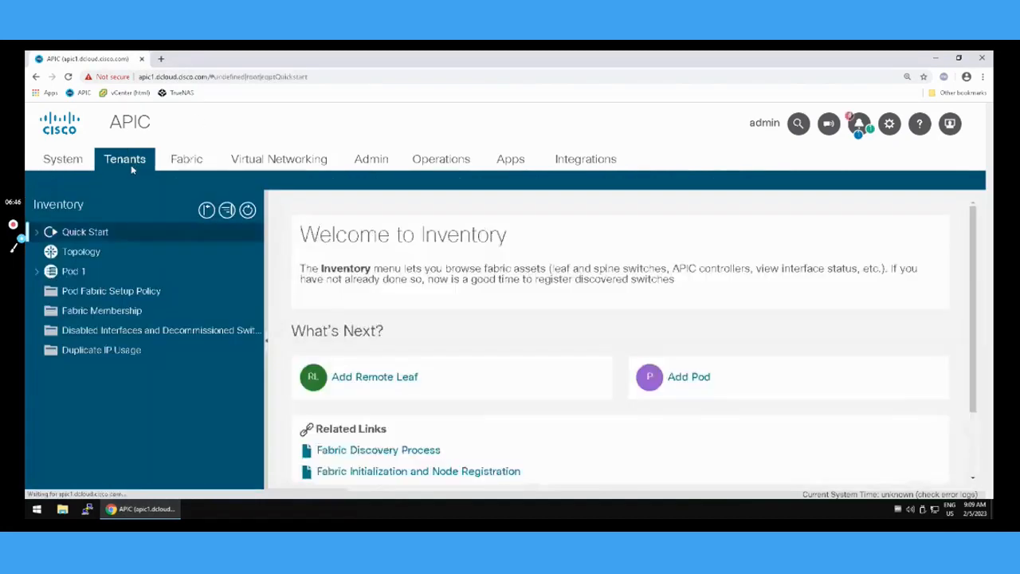
click(183, 163)
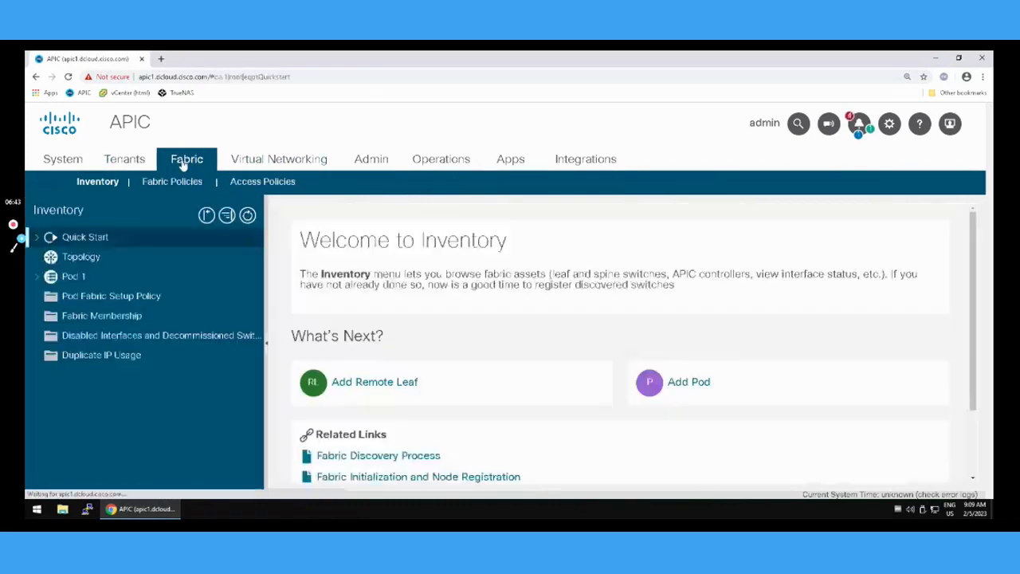
click(240, 183)
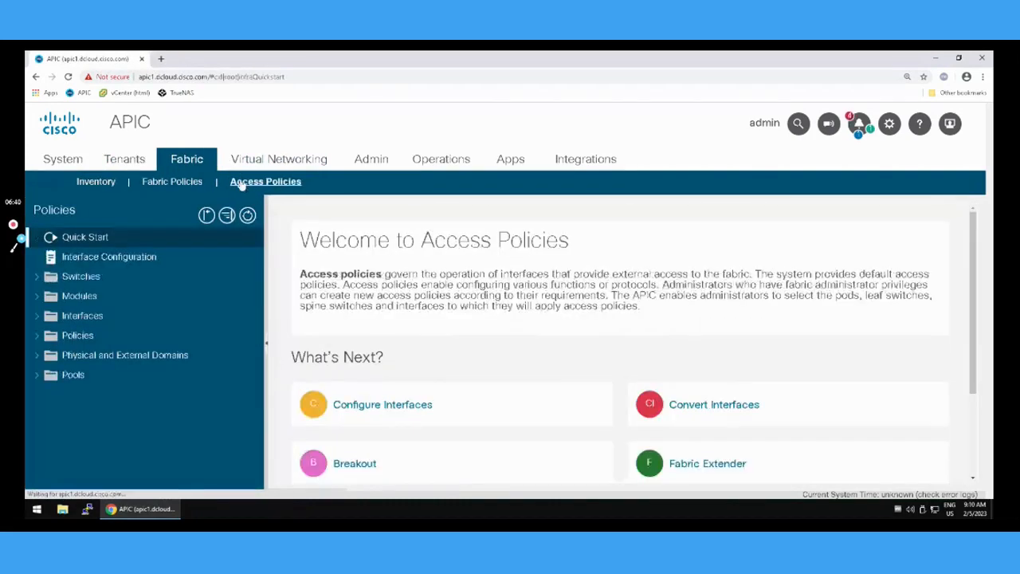
click(38, 380)
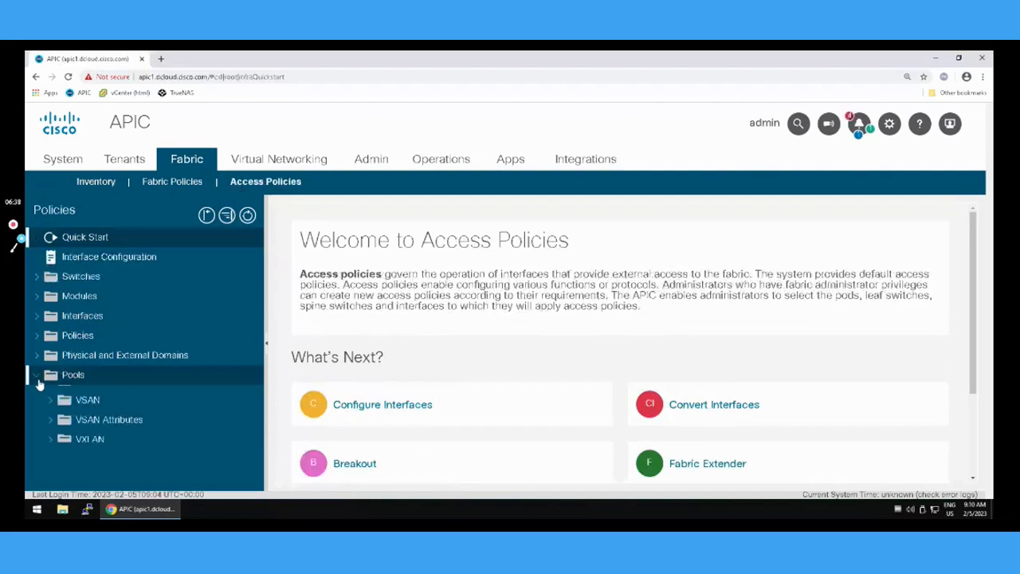
click(51, 395)
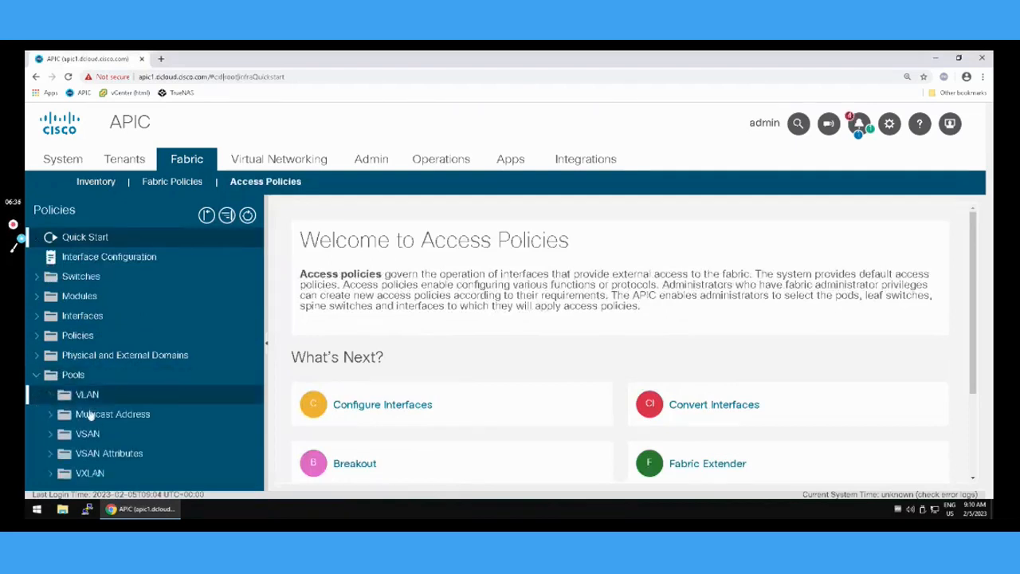
Start a new VLAN pool named VLANS_MPLS with static allocation.
right_click(93, 398)
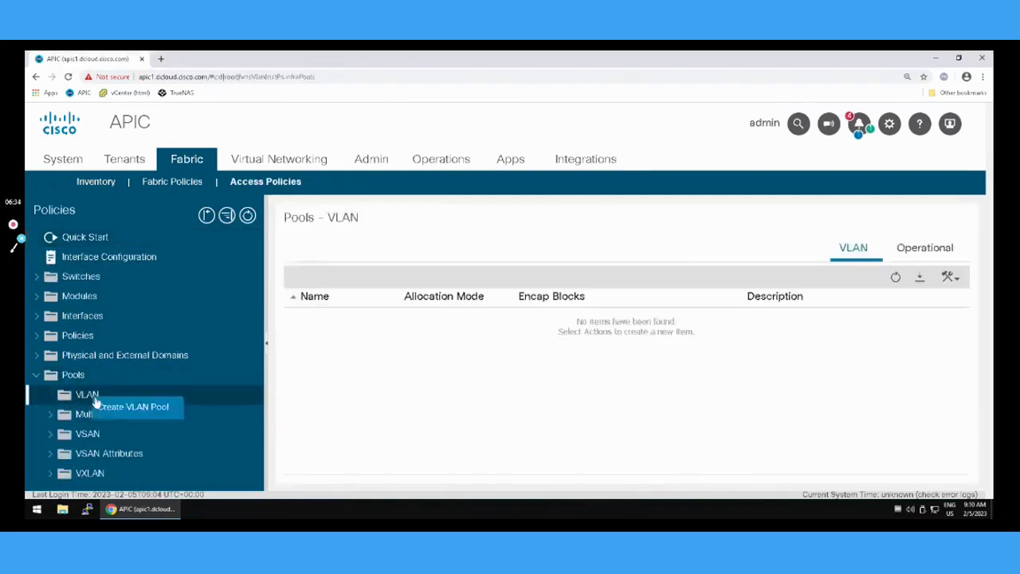
click(125, 406)
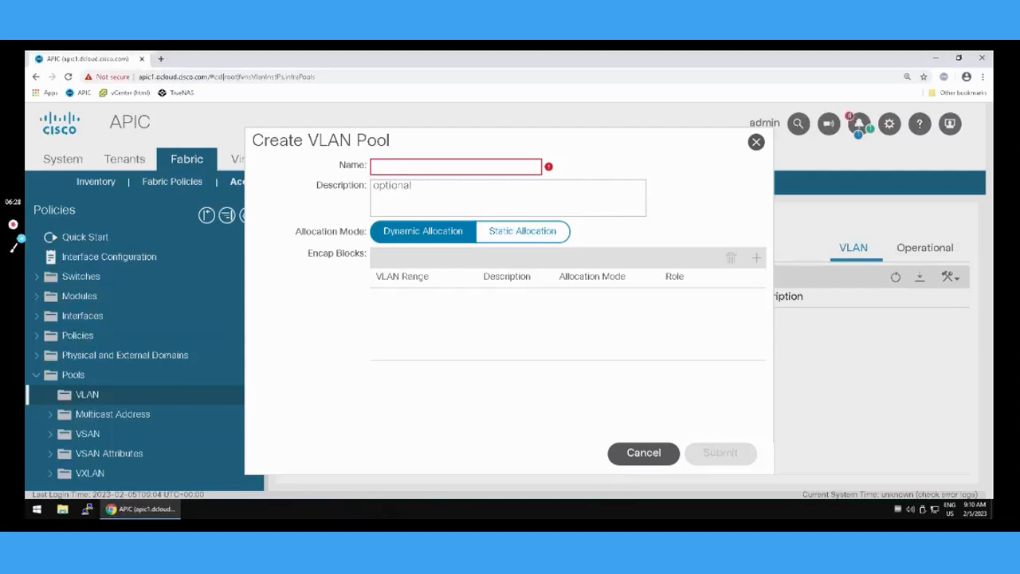
click(466, 165)
text(VLANS_MPLS)
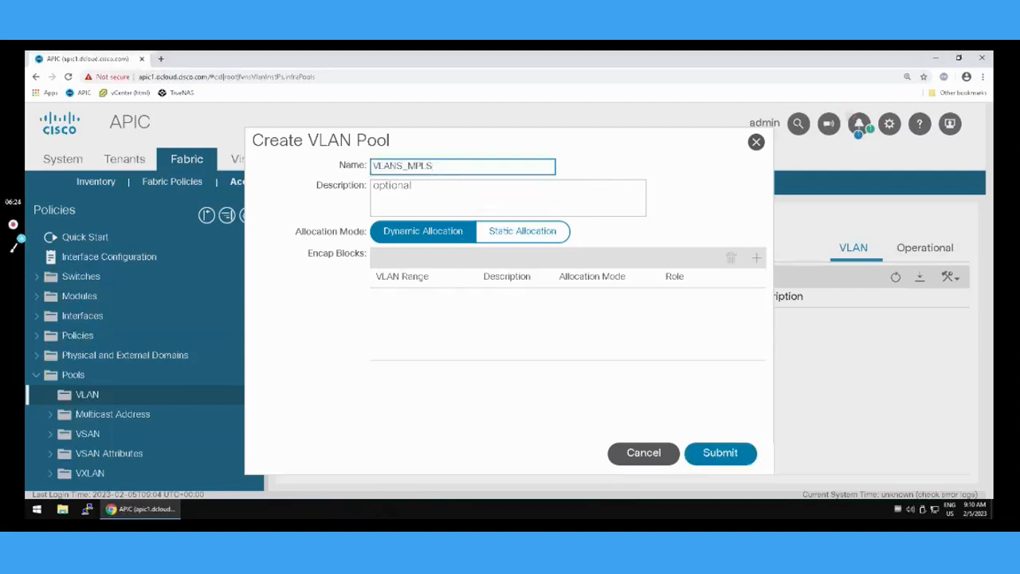
click(523, 233)
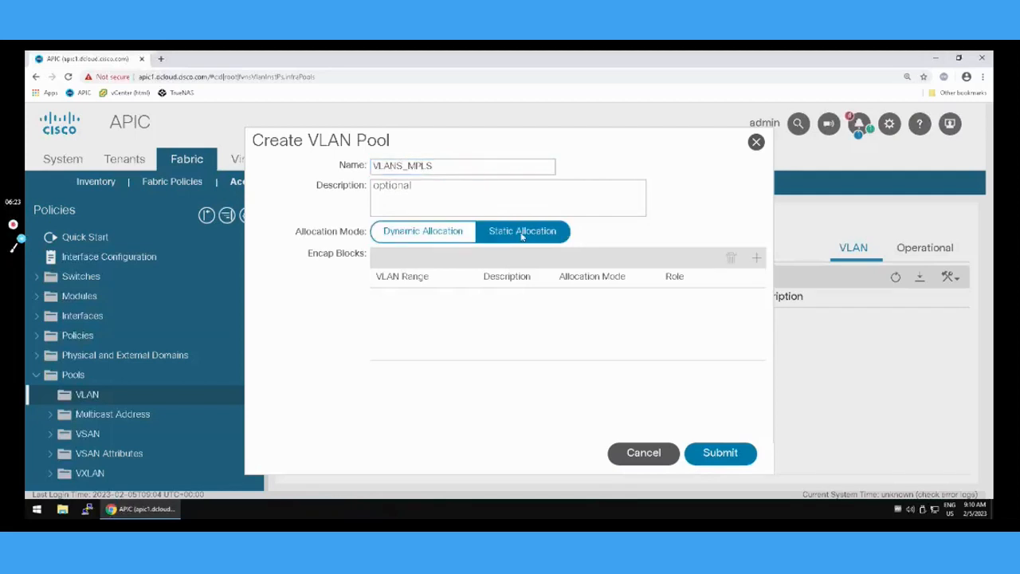
Add an encap block covering VLANs 200 to 210 to the VLANS_MPLS pool and submit the pool.
click(756, 260)
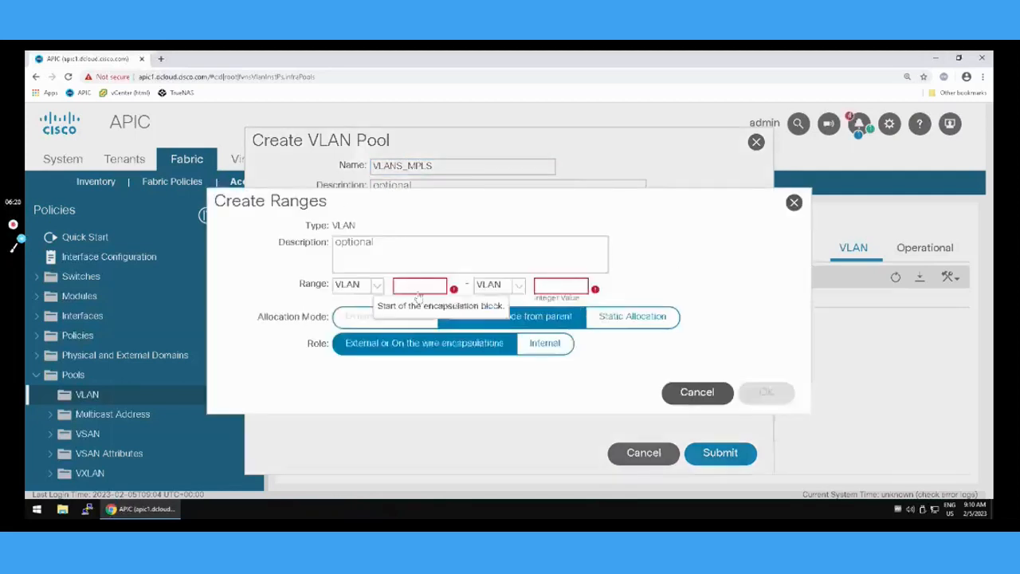
text(200)
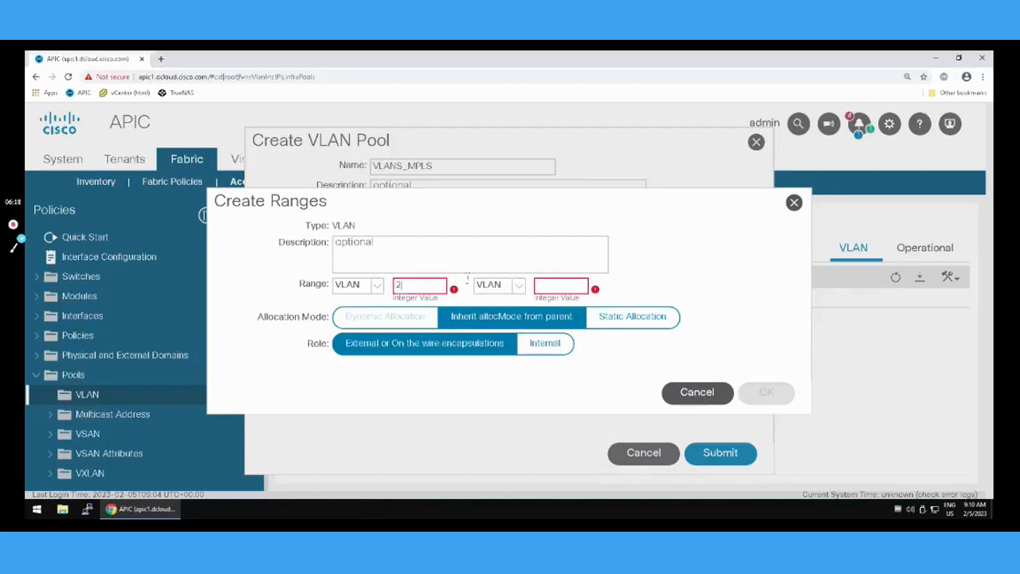
key(Tab)
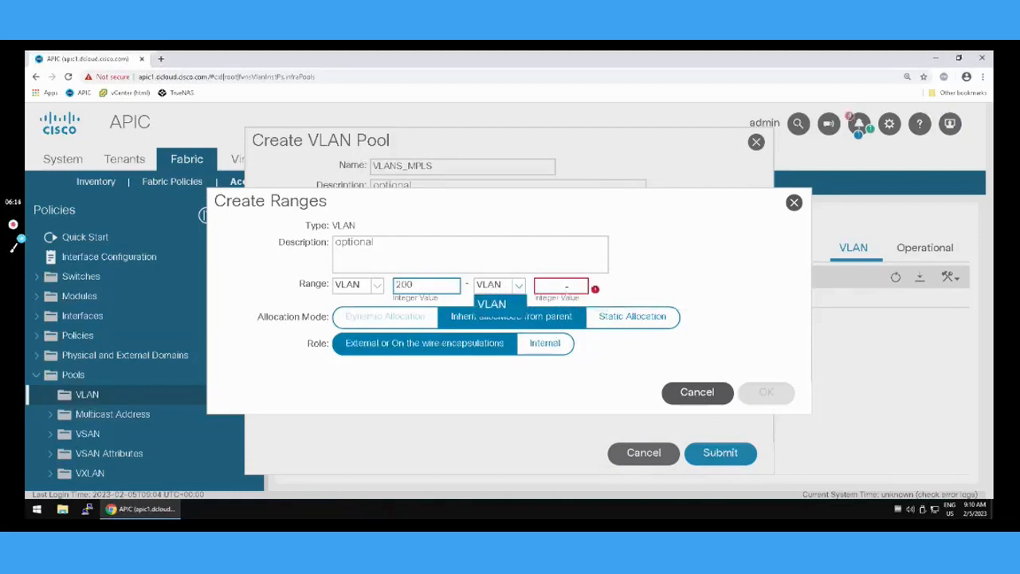
click(566, 285)
text(210)
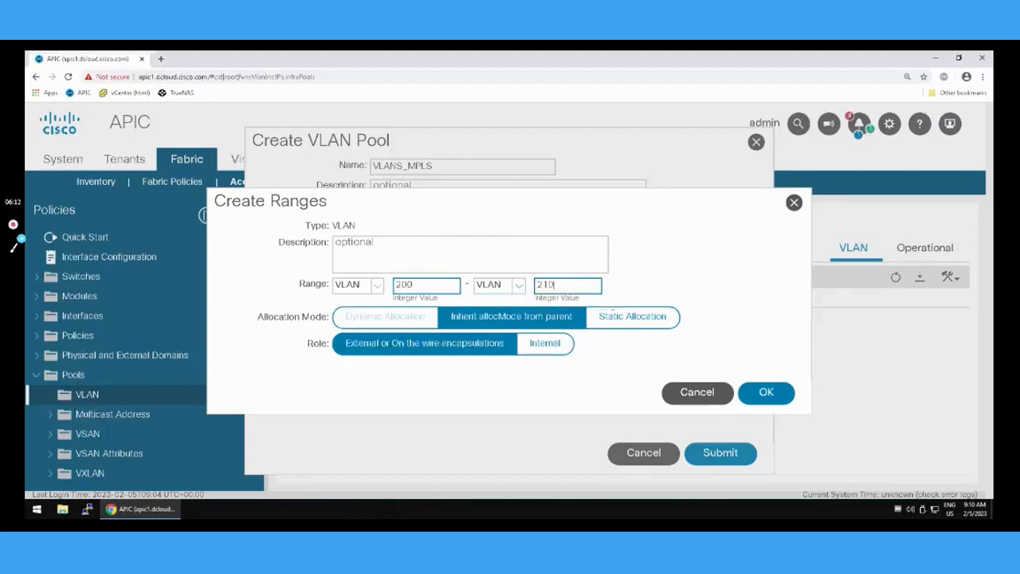
click(749, 398)
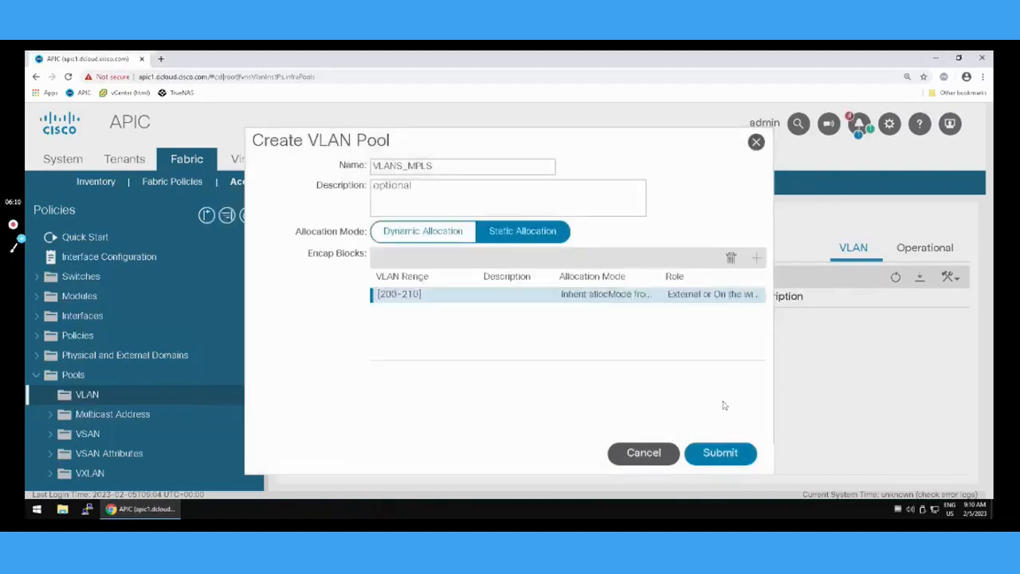
click(712, 459)
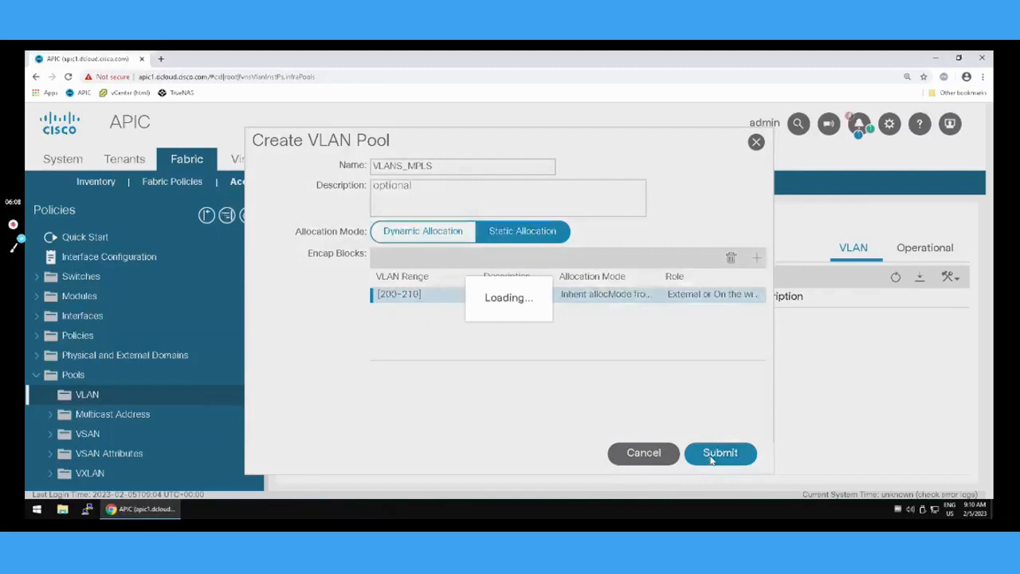
Create an L3 domain named RDOM-MPLS that uses the VLANS_MPLS static VLAN pool.
click(35, 375)
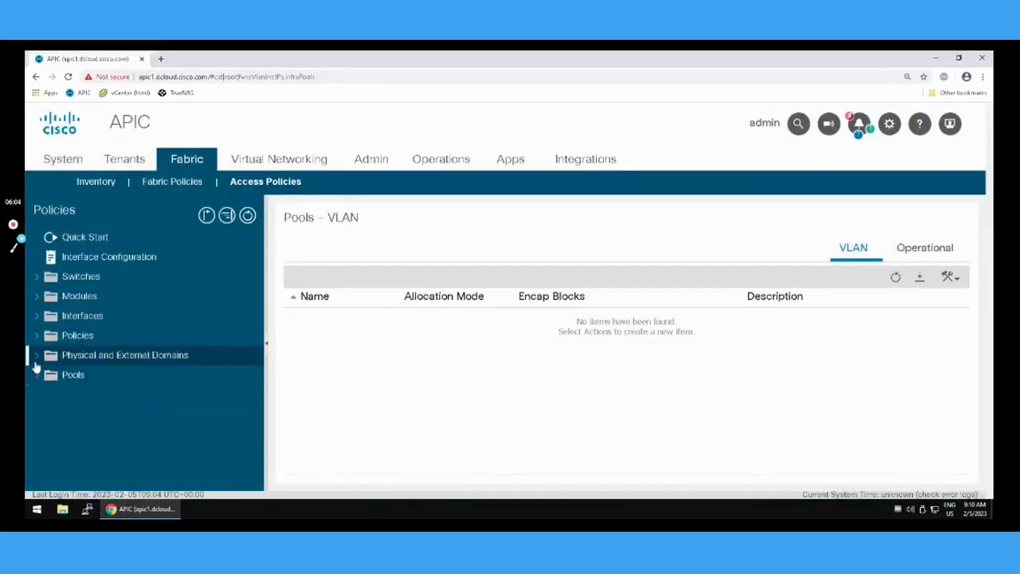
click(35, 358)
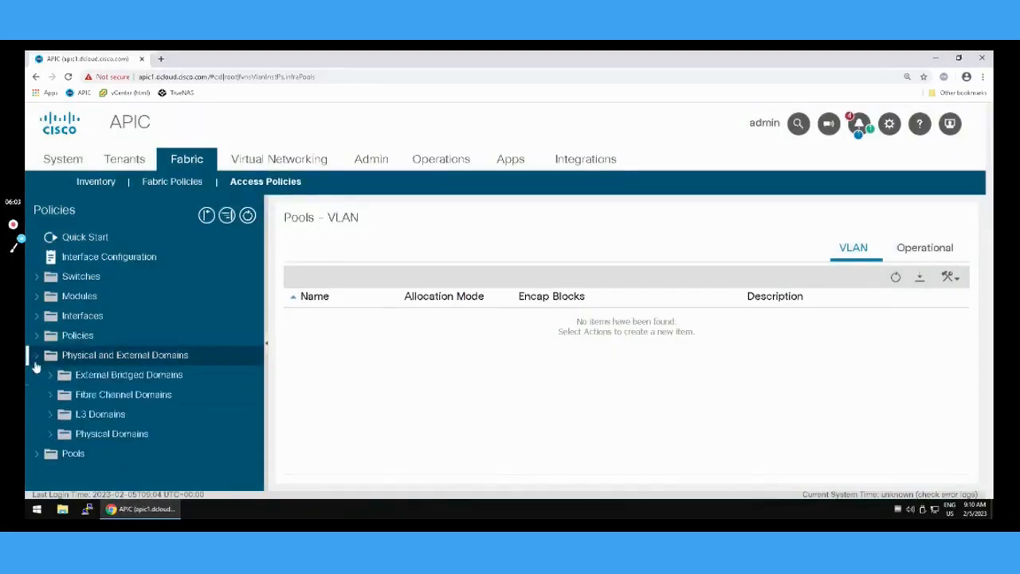
click(50, 416)
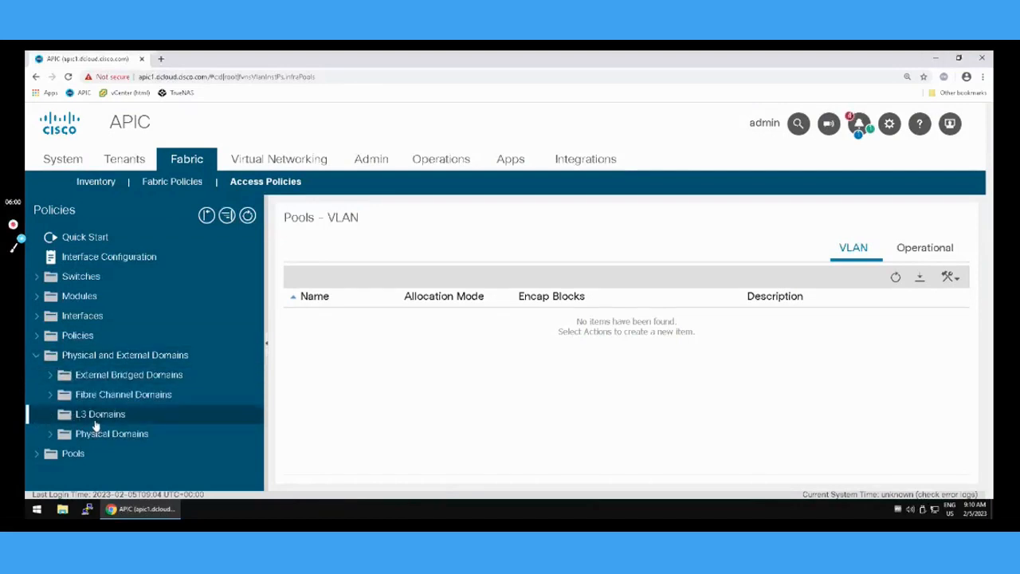
right_click(95, 420)
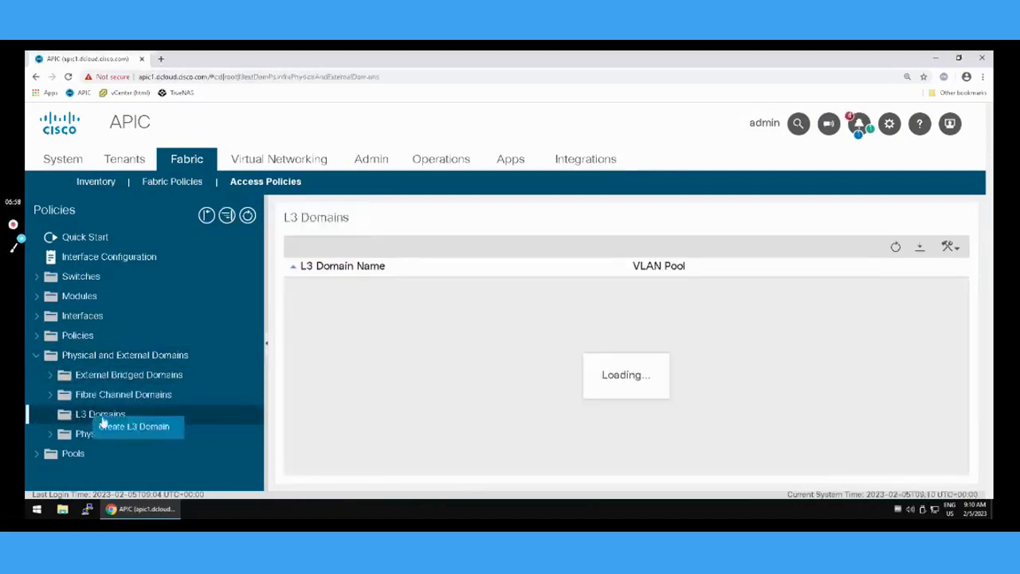
click(132, 429)
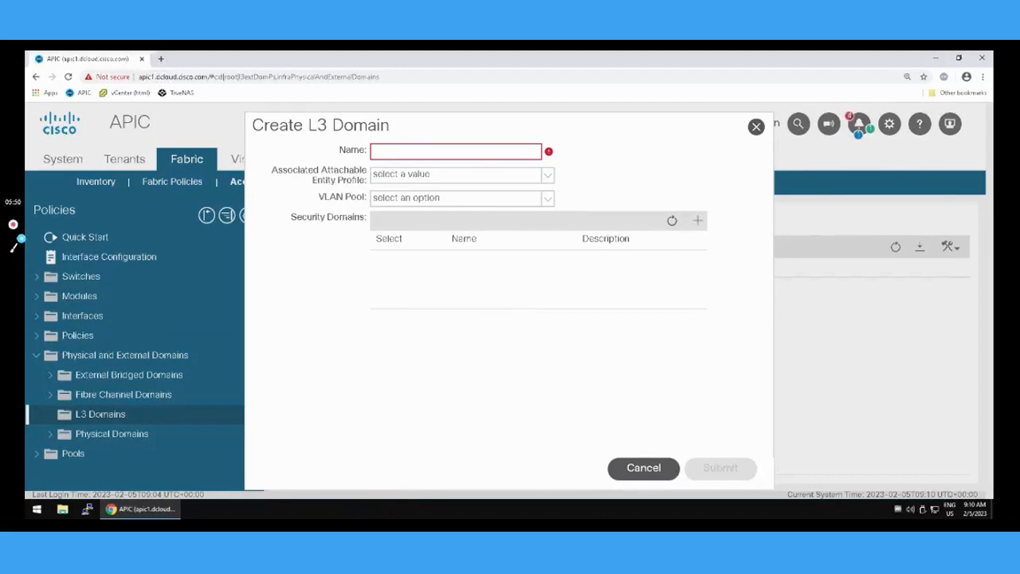
click(471, 153)
text(RDOM-MPLS)
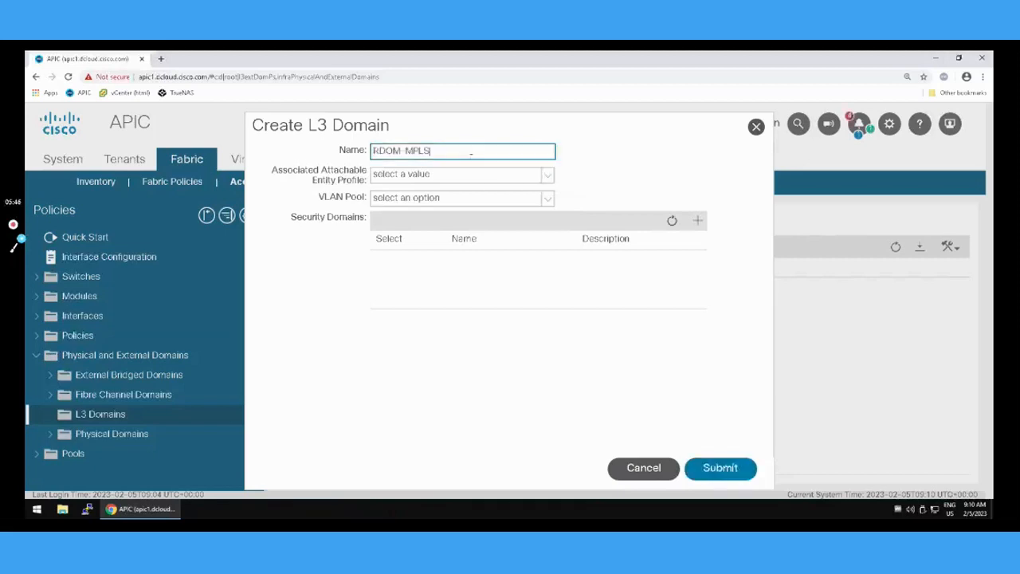
click(550, 203)
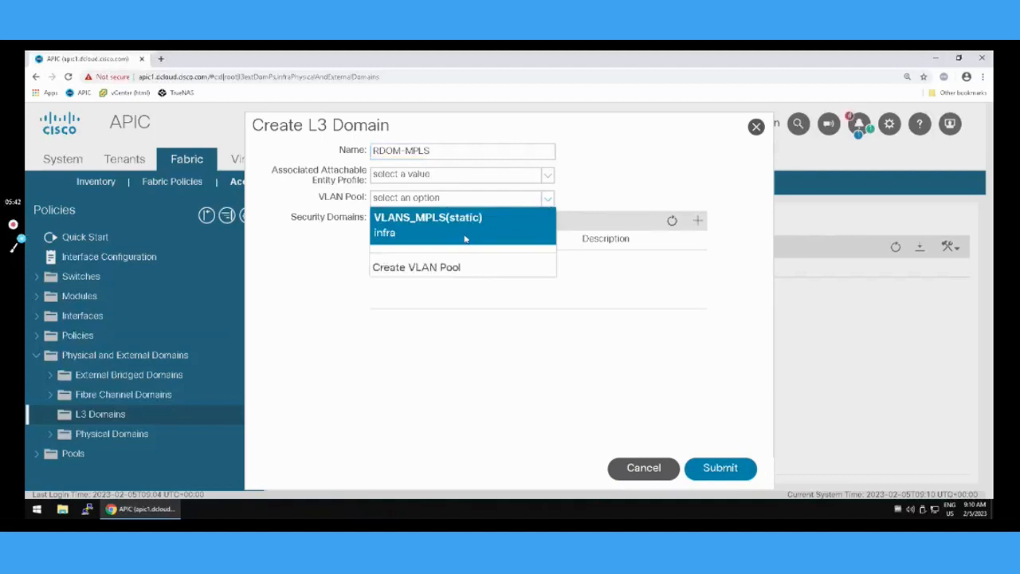
click(465, 231)
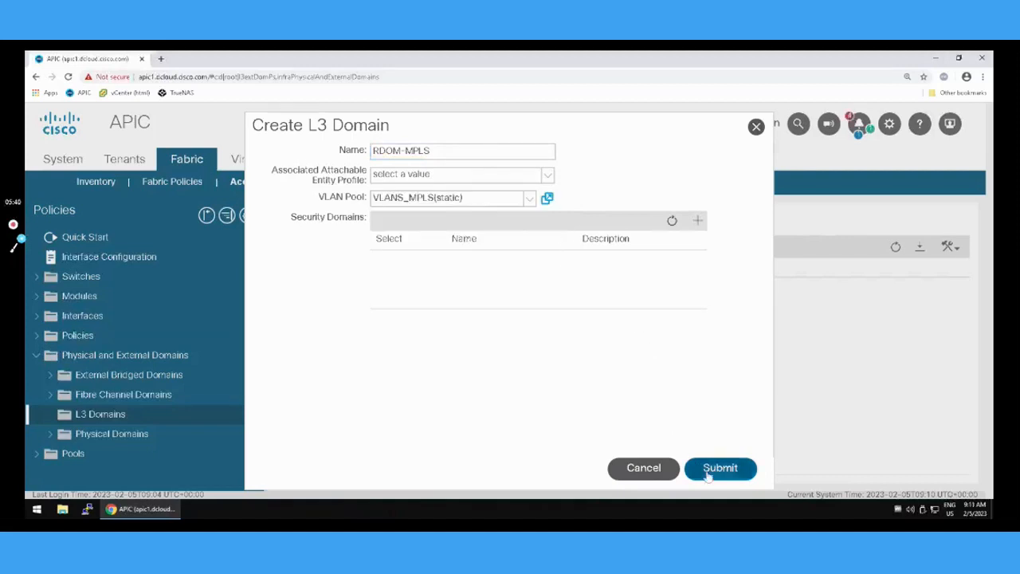
click(707, 472)
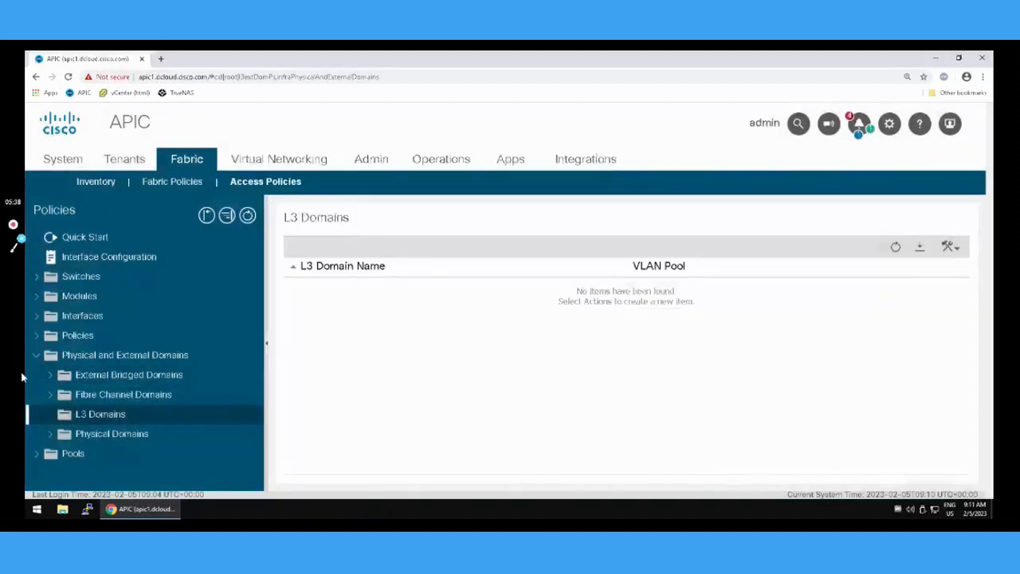
Start a new attachable access entity profile named AAEP-MPLS under the global access policies.
click(35, 359)
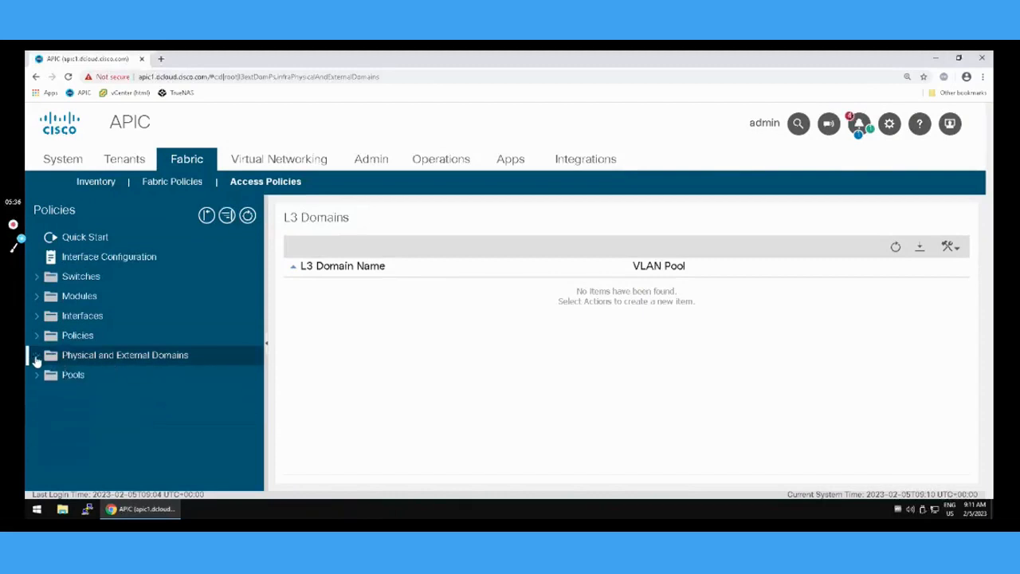
click(38, 339)
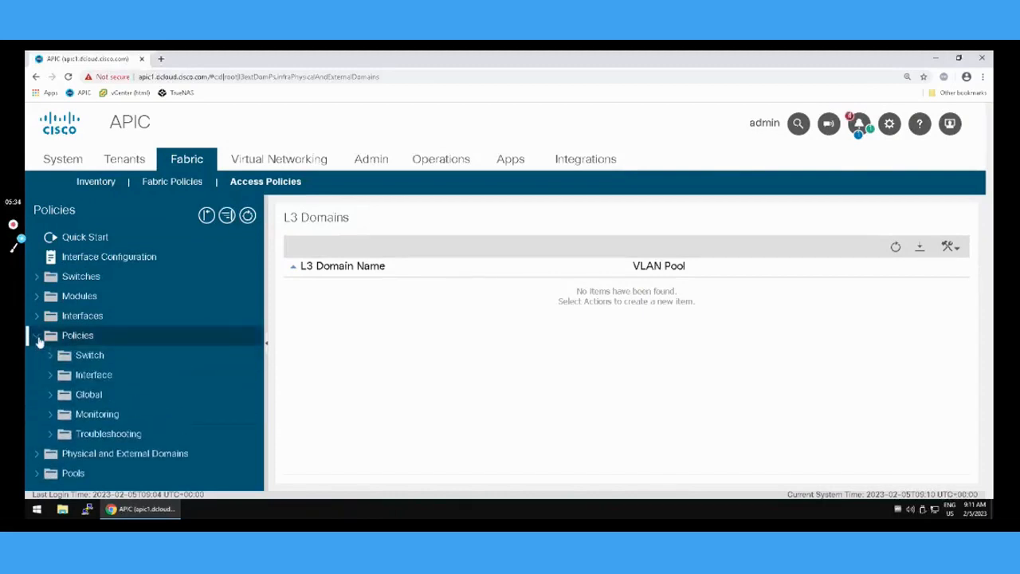
click(51, 396)
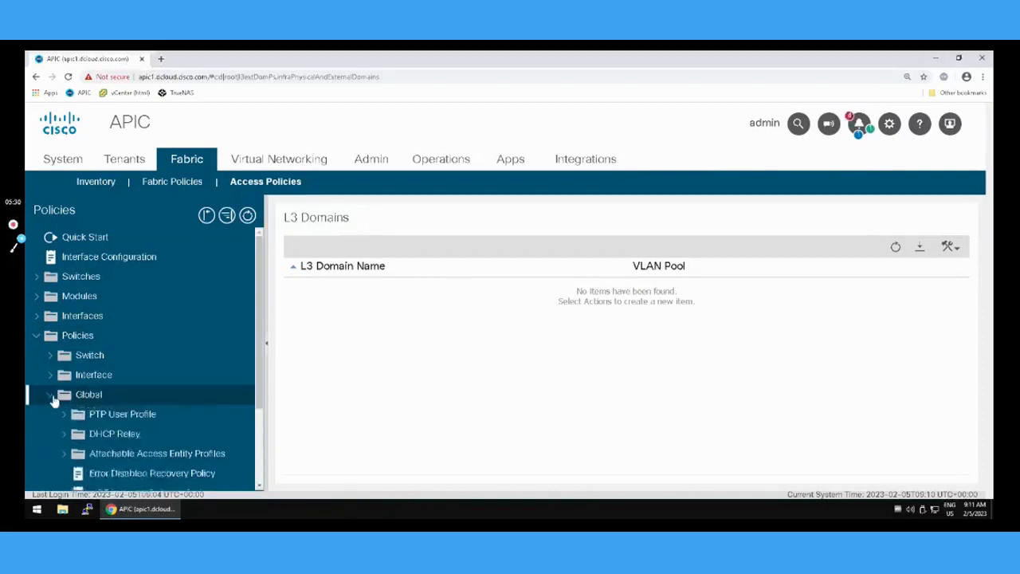
click(110, 459)
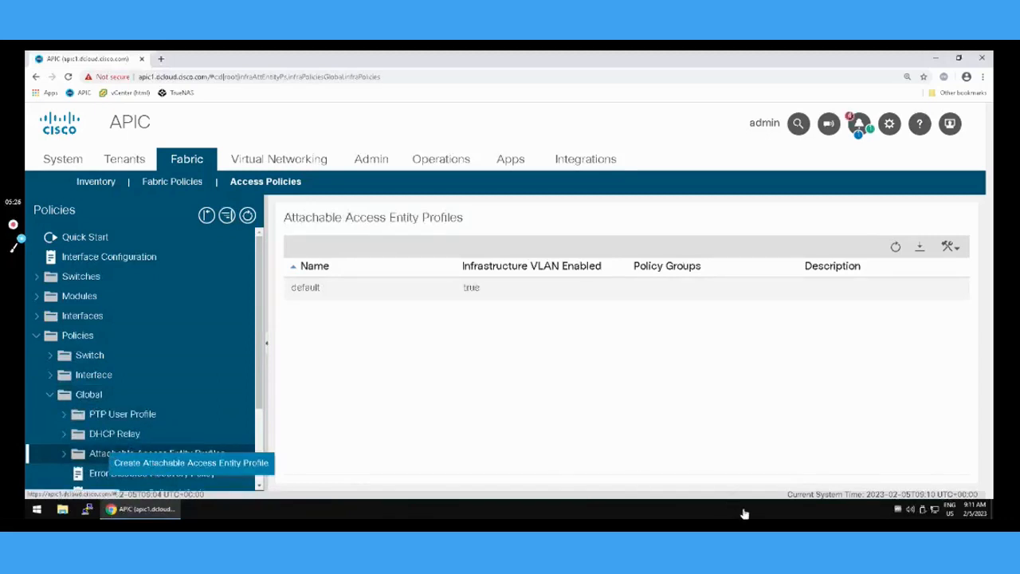
click(191, 462)
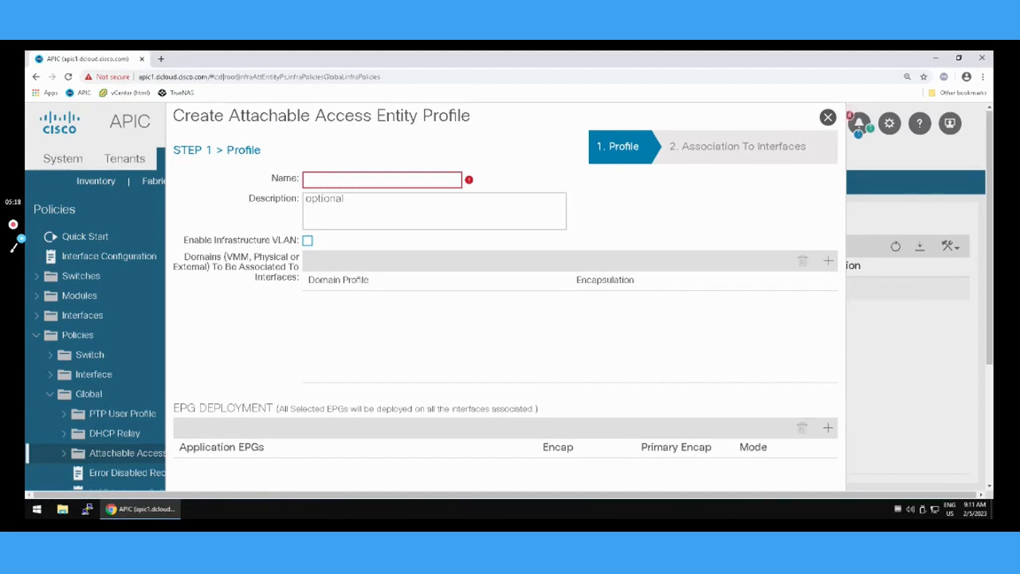
click(384, 179)
text(AAEP-MPLS)
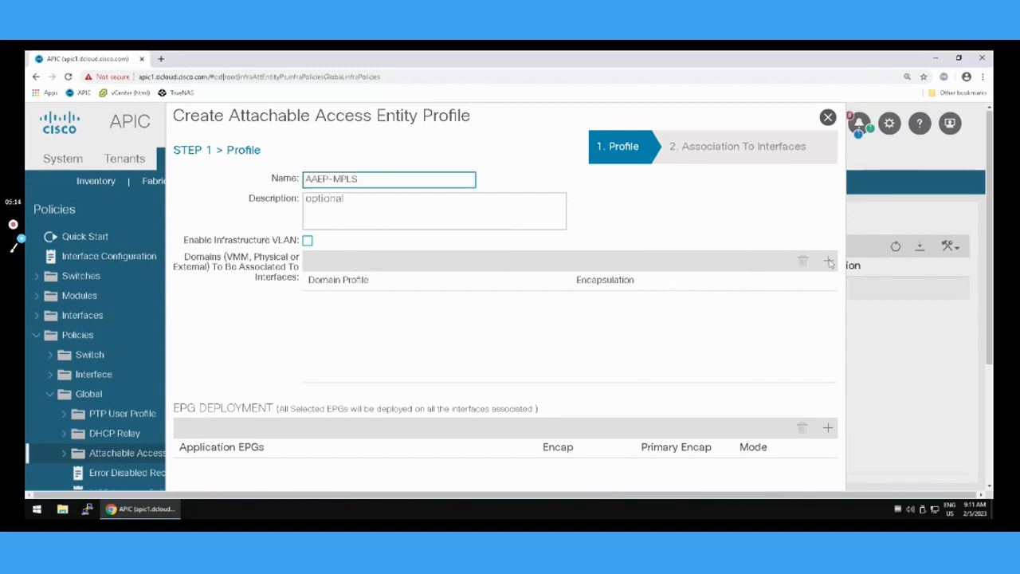
Associate the RDOM-MPLS L3 domain with the AAEP-MPLS profile and finish the profile without selecting any interfaces.
click(827, 266)
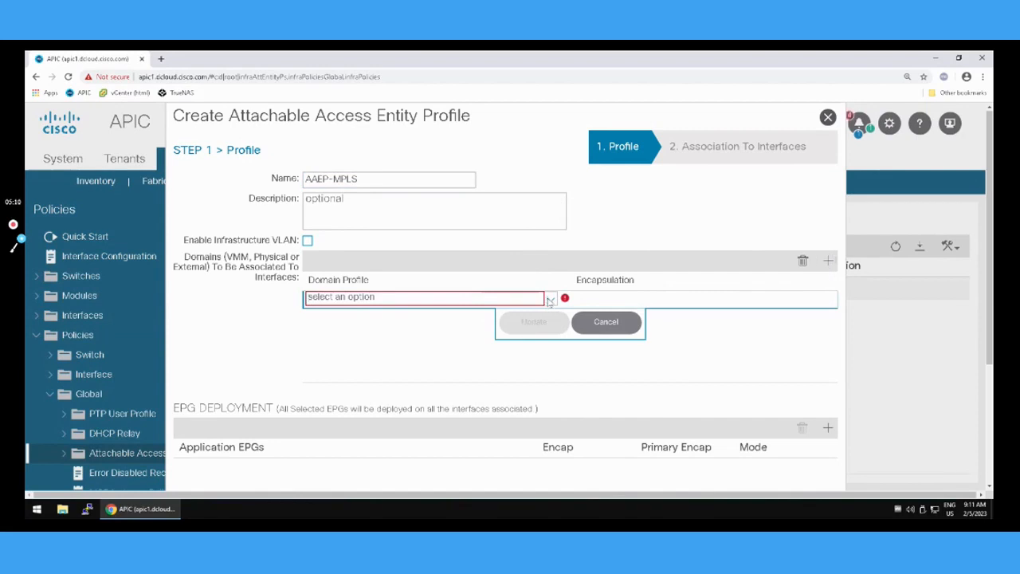
click(549, 300)
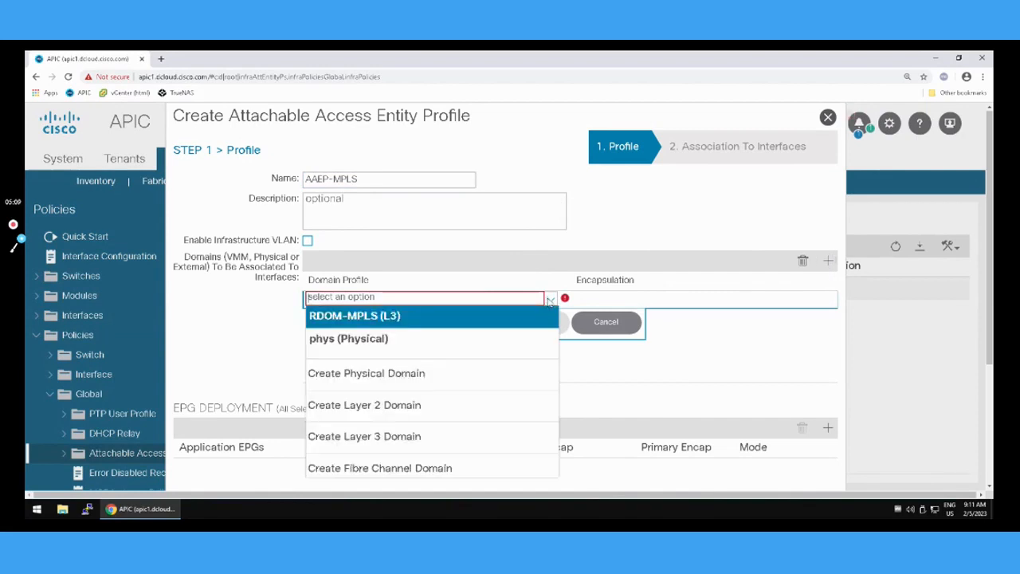
click(344, 319)
click(545, 328)
scroll(752, 348, down, 5)
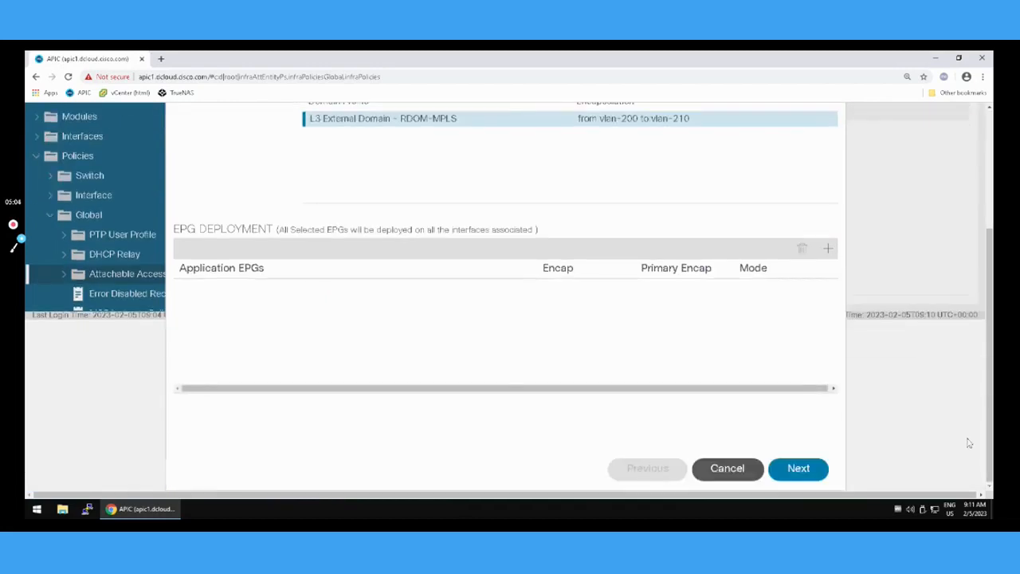
click(799, 469)
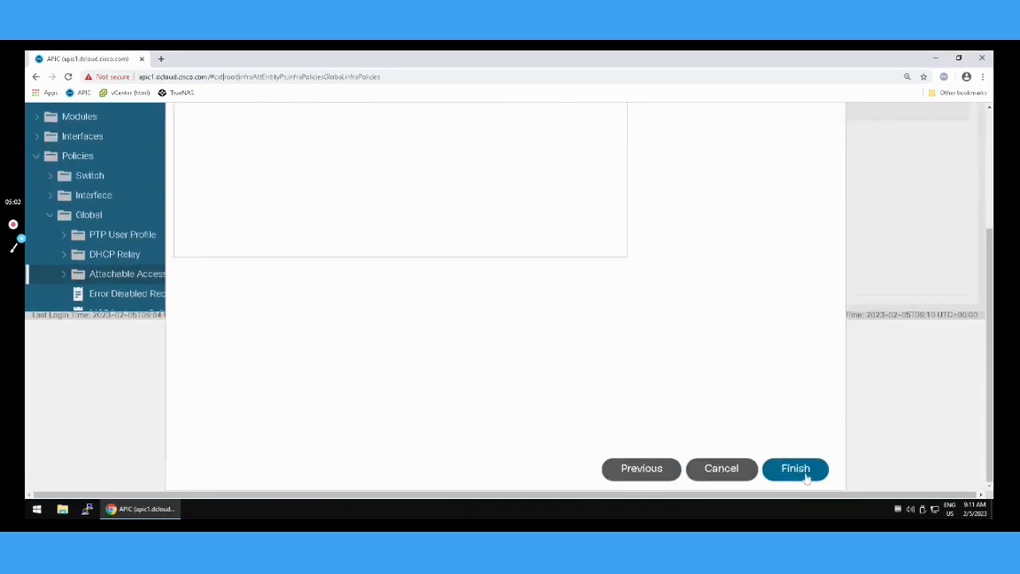
scroll(737, 407, up, 3)
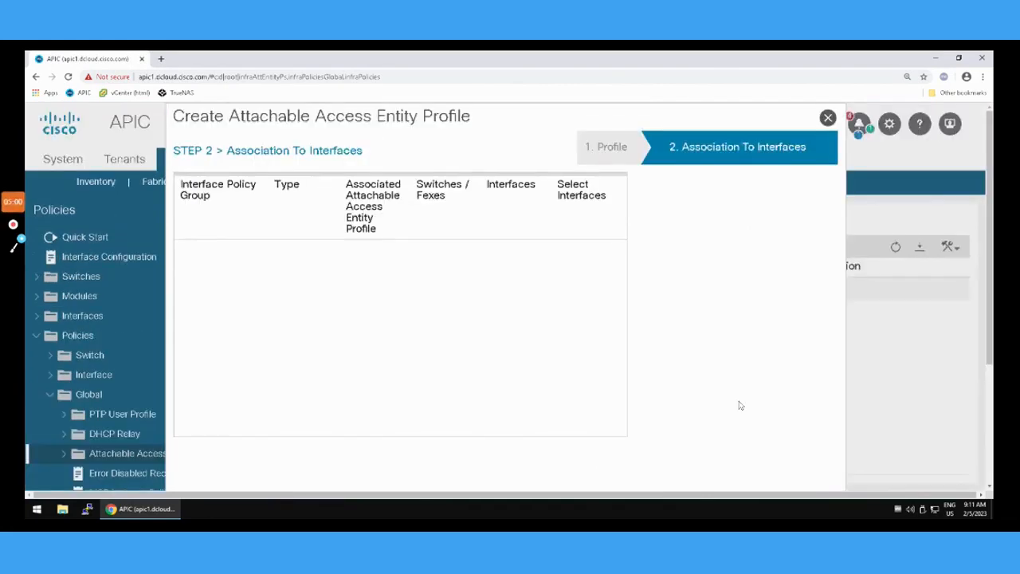
scroll(793, 471, down, 3)
scroll(792, 471, down, 1)
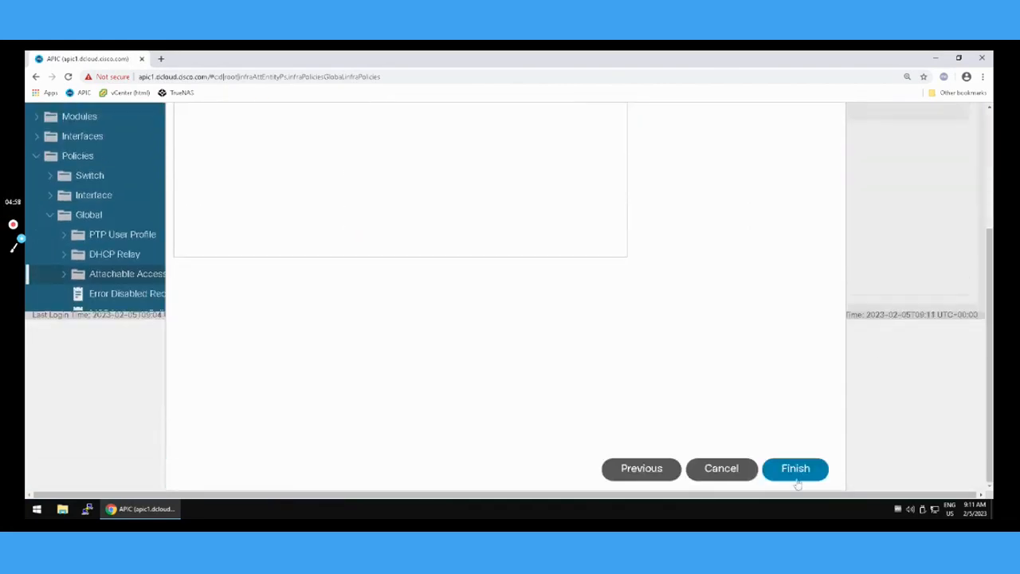
click(793, 472)
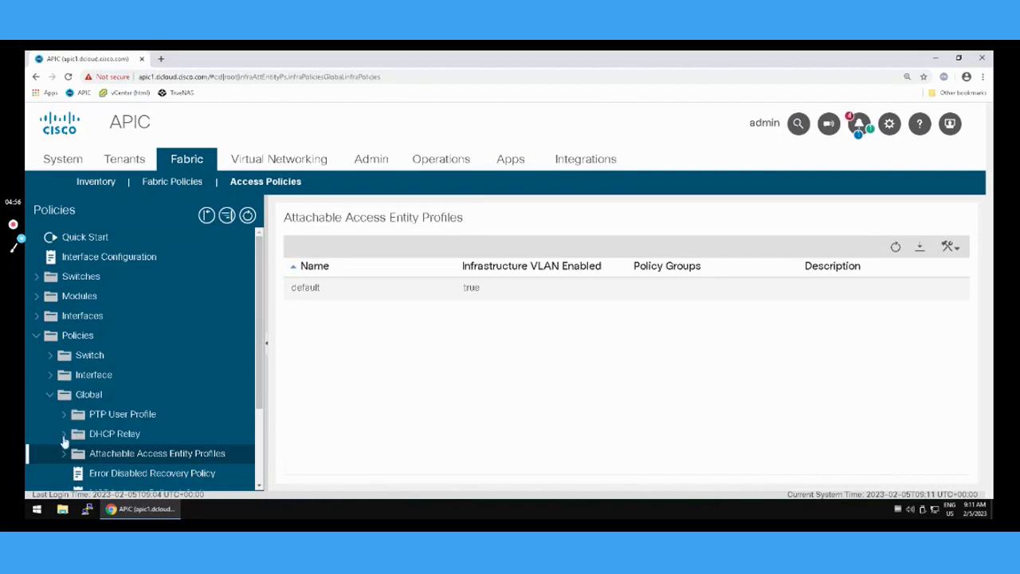
Start a PC interface policy group named IPG-PC-BL-MPLS for leaf interfaces and attach the AAEP-MPLS entity profile to it.
click(34, 338)
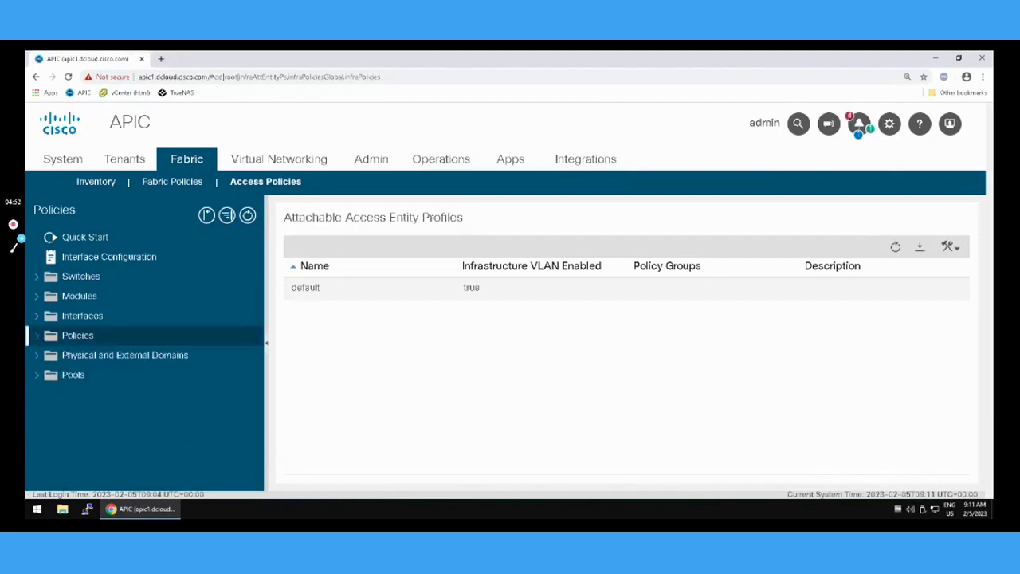
click(36, 316)
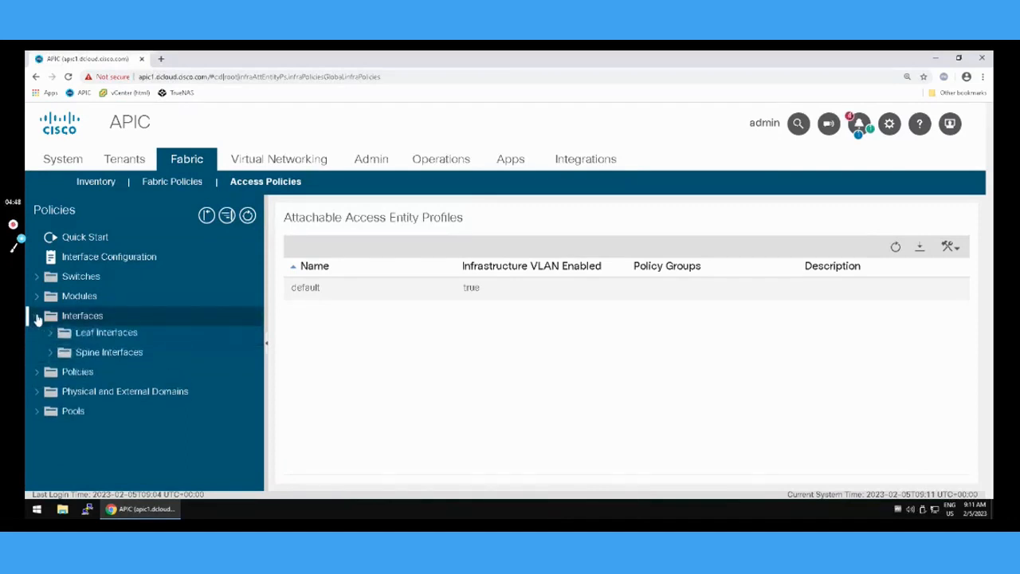
click(50, 336)
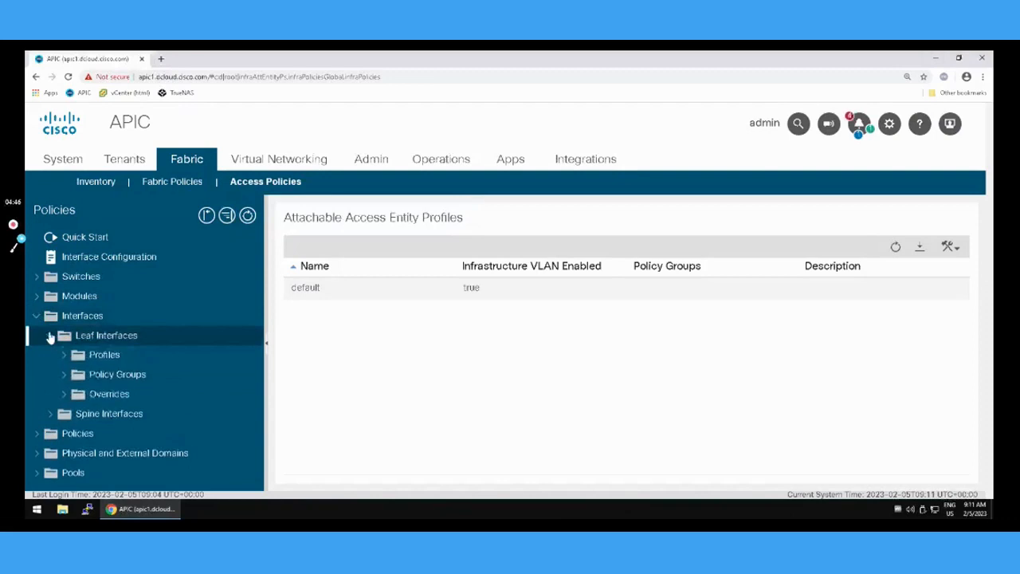
click(65, 378)
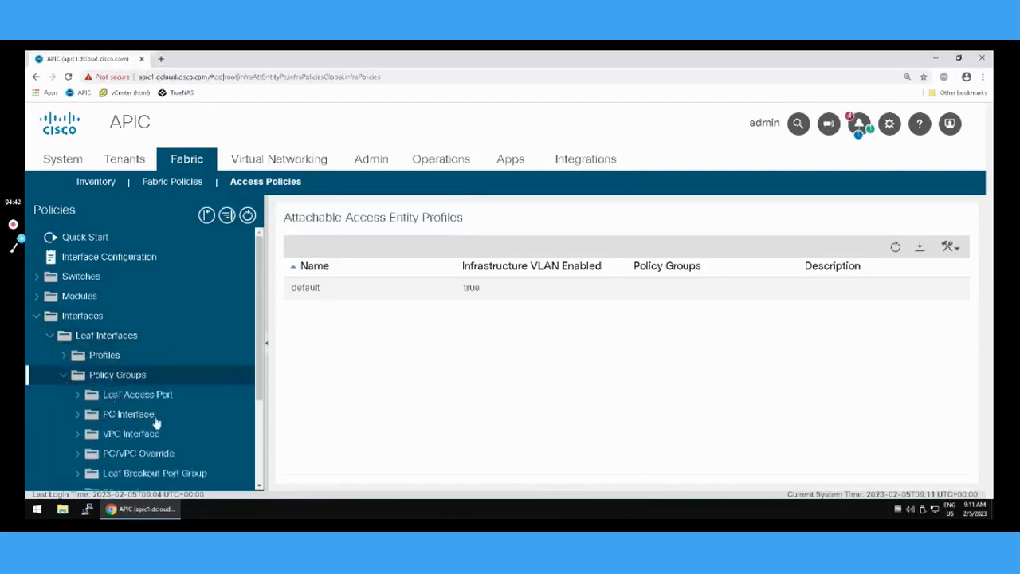
right_click(112, 419)
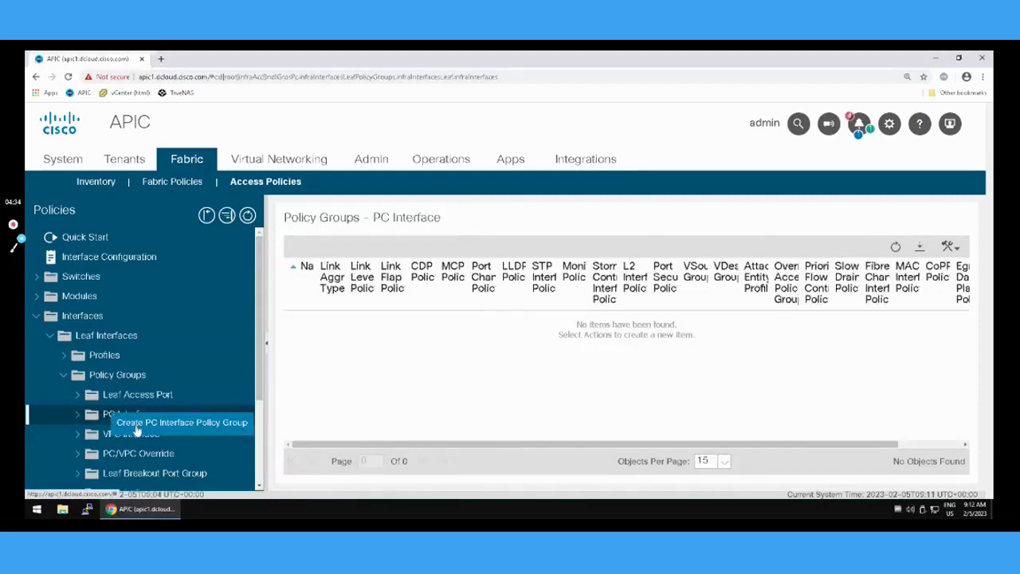
click(137, 424)
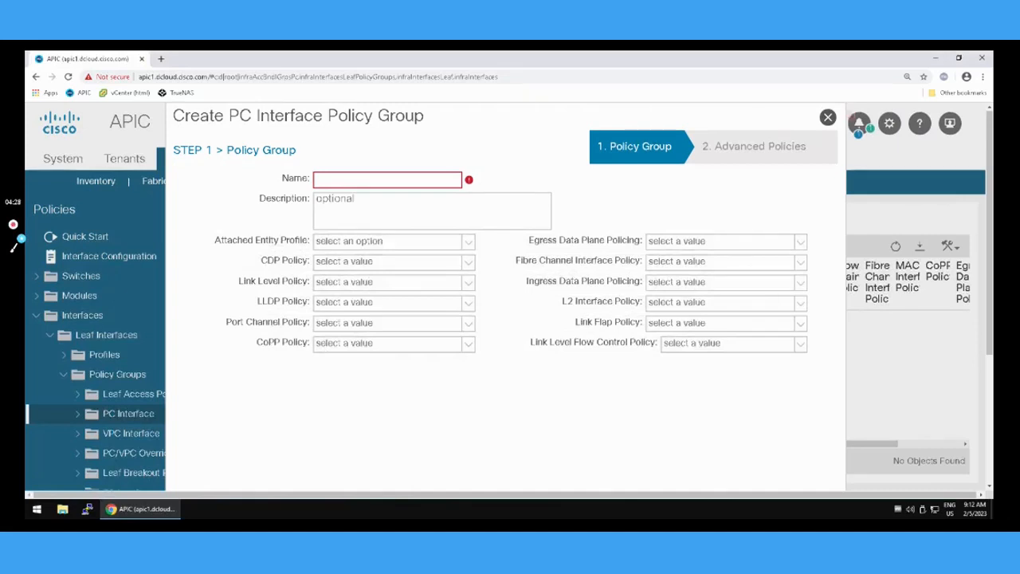
click(363, 180)
text(IPG-PC-BL-MPLS)
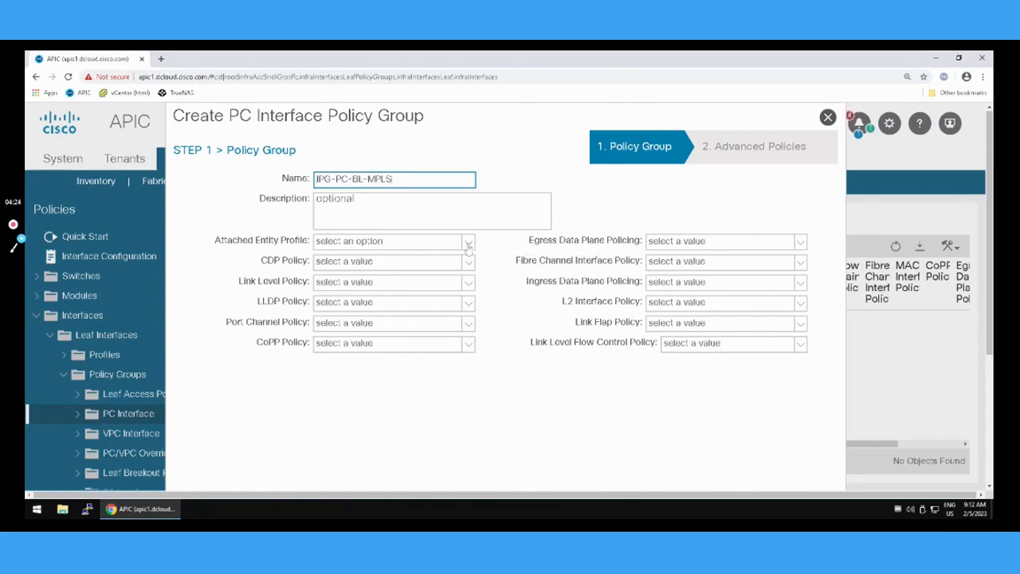
click(469, 243)
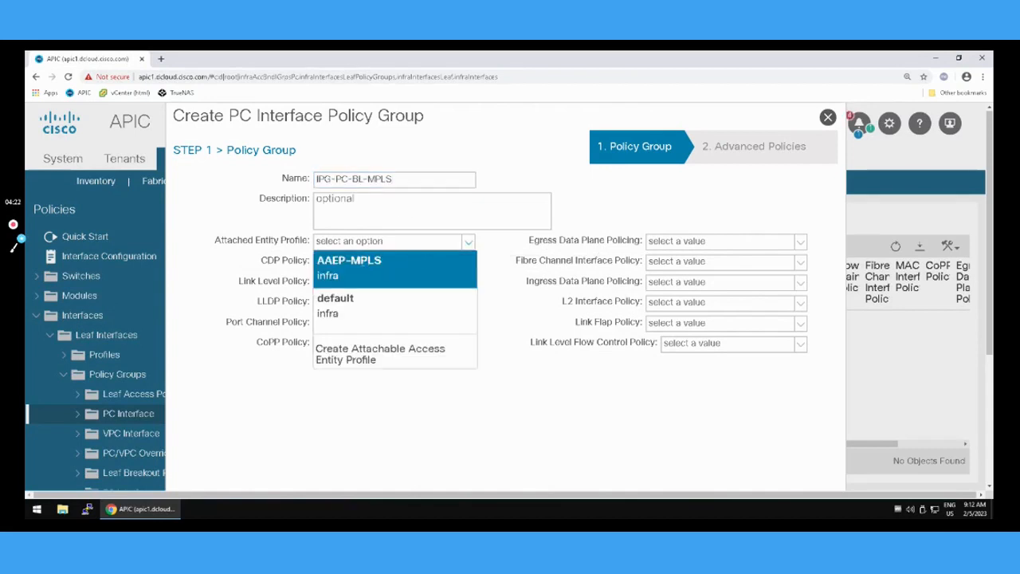
click(411, 266)
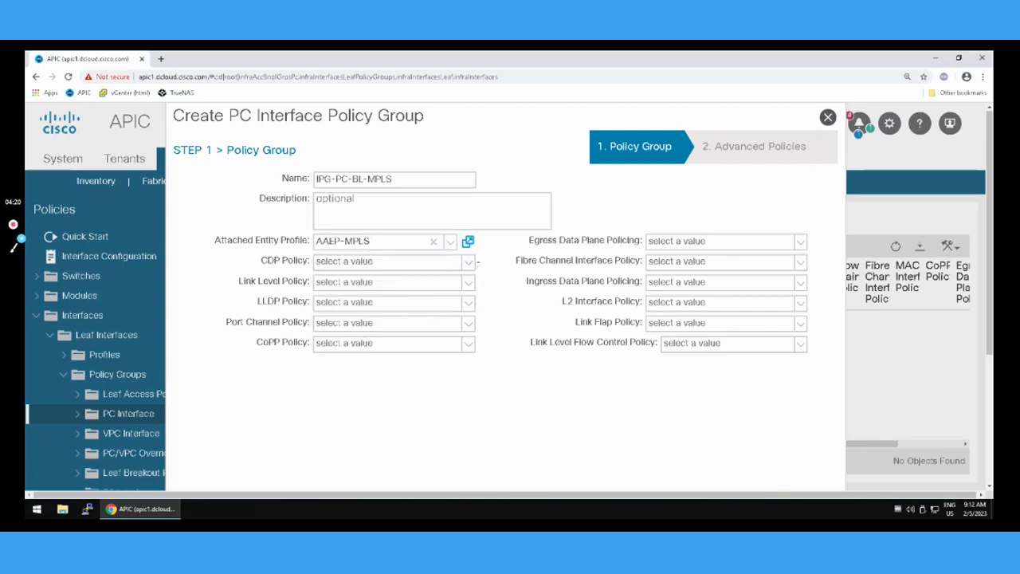
click(470, 262)
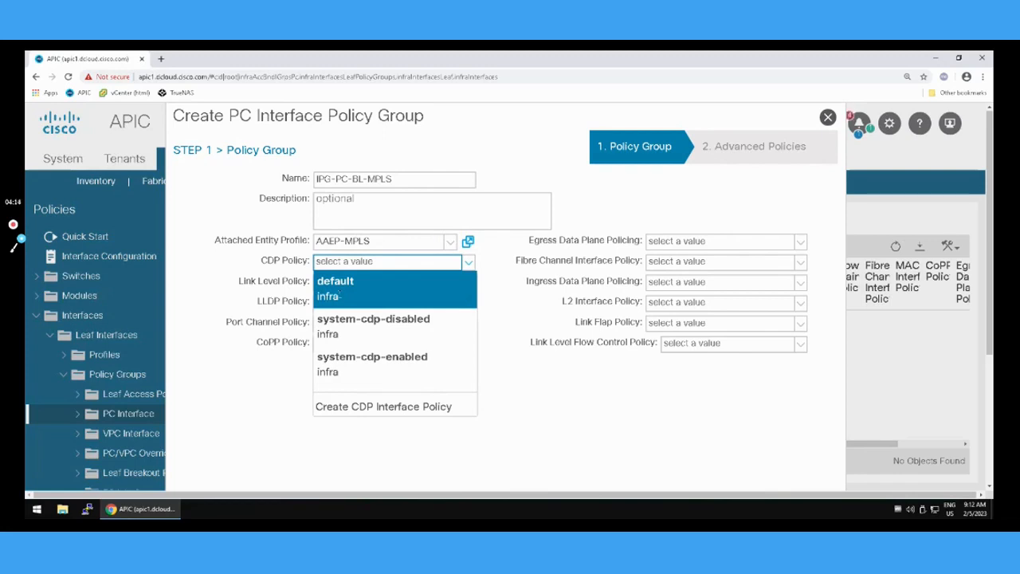
click(502, 313)
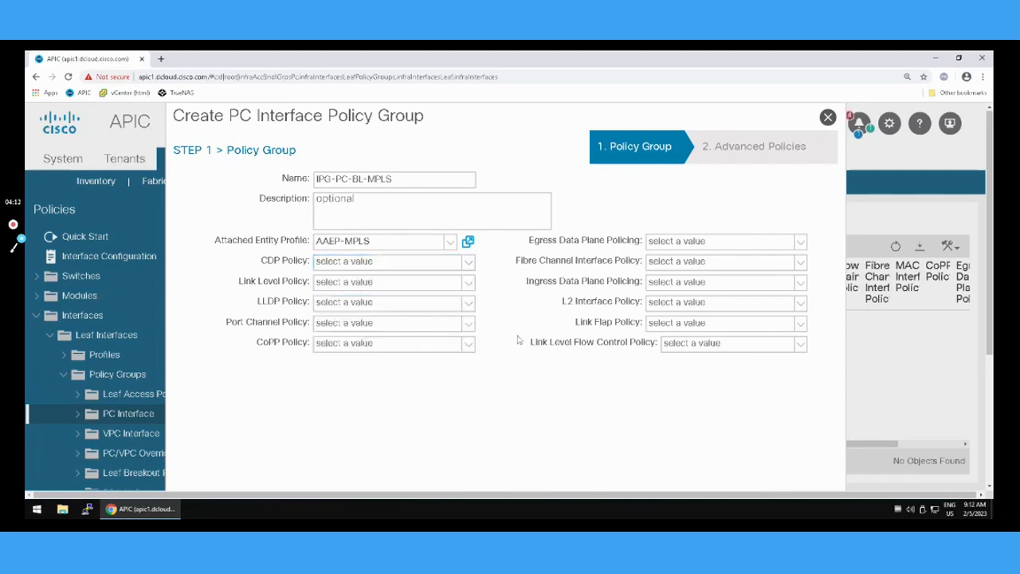
click(469, 305)
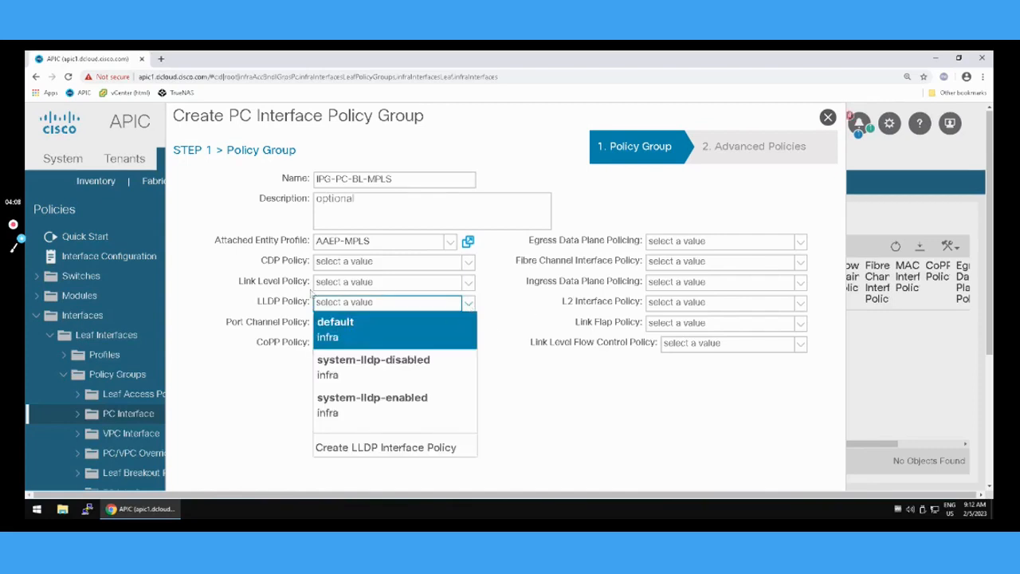
click(309, 347)
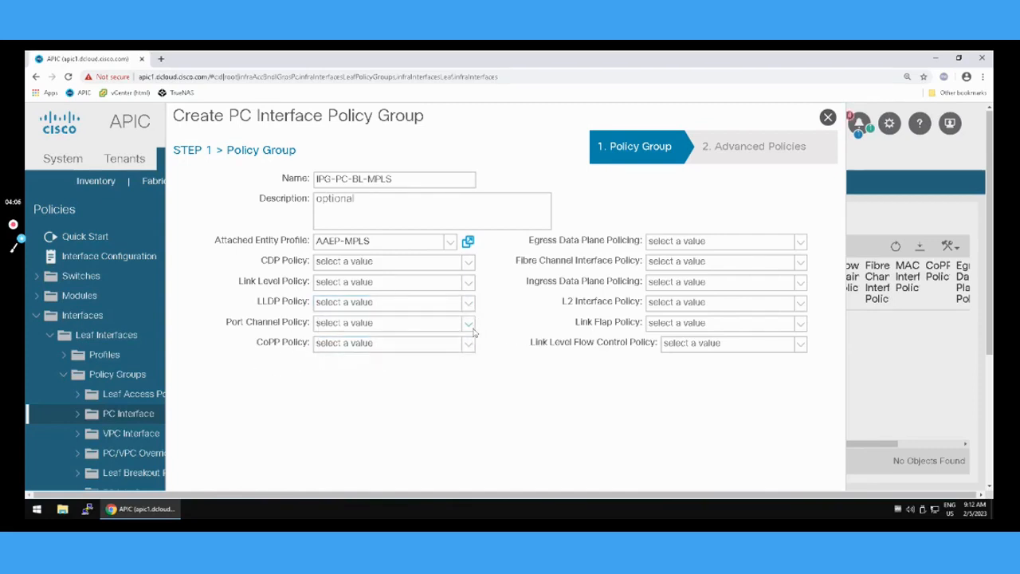
Set the port channel policy to system-lacp-active and finish the PC interface policy group without setting any advanced policies.
click(469, 324)
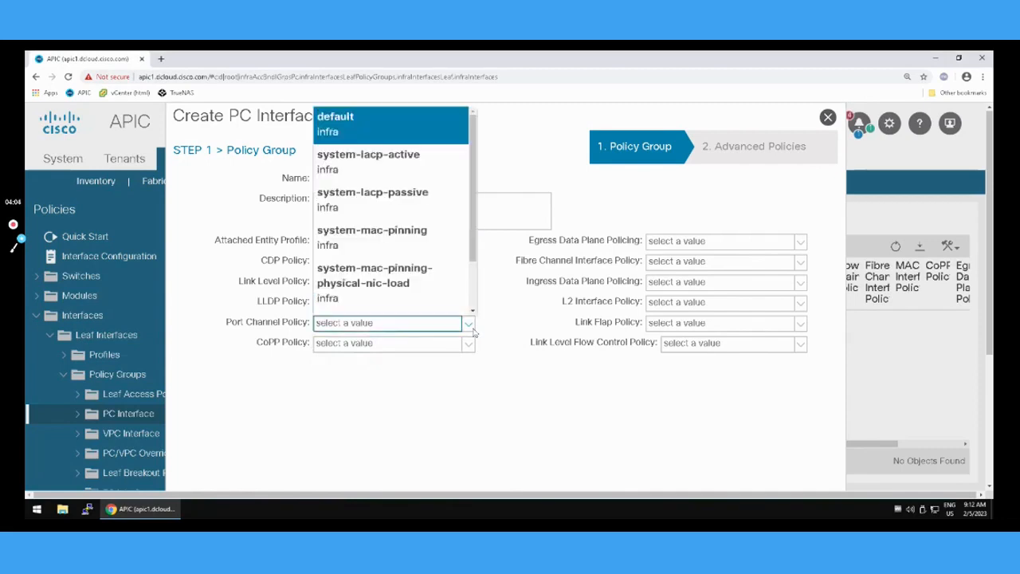
click(367, 158)
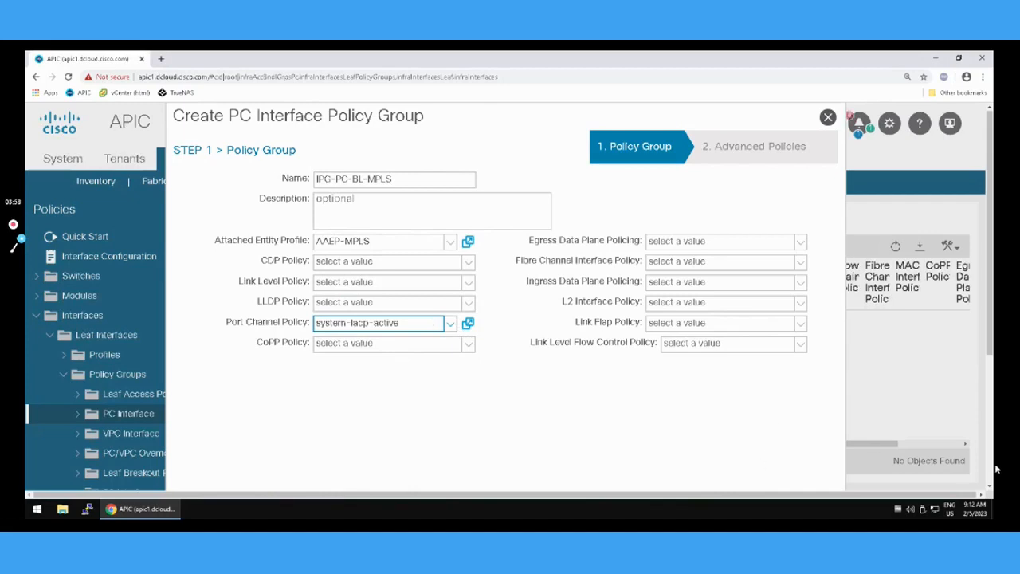
scroll(987, 471, down, 3)
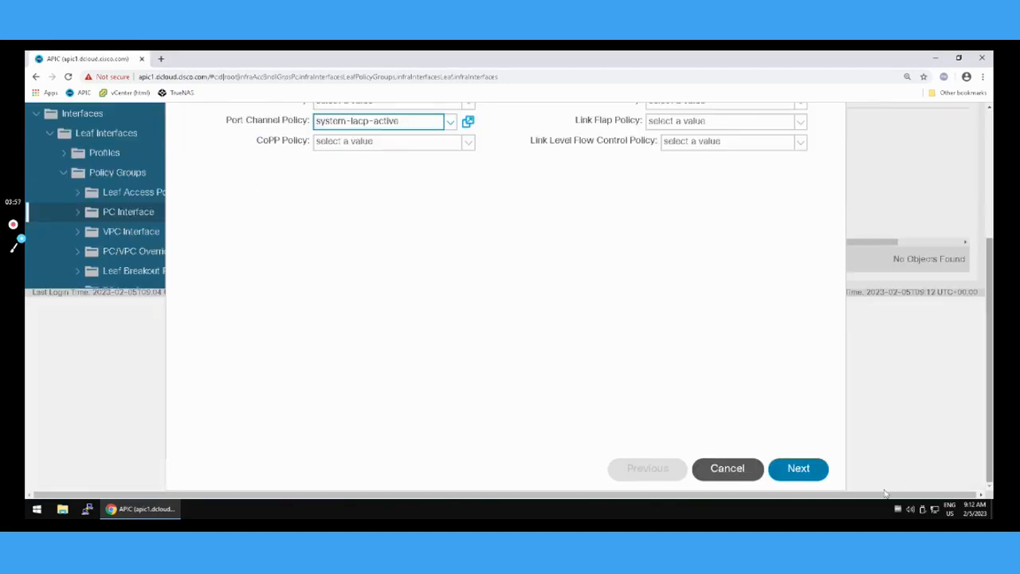
click(798, 469)
scroll(743, 409, up, 2)
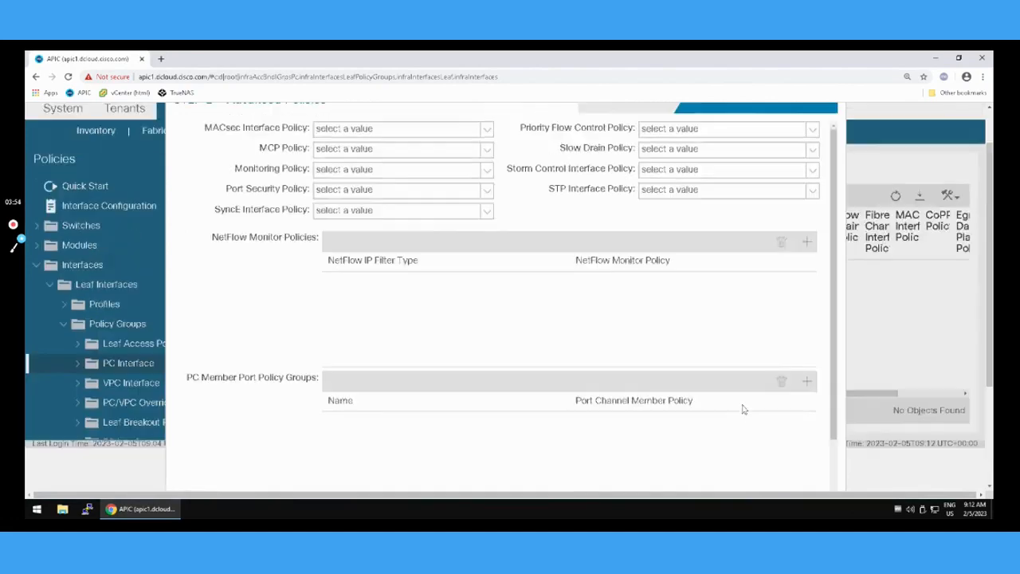
scroll(742, 409, up, 1)
scroll(743, 408, down, 3)
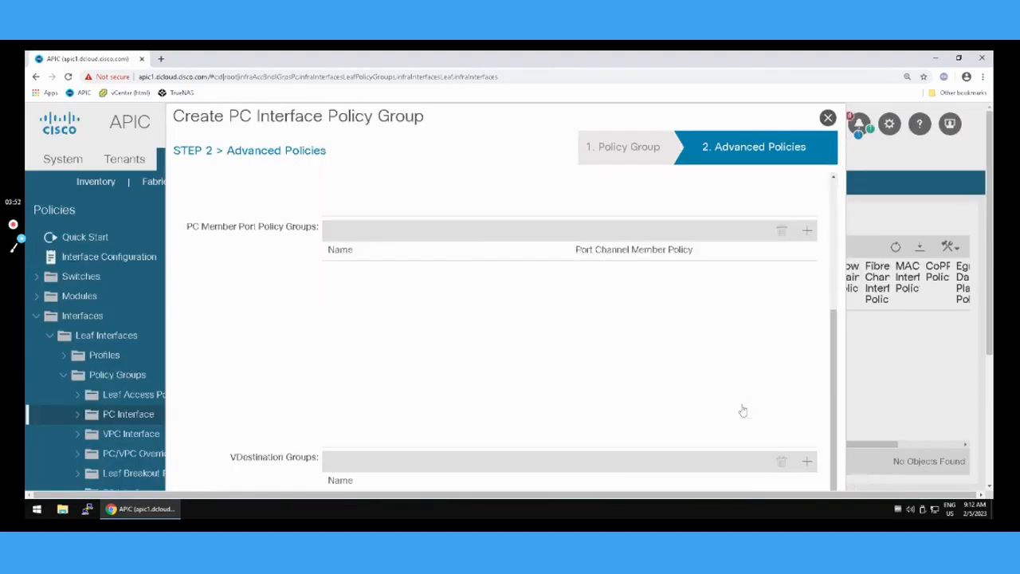
scroll(743, 409, down, 1)
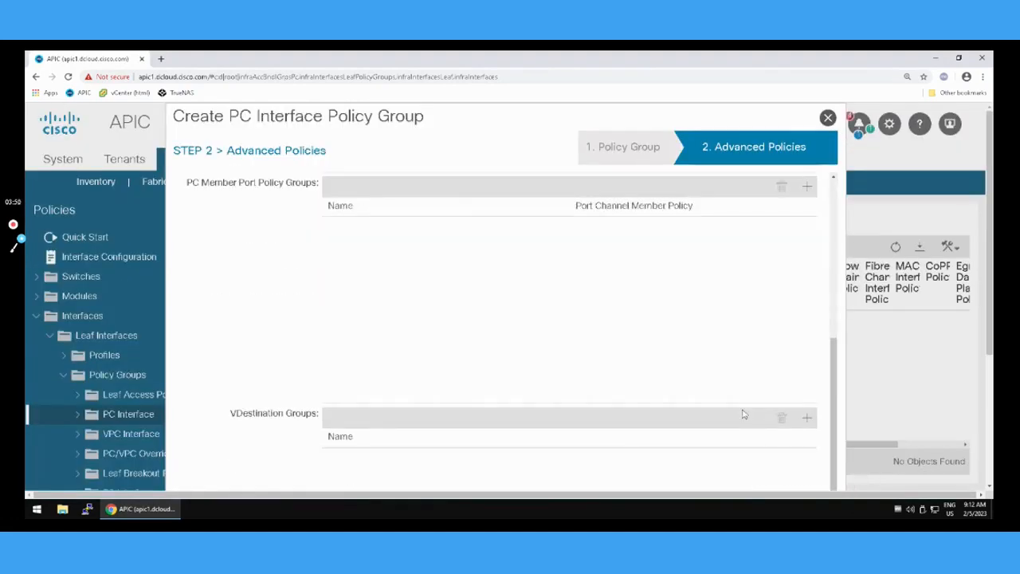
scroll(743, 413, down, 3)
click(787, 469)
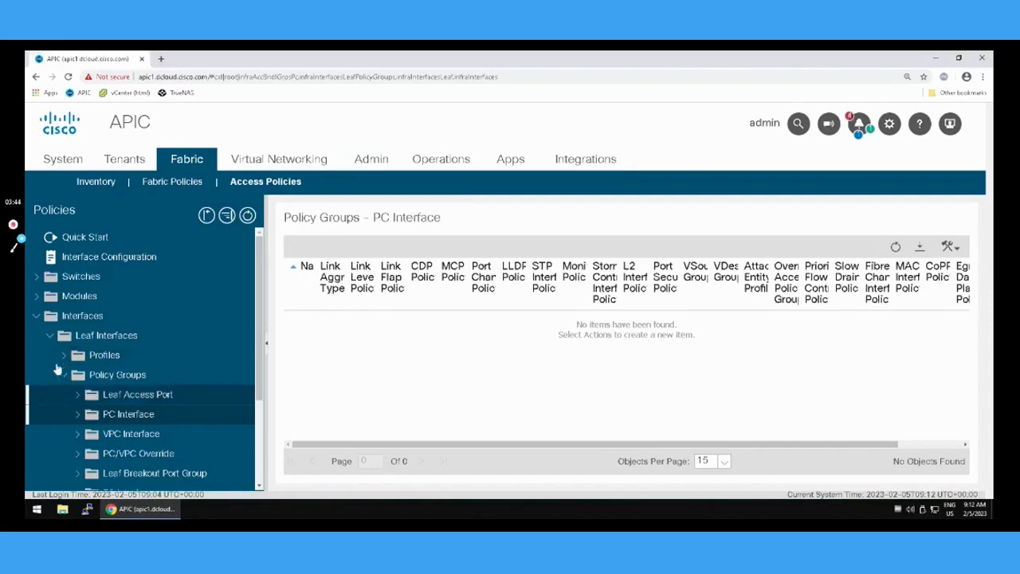
Start a new leaf interface profile named IPR-BL101 under the leaf interfaces.
click(35, 317)
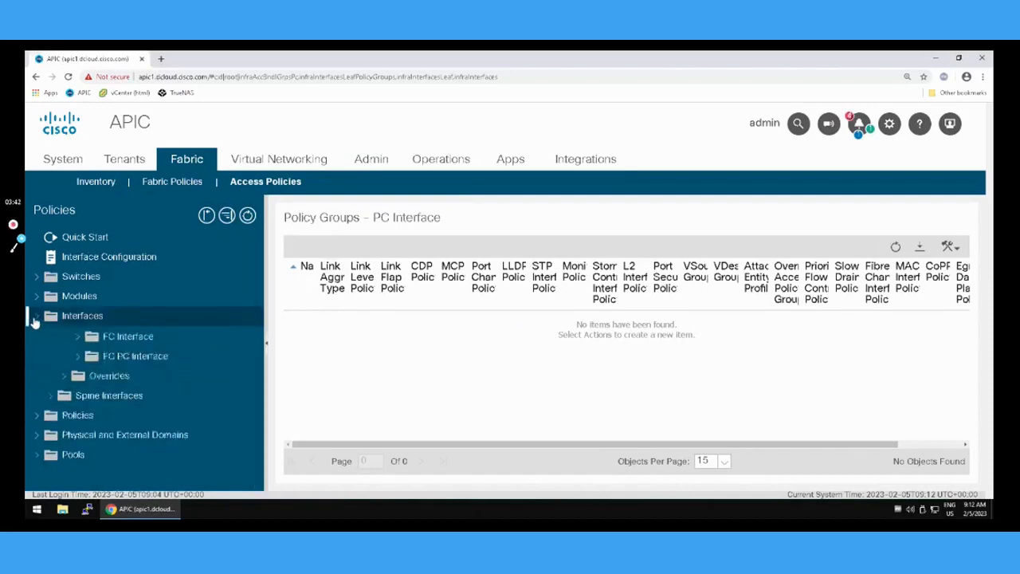
click(37, 317)
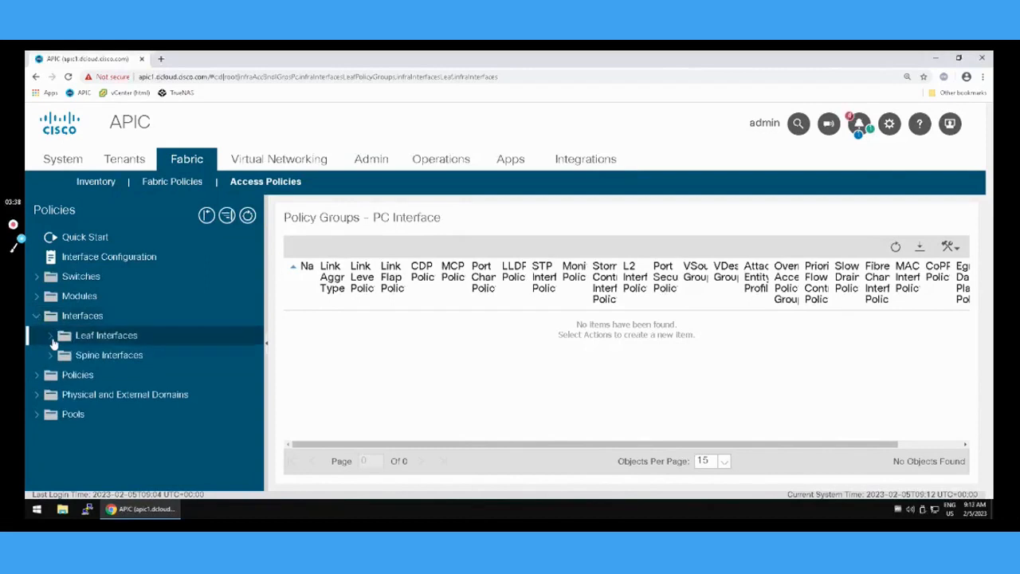
click(51, 337)
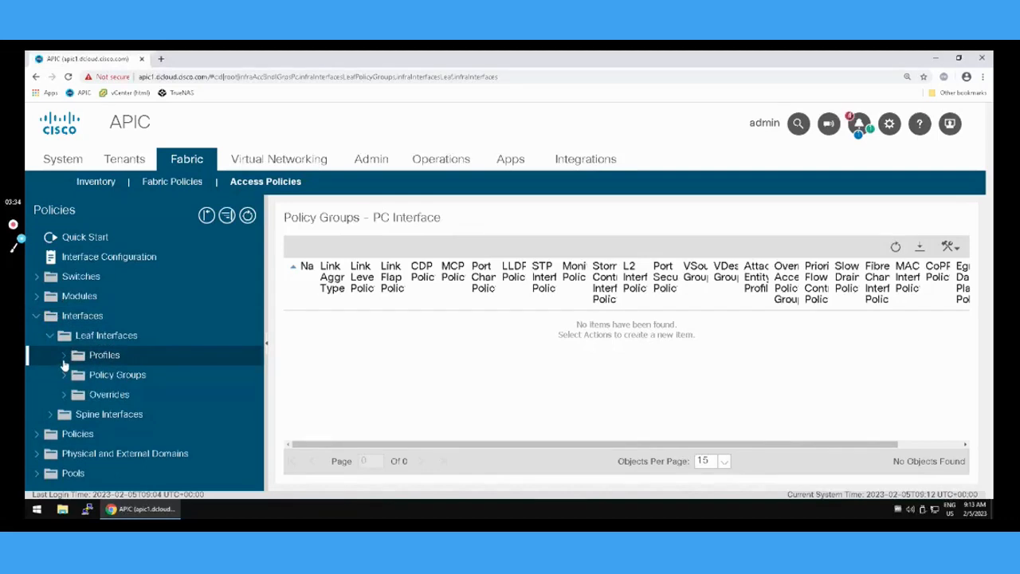
right_click(110, 360)
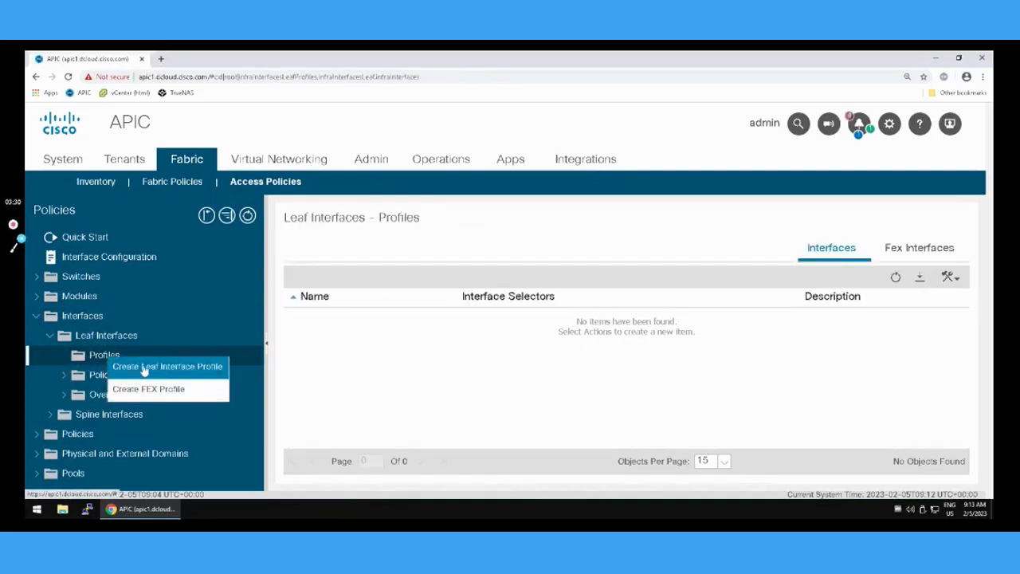
click(144, 368)
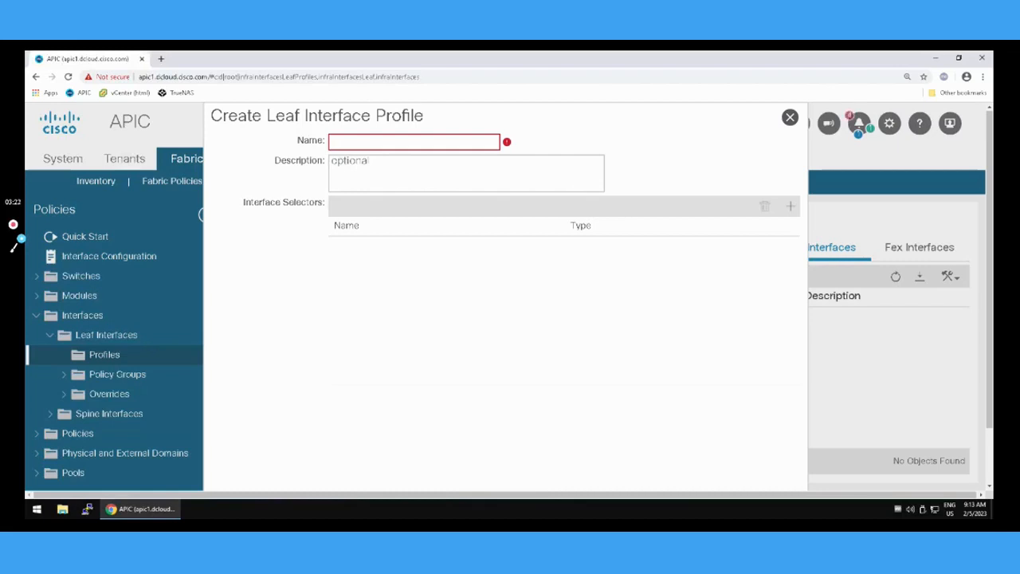
text(IPR-BL101)
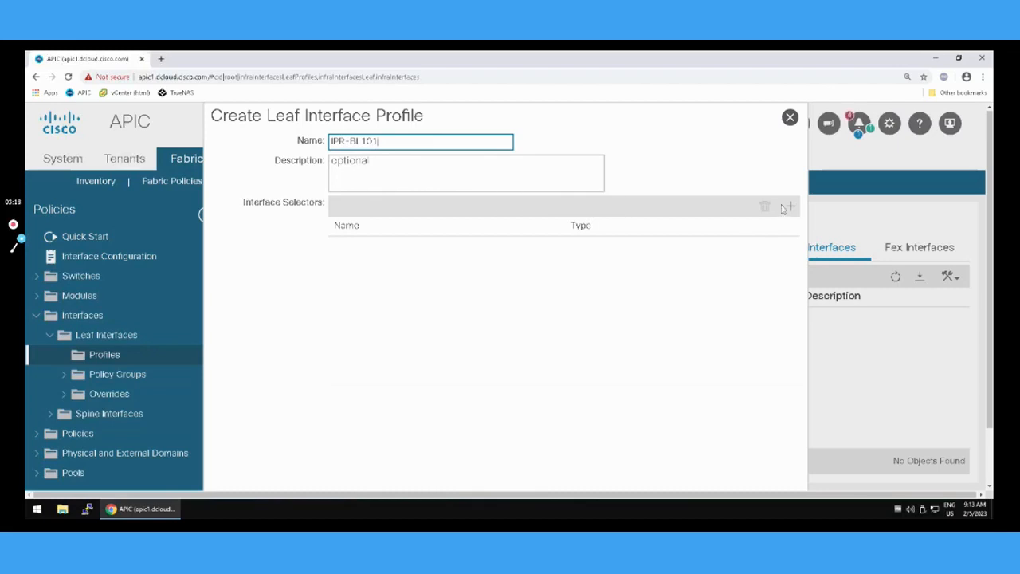
Add an access port selector named PORT1 for interface 1/1 that uses the IPG-PC-BL-MPLS interface policy group.
click(788, 207)
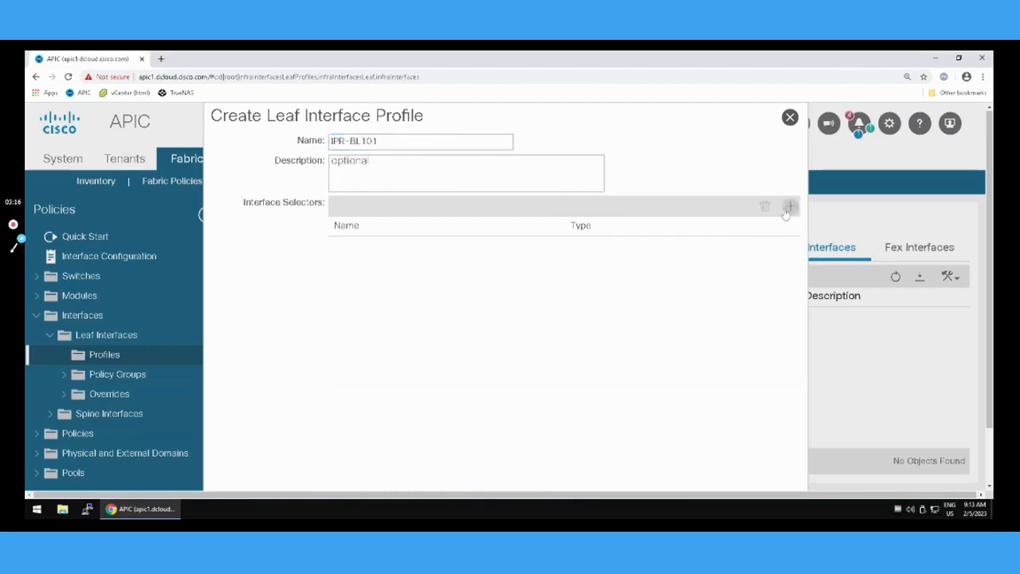
click(432, 143)
text(PORT1)
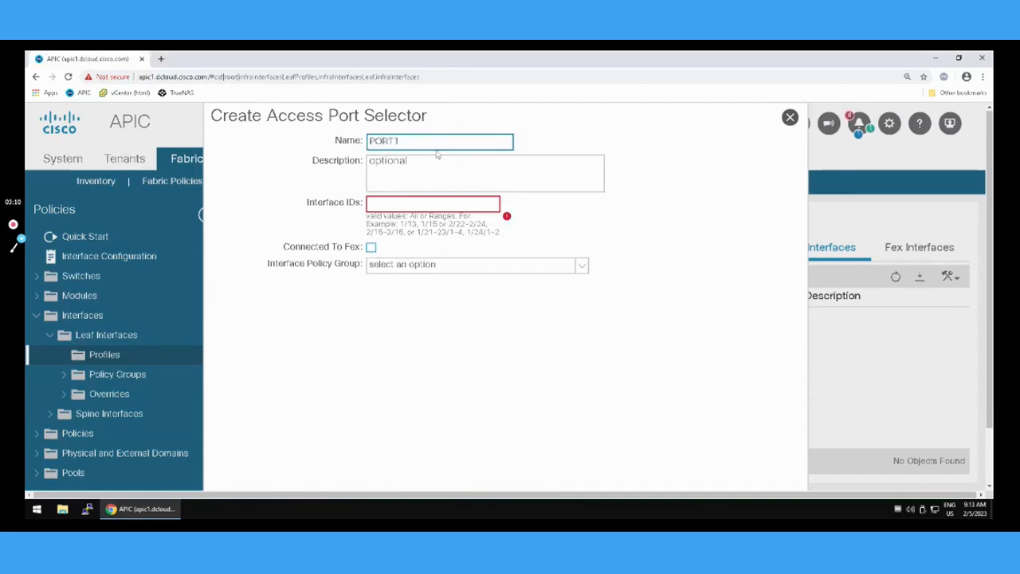
click(409, 204)
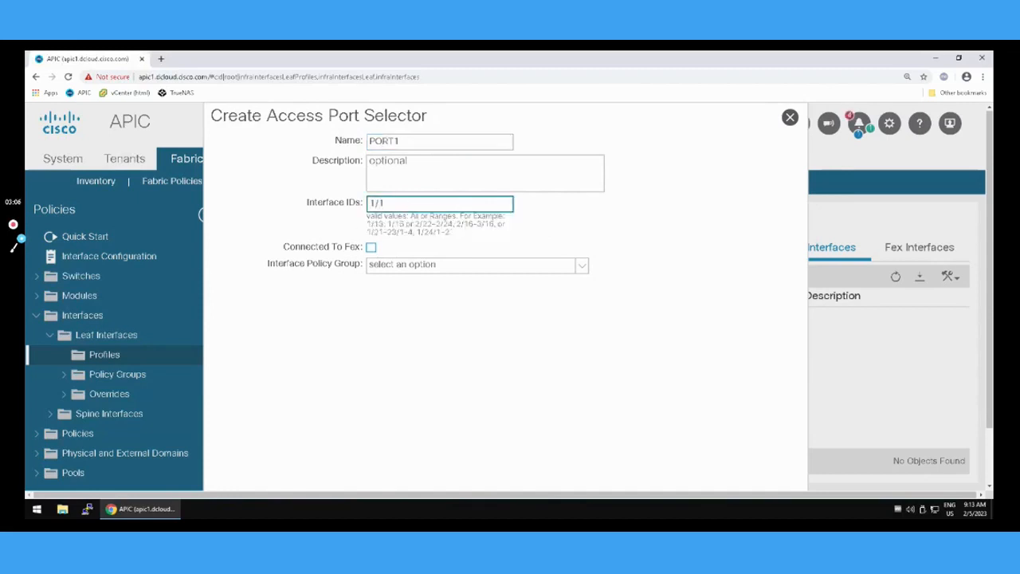
click(584, 269)
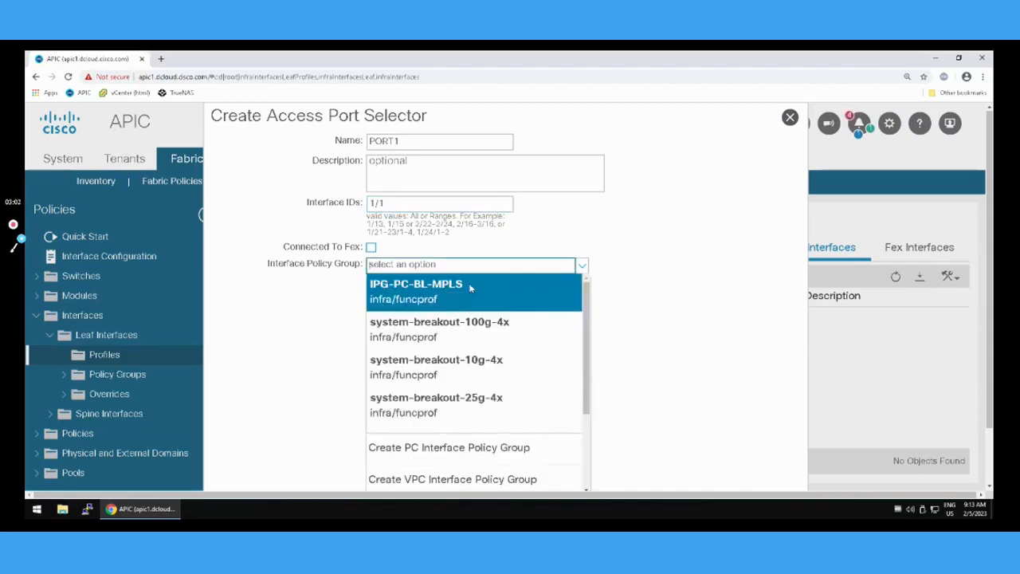
click(470, 288)
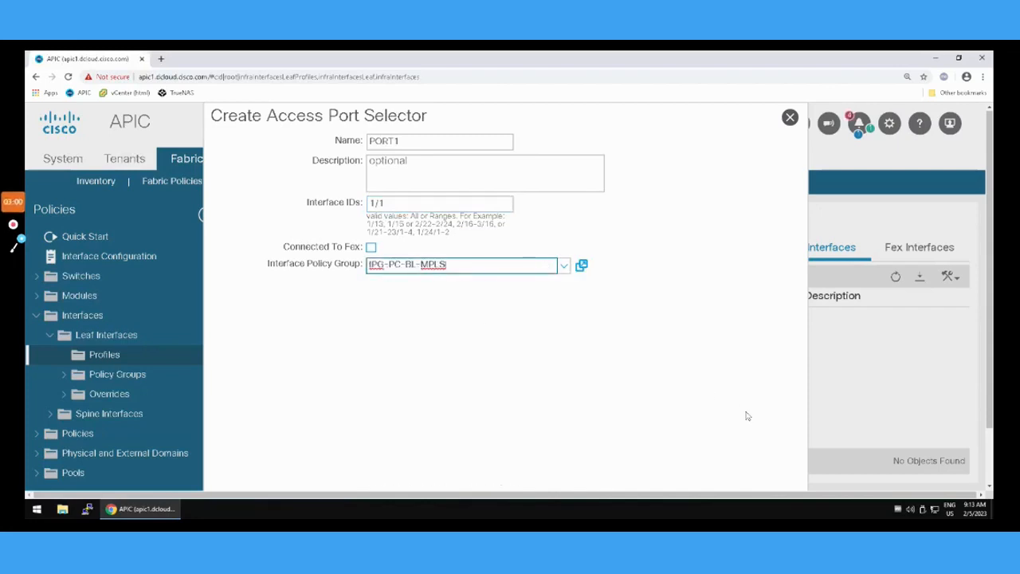
scroll(747, 416, down, 1)
click(756, 470)
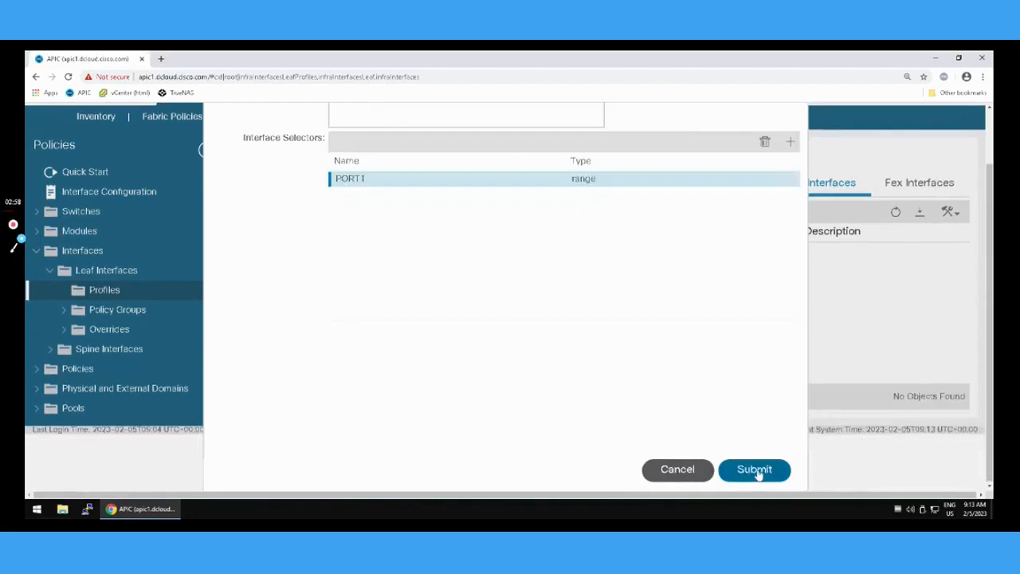
Submit the IPR-BL101 leaf interface profile and refresh the list of leaf interface profiles.
scroll(630, 321, up, 1)
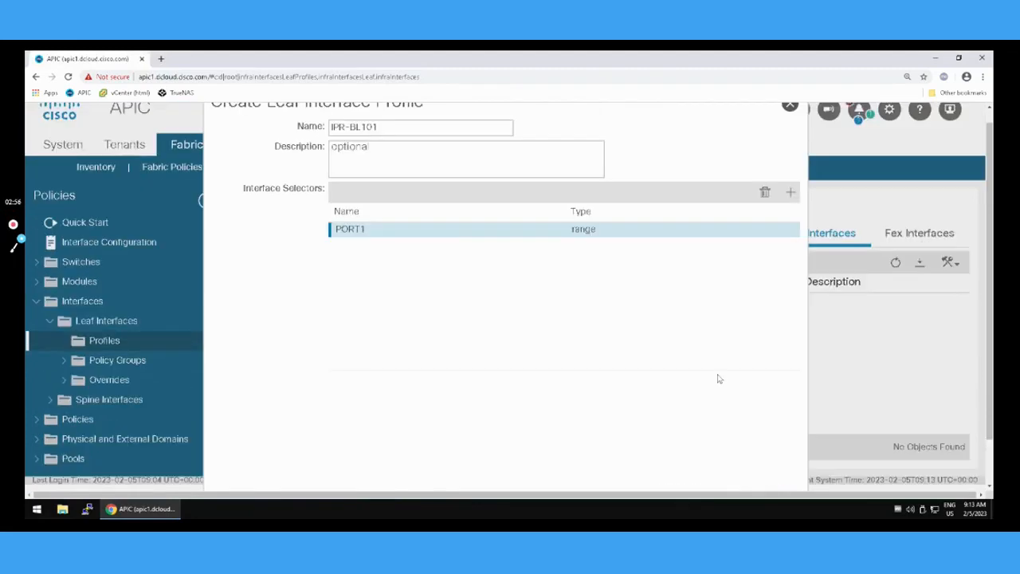
scroll(733, 398, down, 1)
click(753, 469)
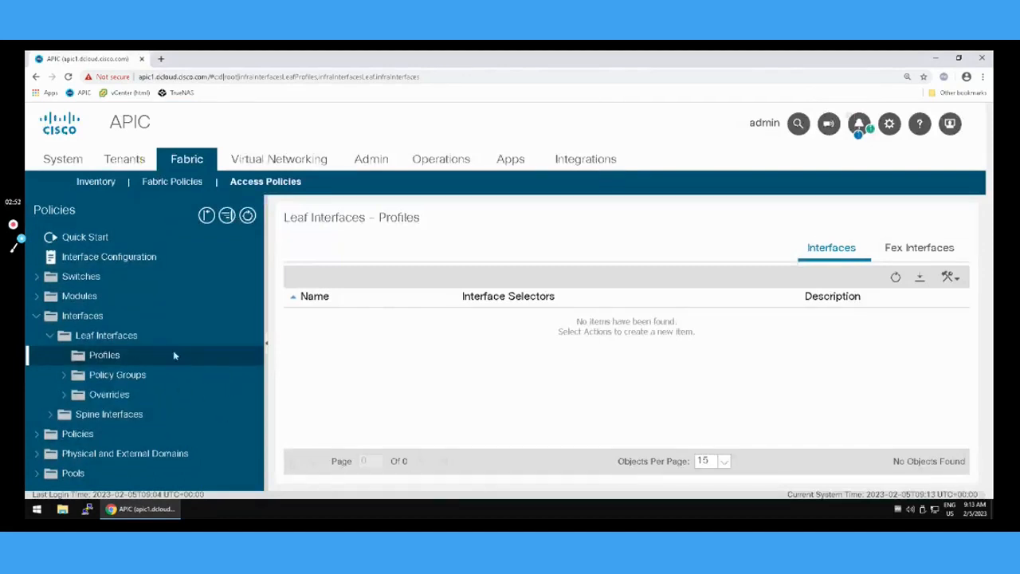
click(896, 279)
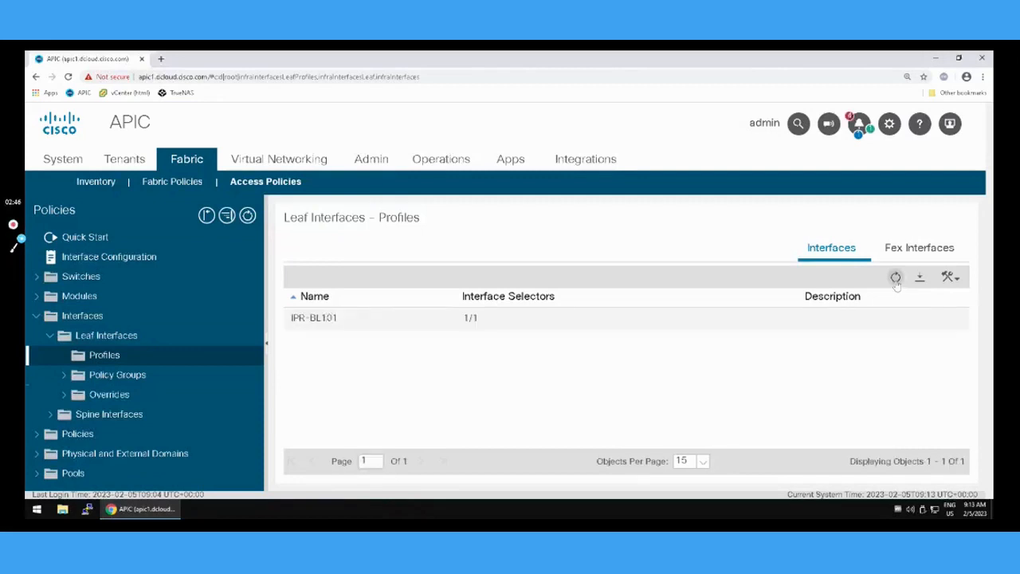
Start a new leaf profile named BL101-PROFILE under the leaf switches.
click(35, 316)
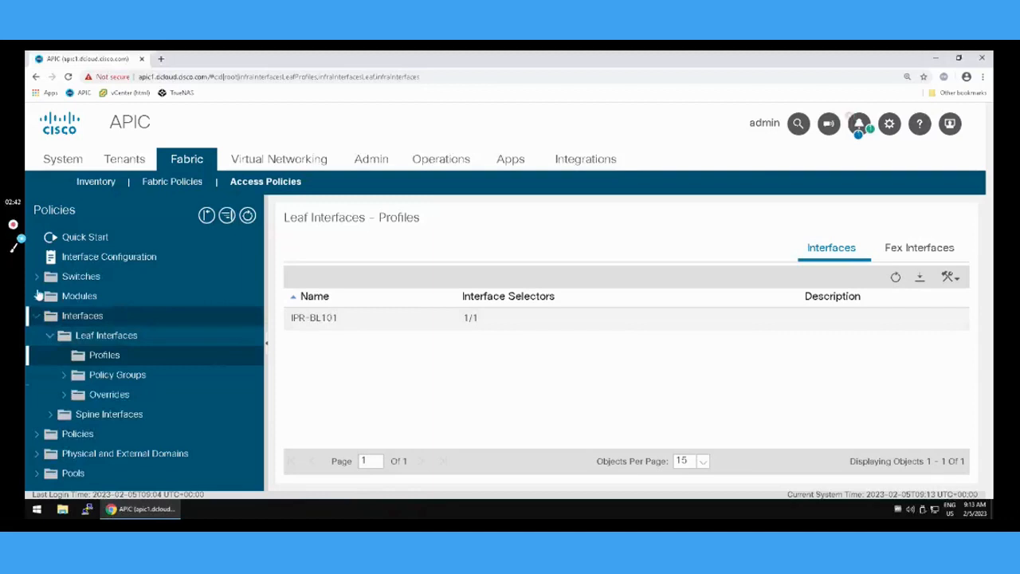
click(36, 278)
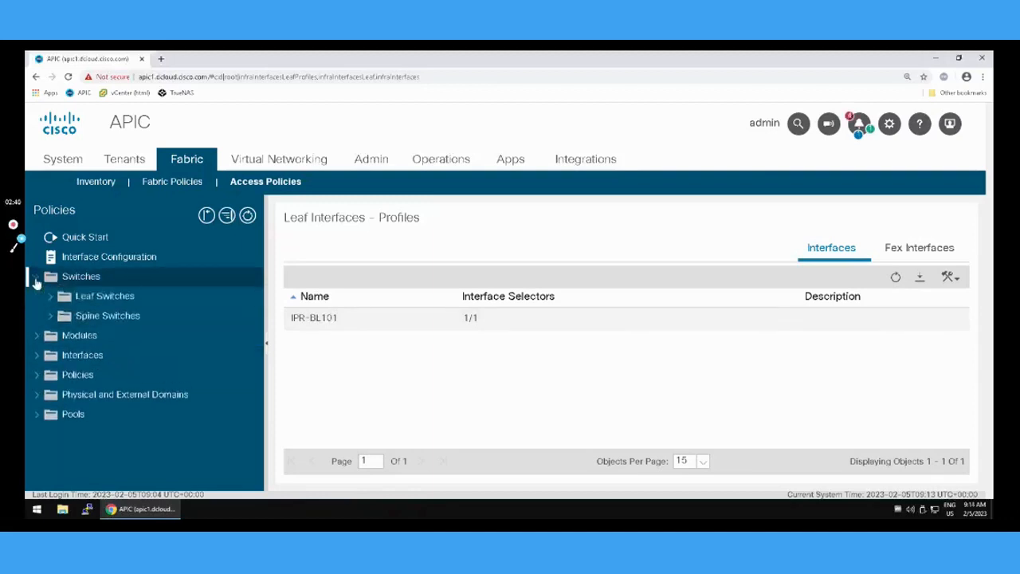
click(48, 296)
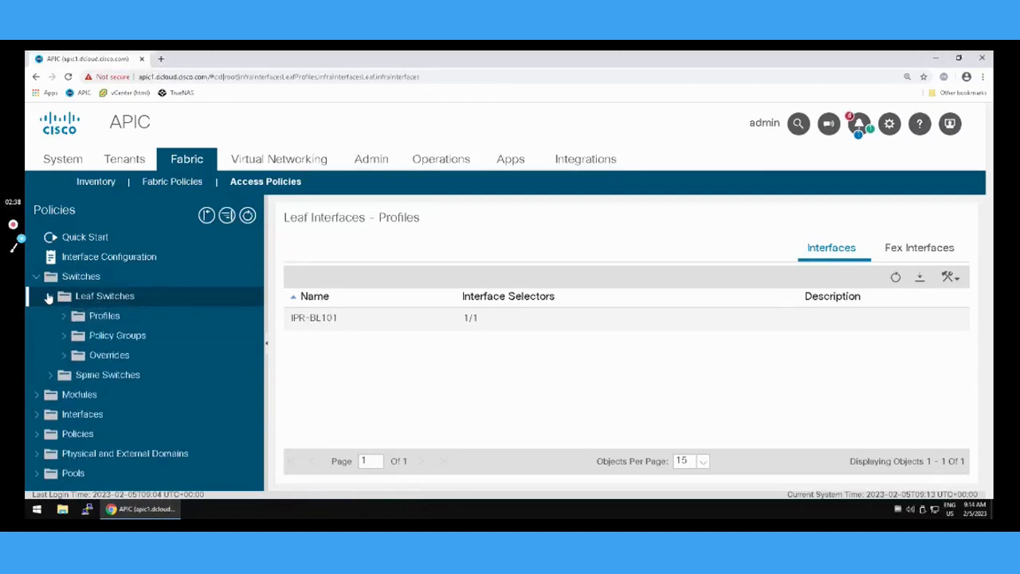
click(62, 319)
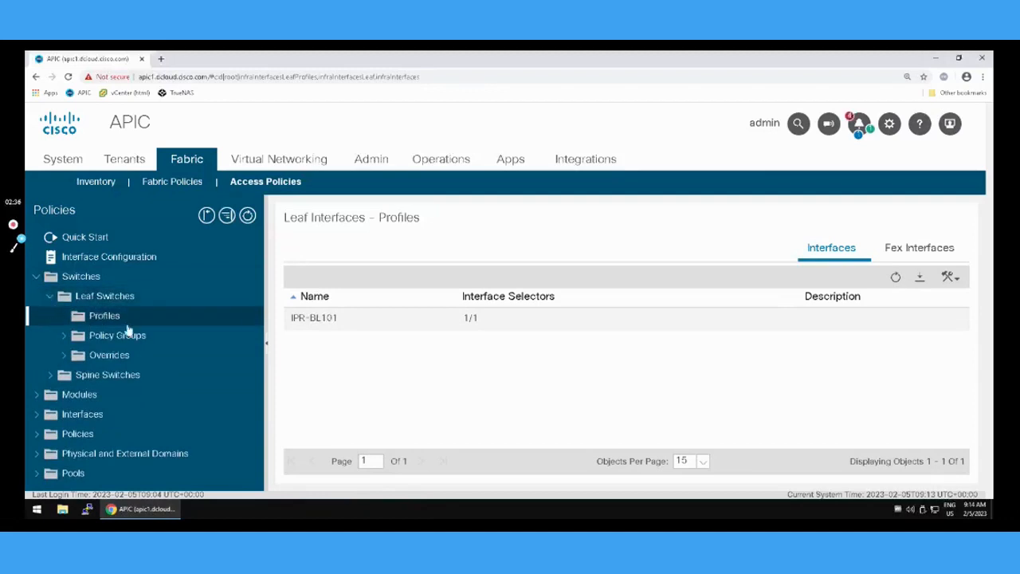
right_click(115, 323)
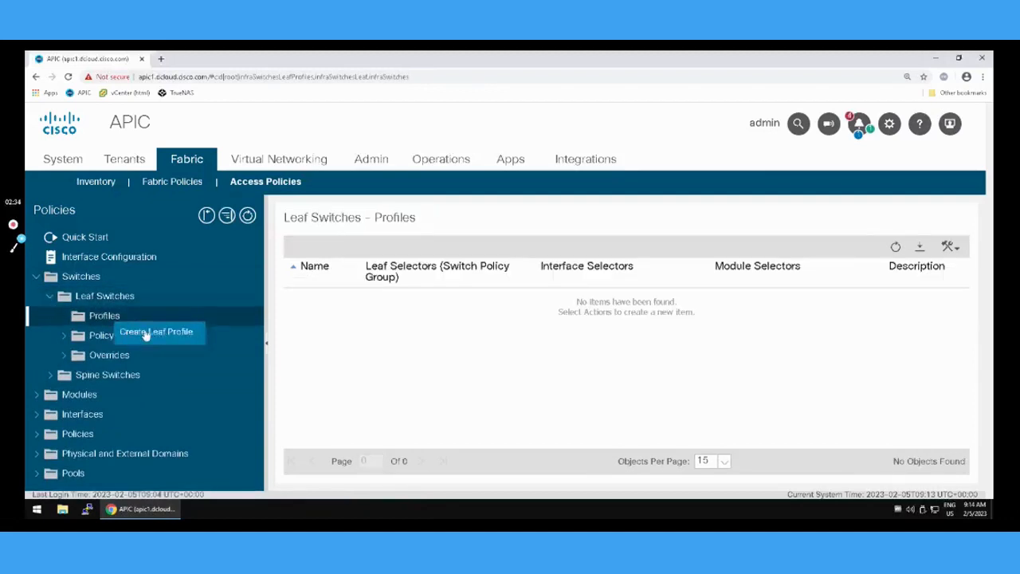
click(146, 335)
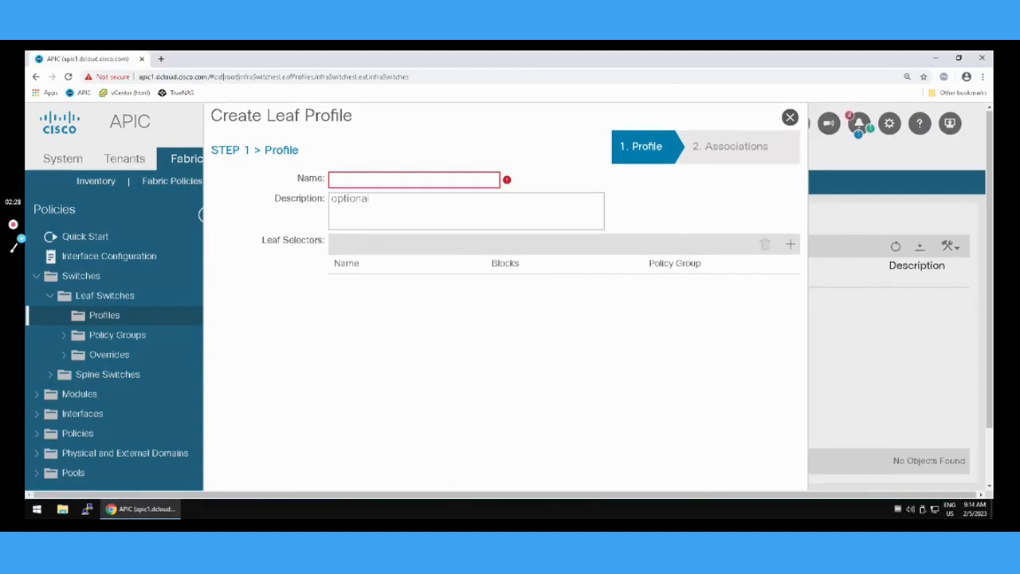
click(374, 182)
text(BL101-PROFILE)
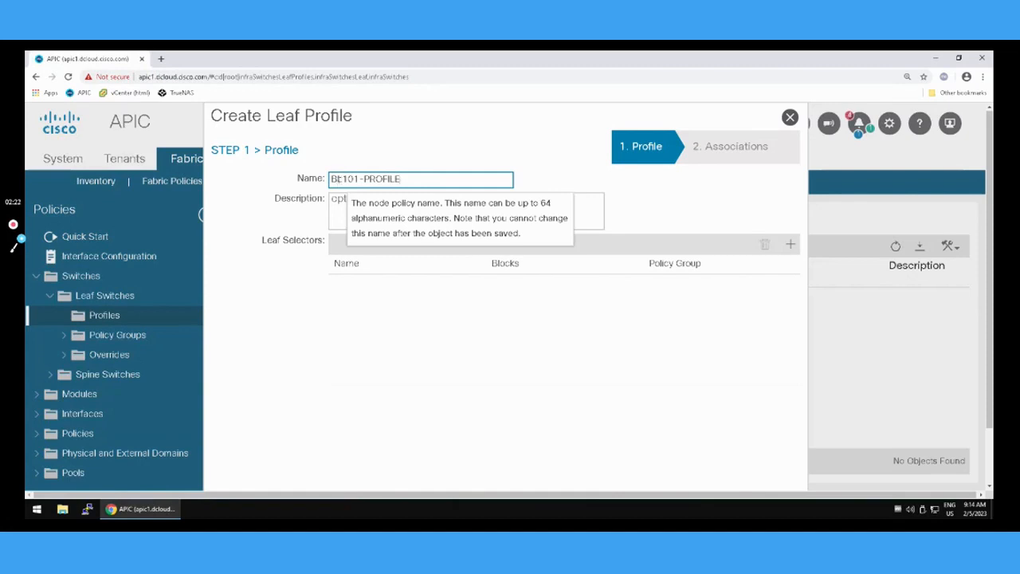
Add a leaf selector named BL101 for switch 101, with no policy group.
click(791, 245)
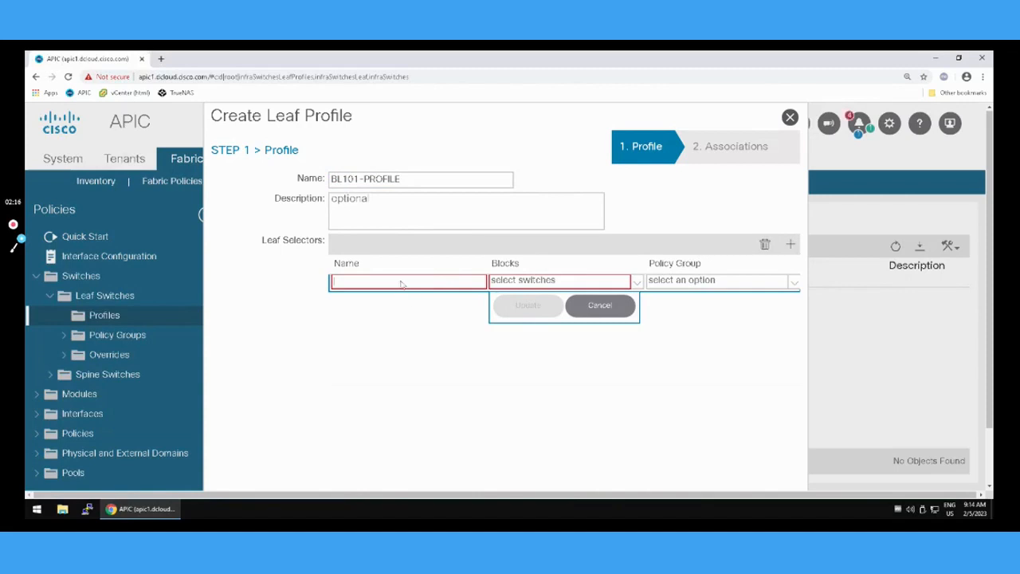
text(BL101)
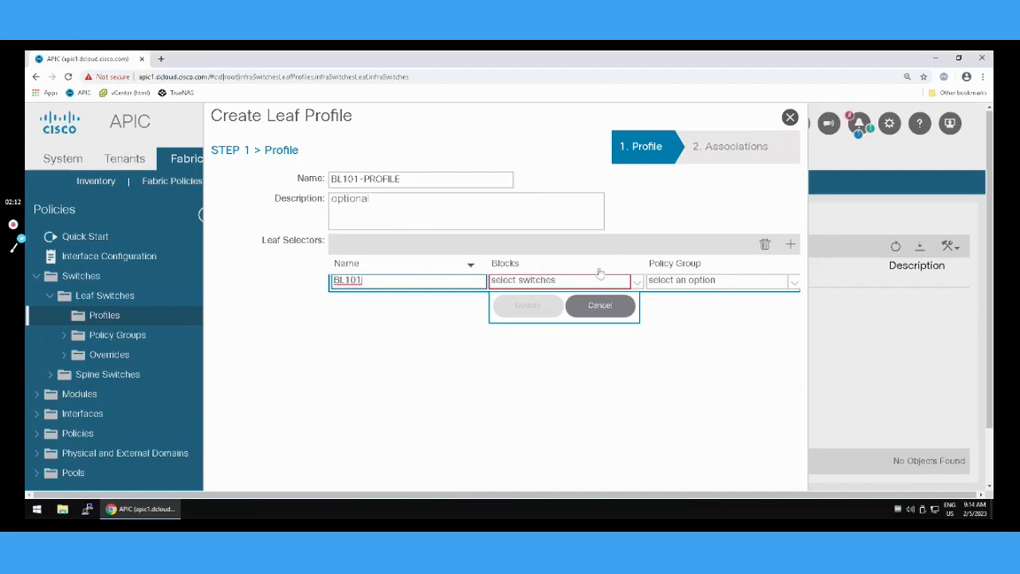
click(638, 283)
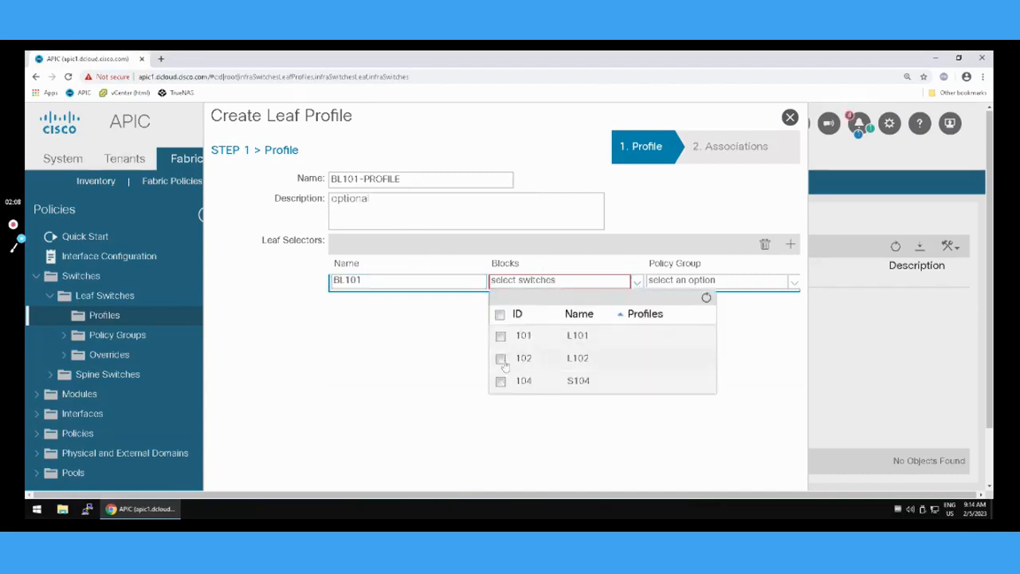
click(500, 336)
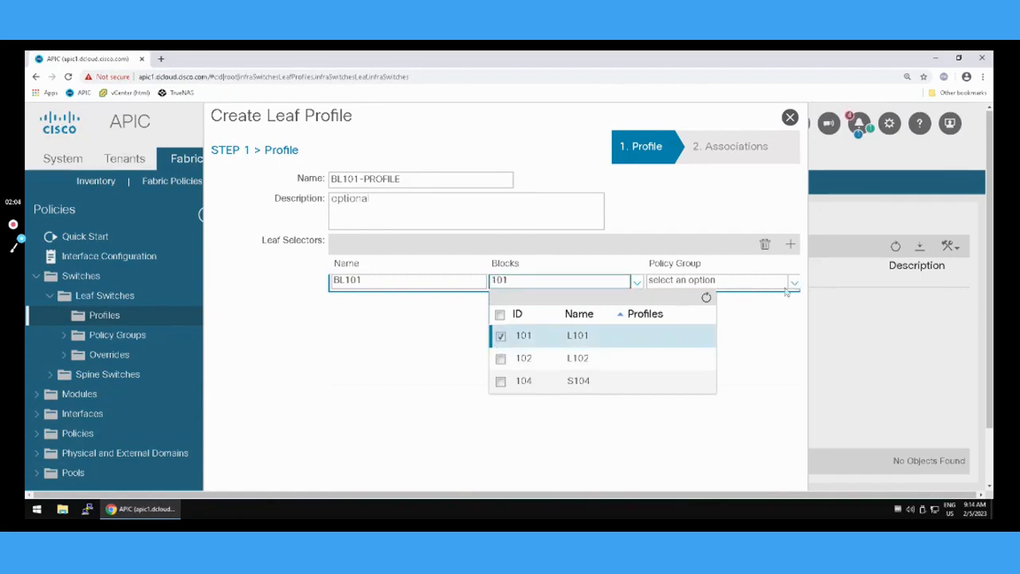
click(775, 319)
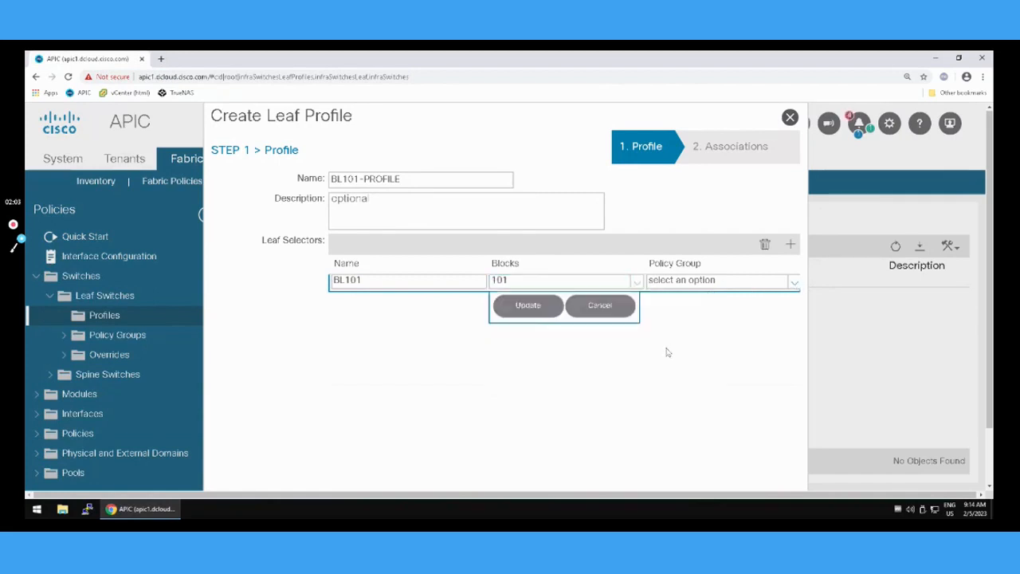
click(530, 308)
Finish the leaf profile without selecting any interface or module selector profiles and refresh the list of leaf switch profiles.
scroll(745, 331, down, 1)
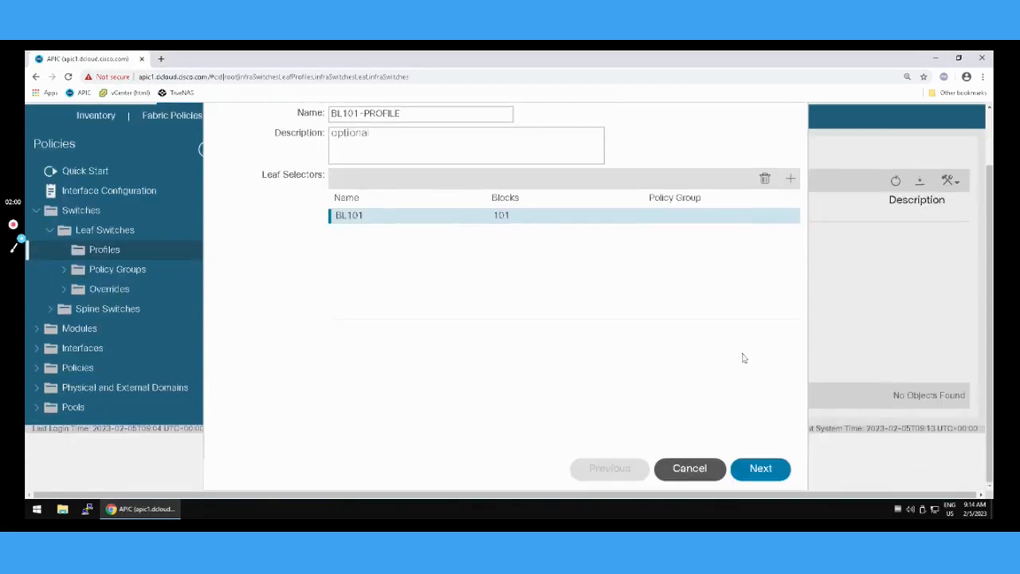
click(764, 476)
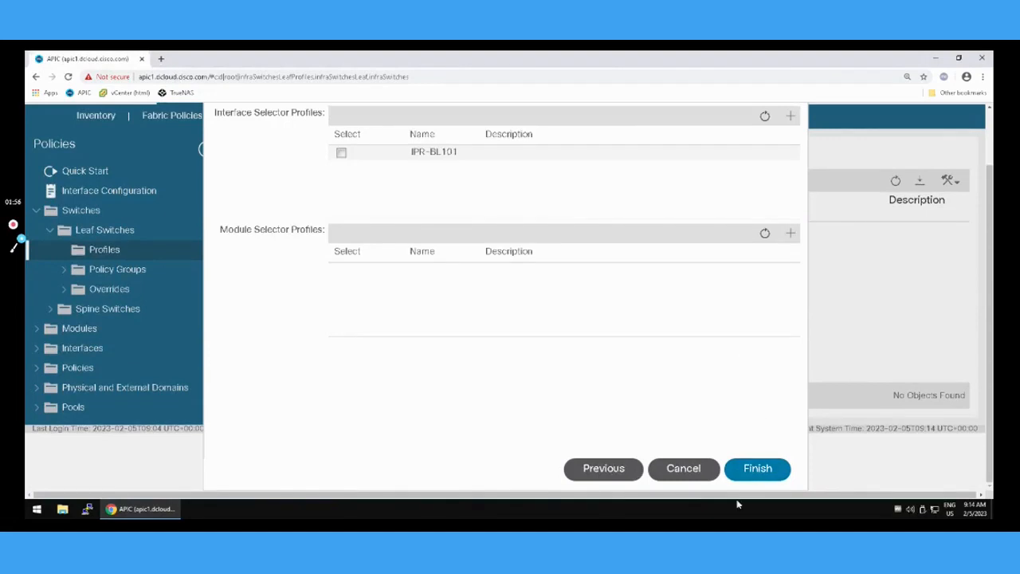
click(753, 471)
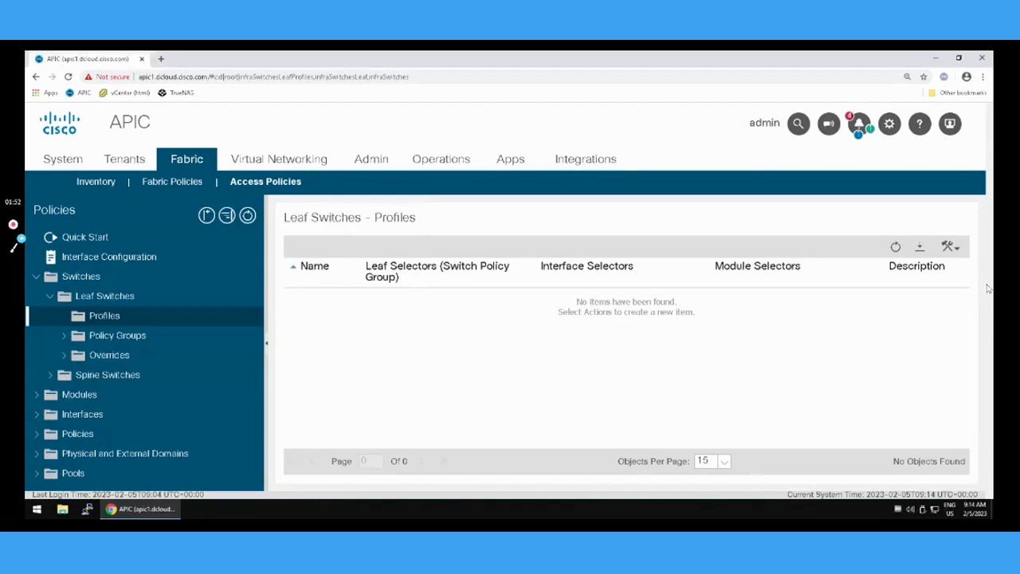
click(896, 247)
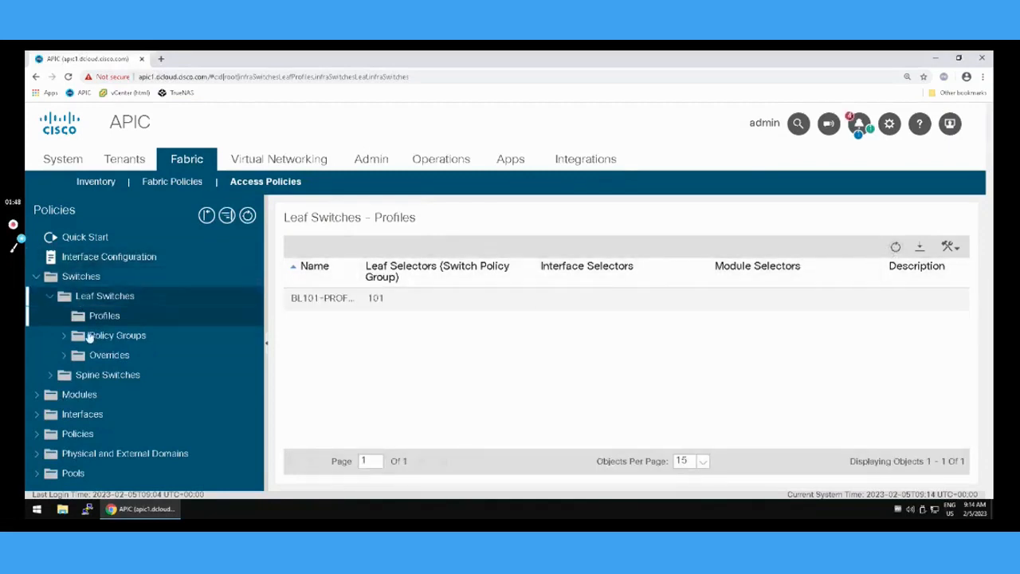
click(107, 295)
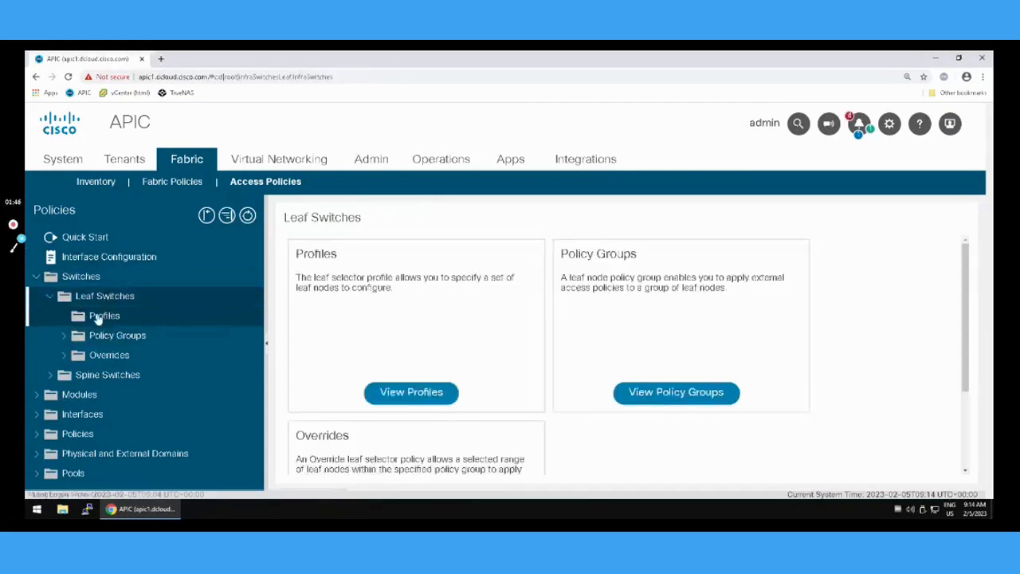
click(98, 318)
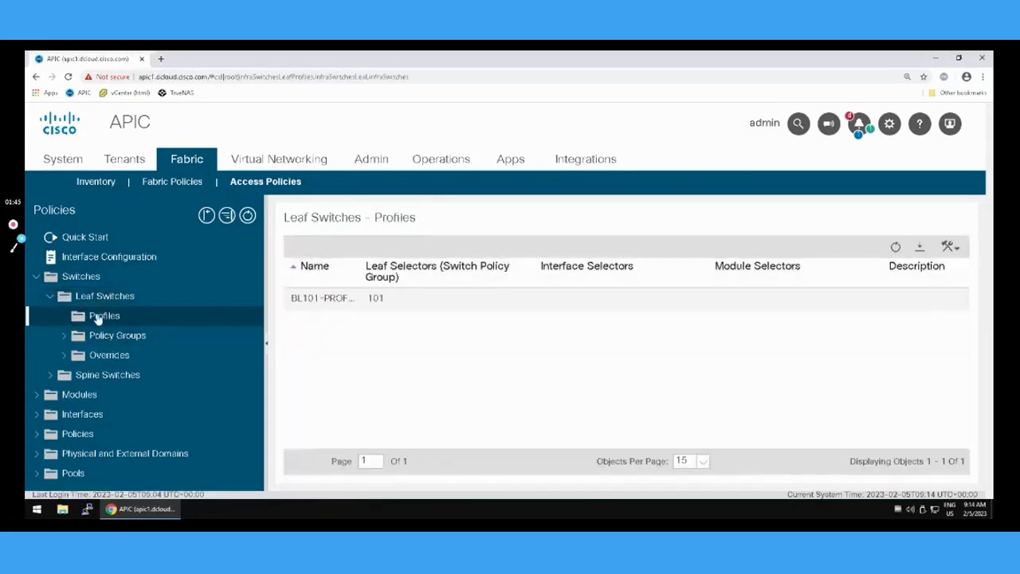
click(319, 298)
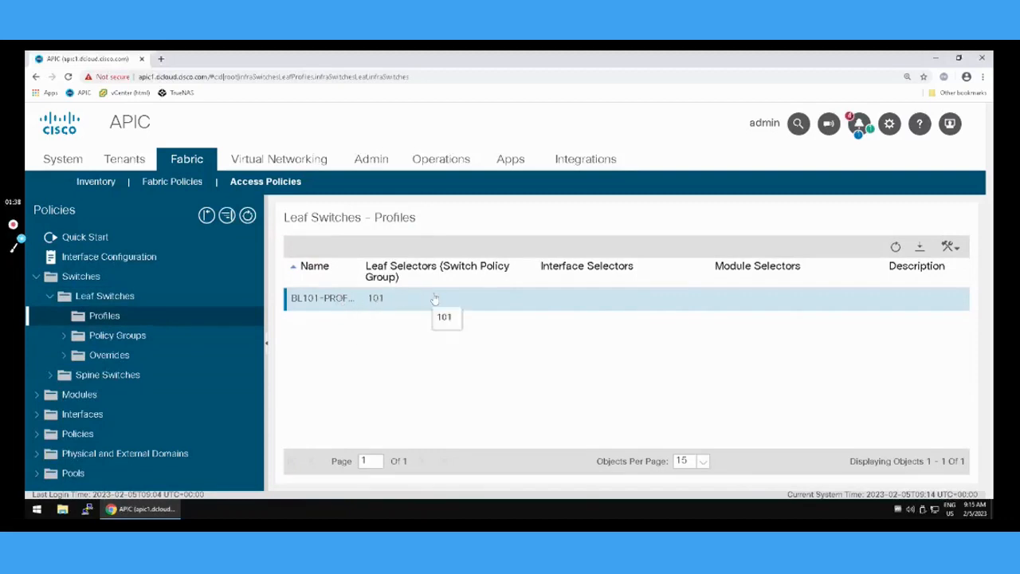
click(949, 247)
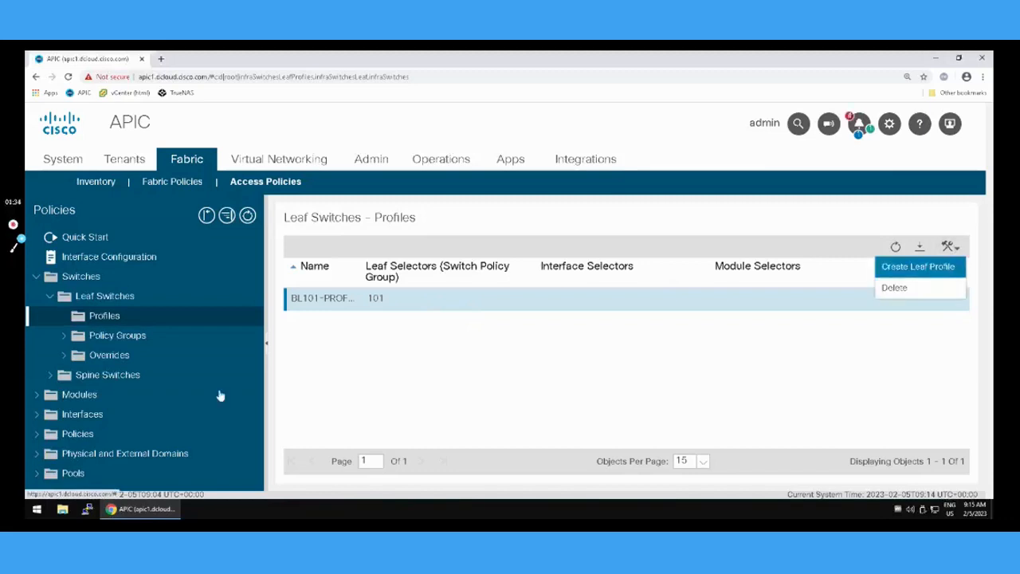
click(118, 336)
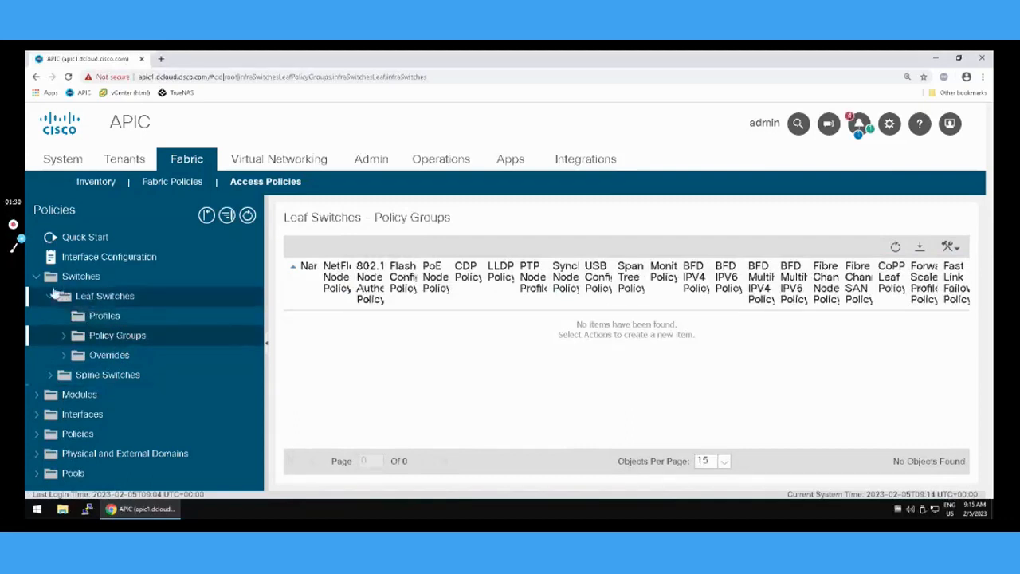
Open the BL101-PROFILE leaf profile under the leaf switches and go to its associated interface selector profiles.
click(35, 277)
click(35, 277)
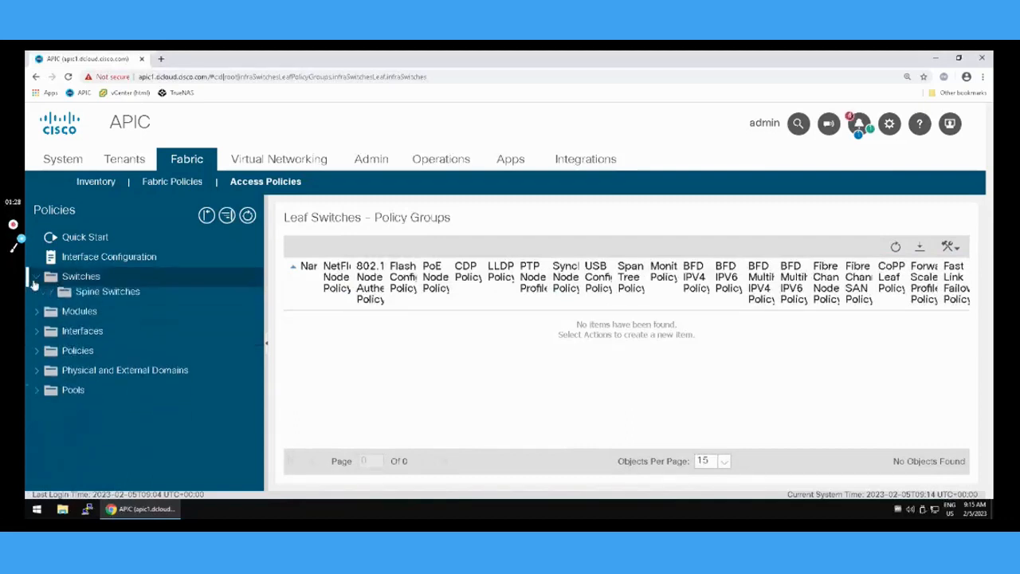
click(46, 297)
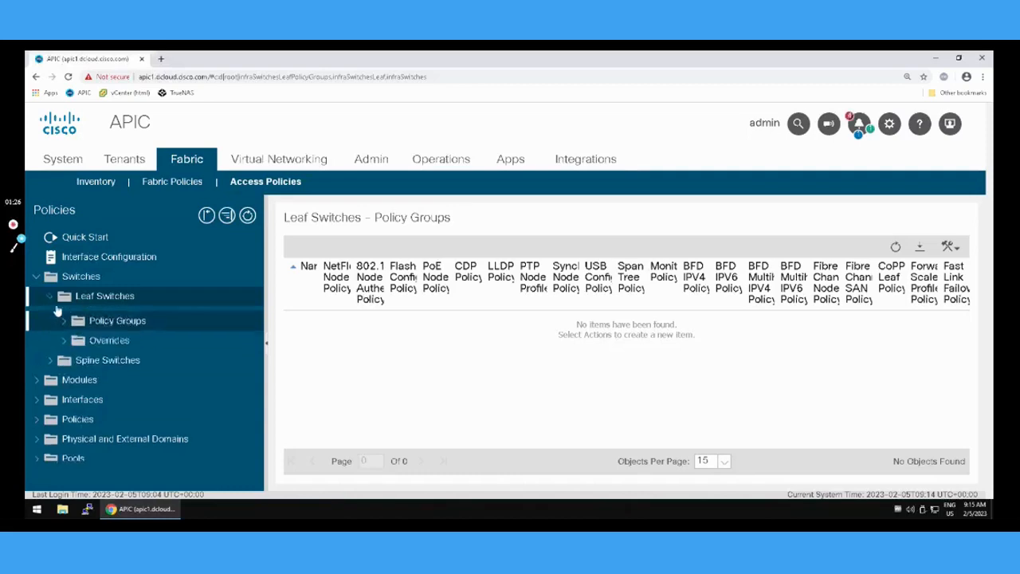
click(63, 320)
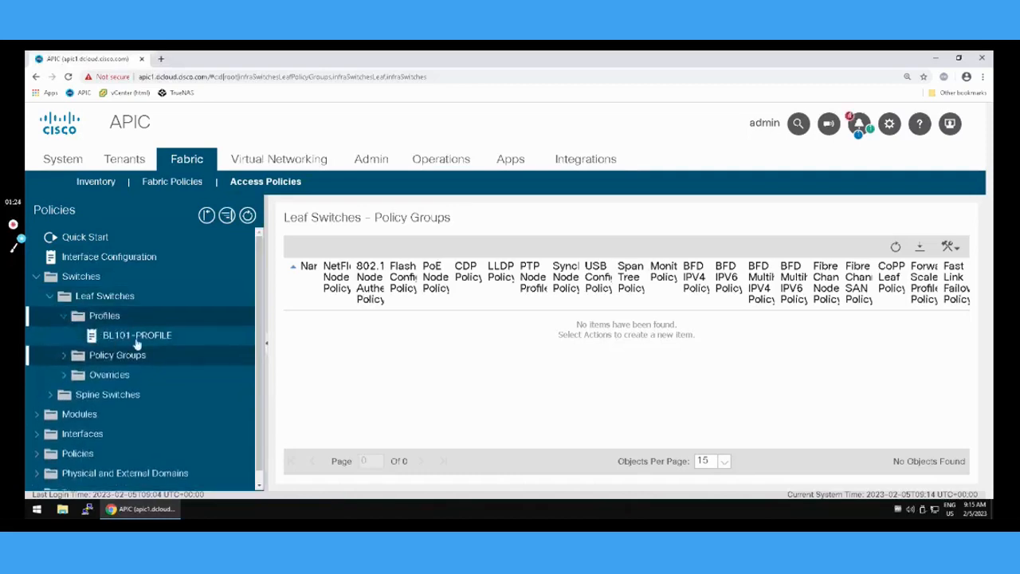
click(137, 337)
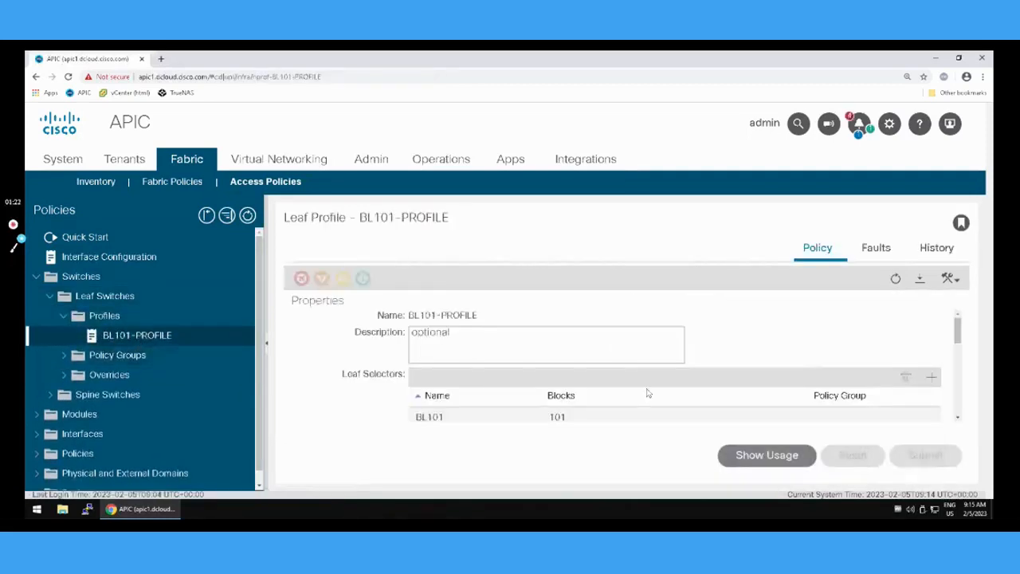
scroll(647, 392, down, 2)
scroll(647, 393, down, 1)
scroll(647, 394, up, 1)
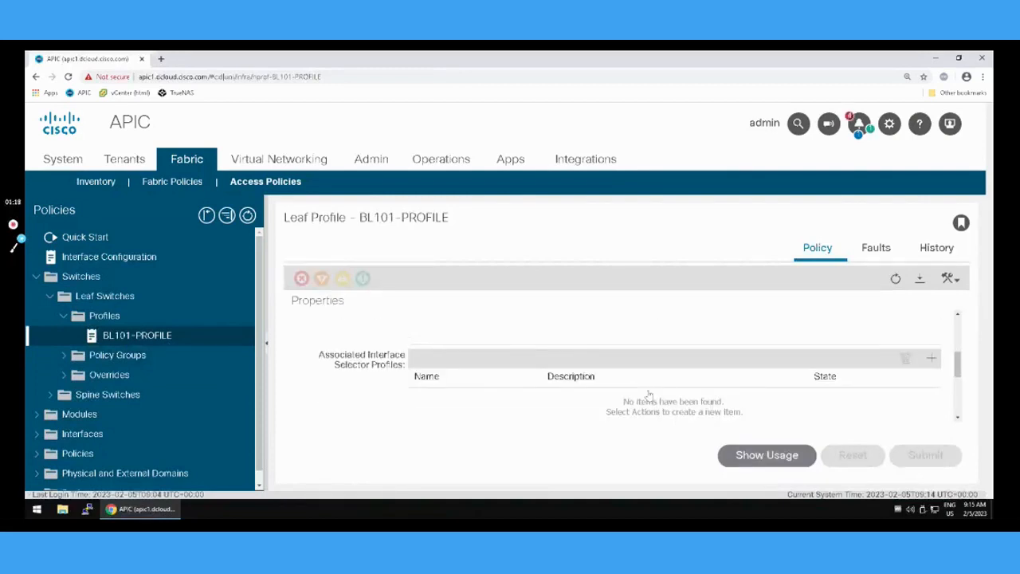
Associate the IPR-BL101 interface selector profile with BL101-PROFILE and look over the profile's properties.
click(931, 359)
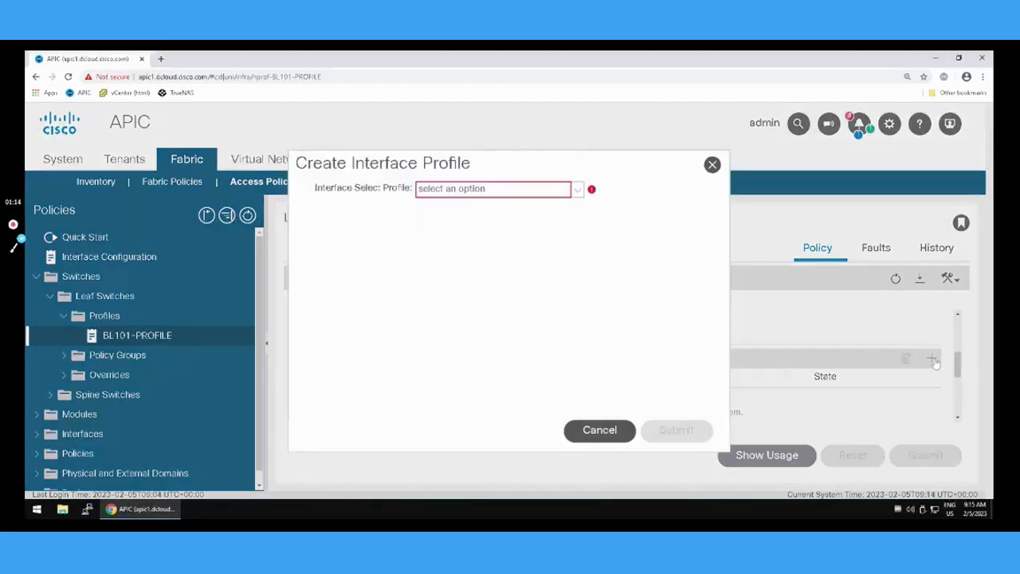
click(577, 191)
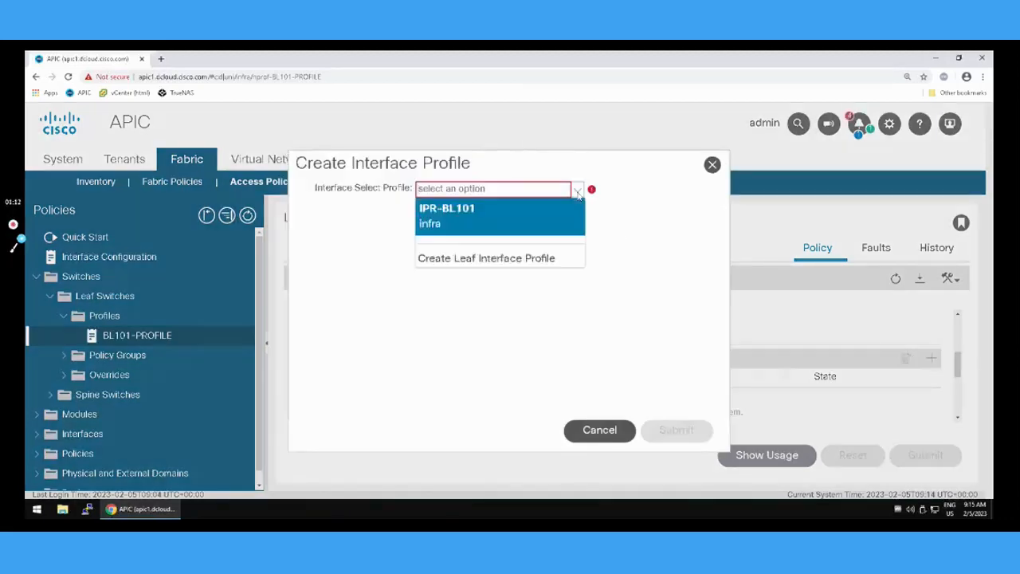
click(502, 216)
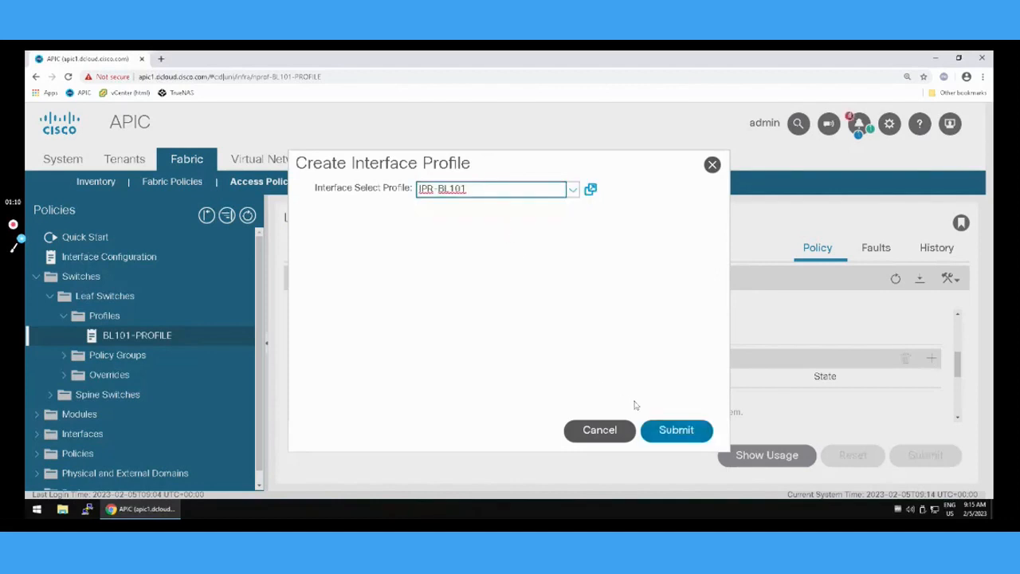
click(674, 434)
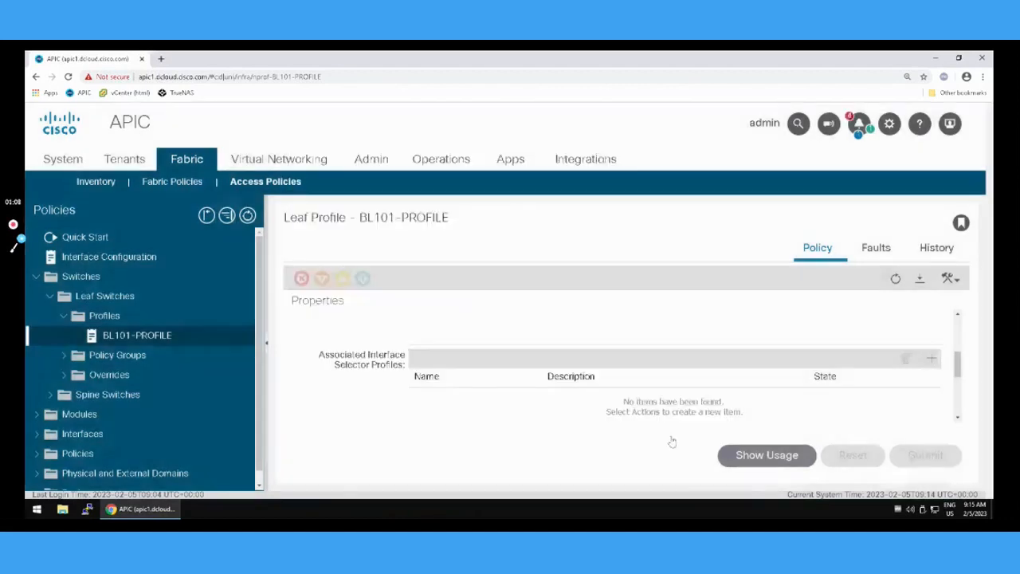
scroll(610, 323, down, 1)
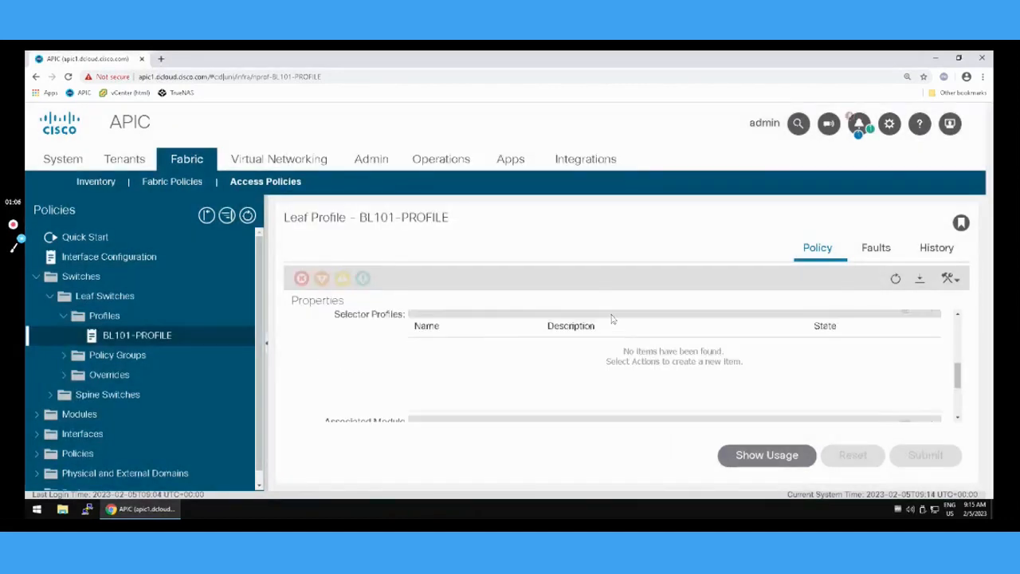
scroll(611, 318, down, 2)
scroll(586, 323, up, 3)
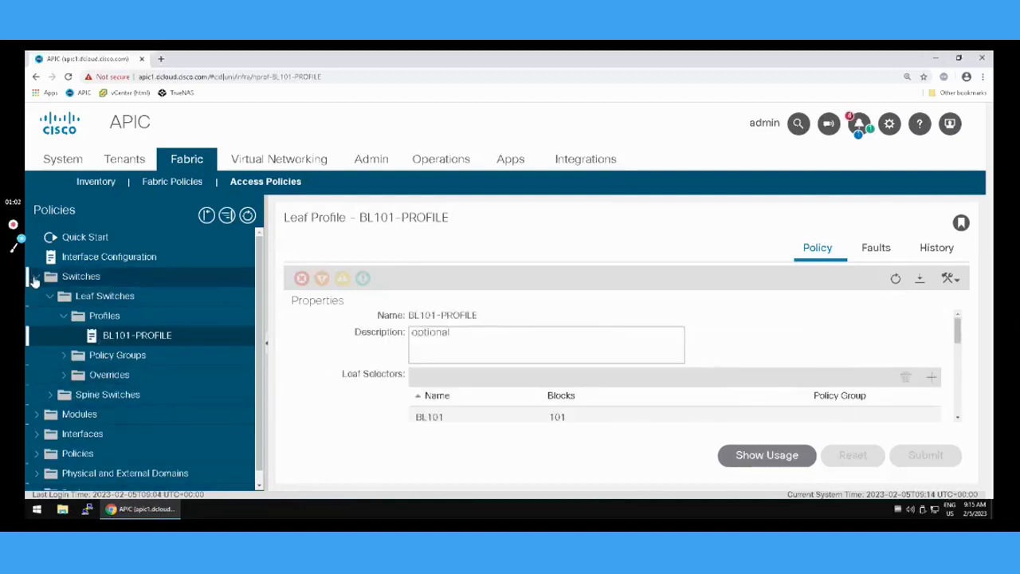
Open the BGP Route Reflector policy in the system settings.
click(33, 277)
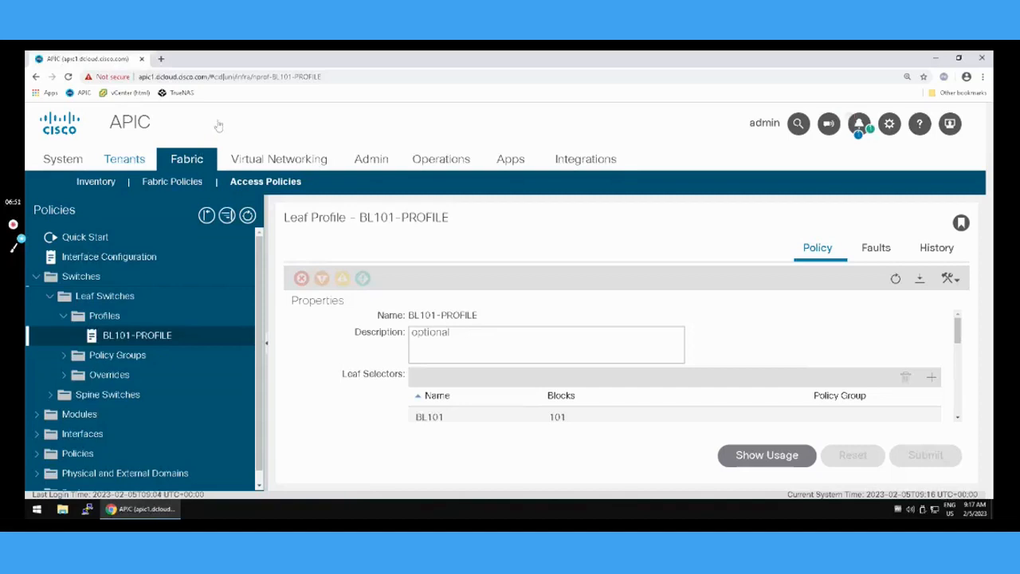
click(62, 161)
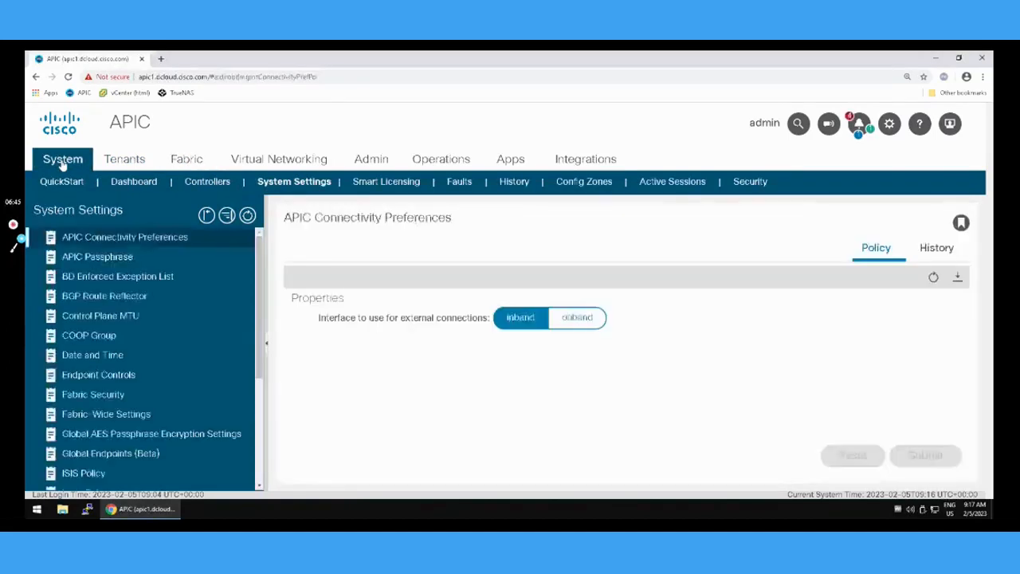
click(92, 297)
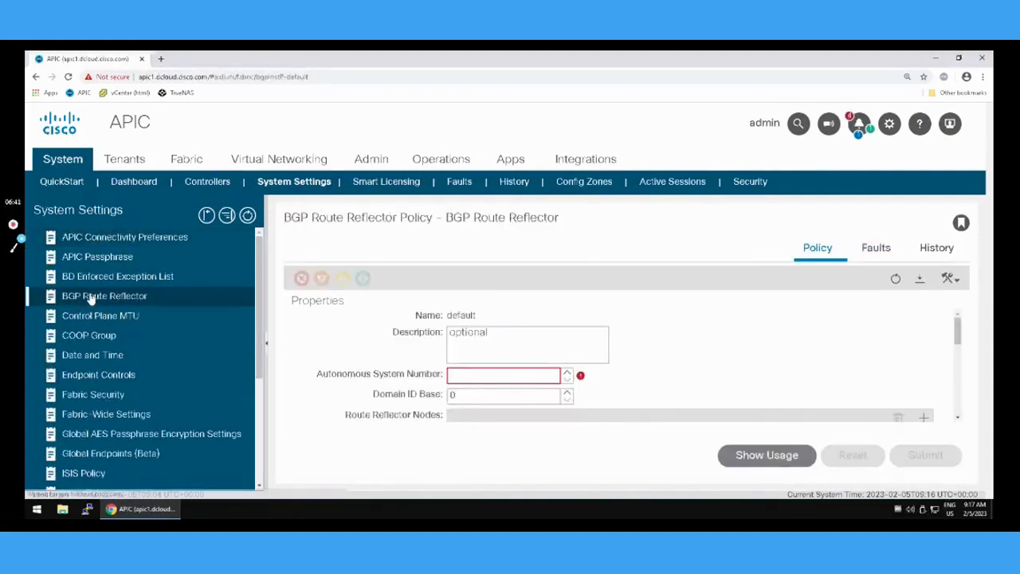
Set the autonomous system number to 100 and create a route reflector node for spine S103.
click(515, 376)
text(100)
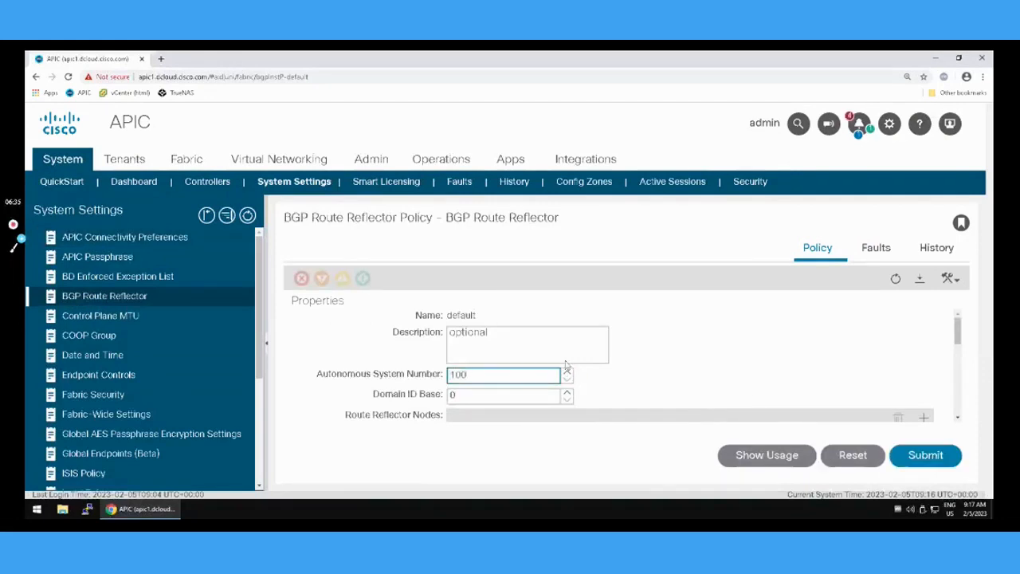
scroll(669, 366, down, 2)
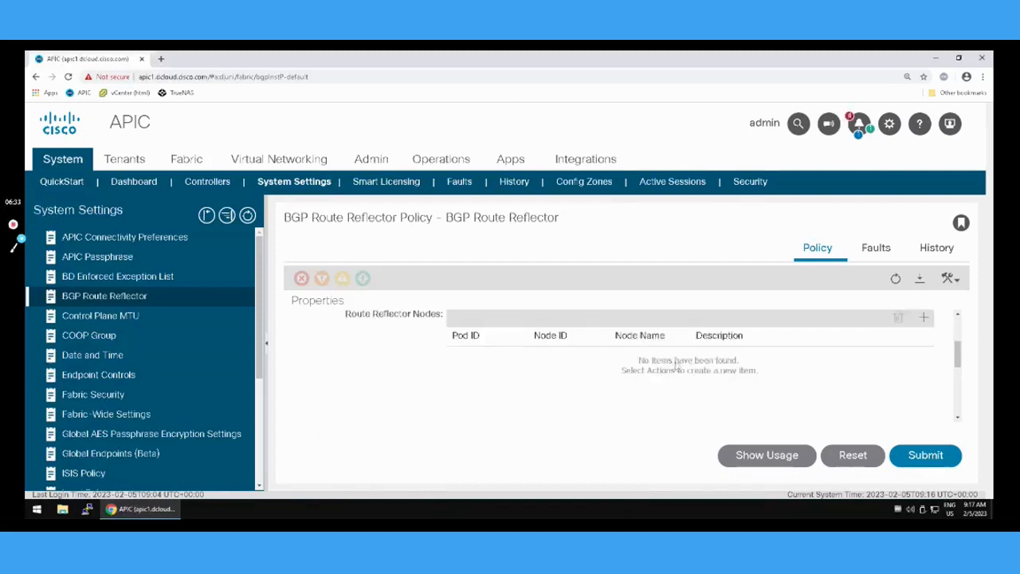
click(923, 319)
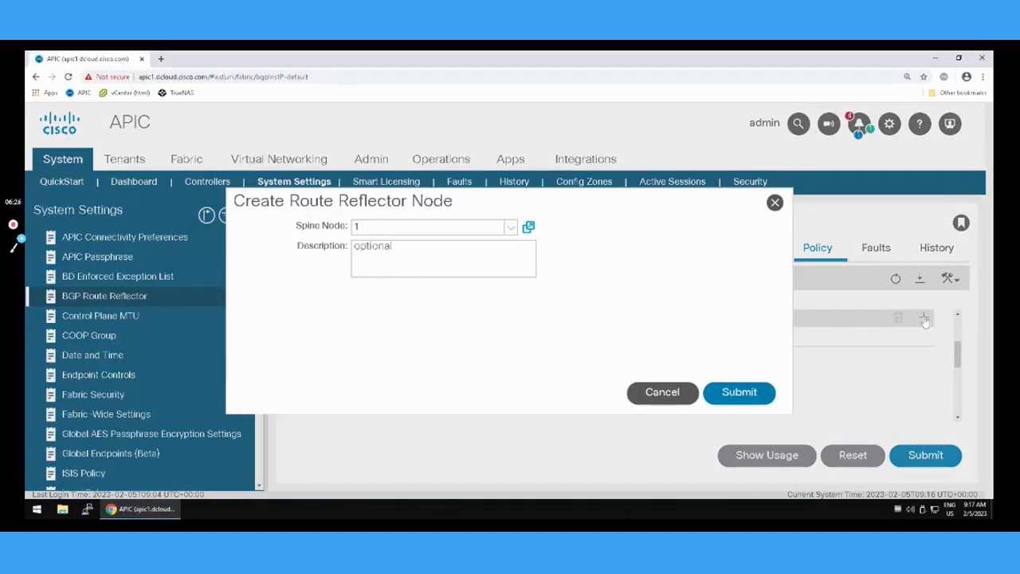
click(511, 228)
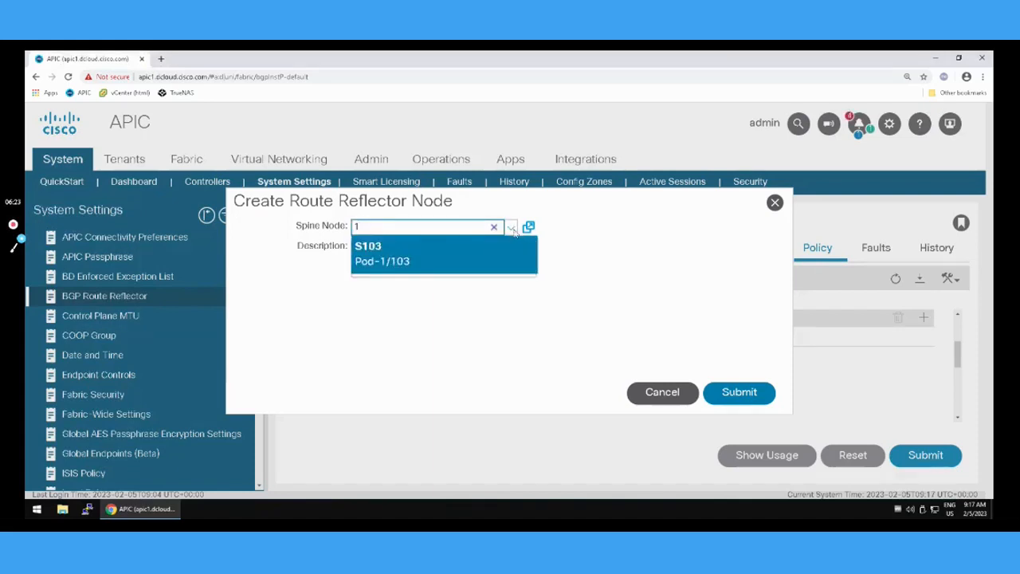
click(431, 265)
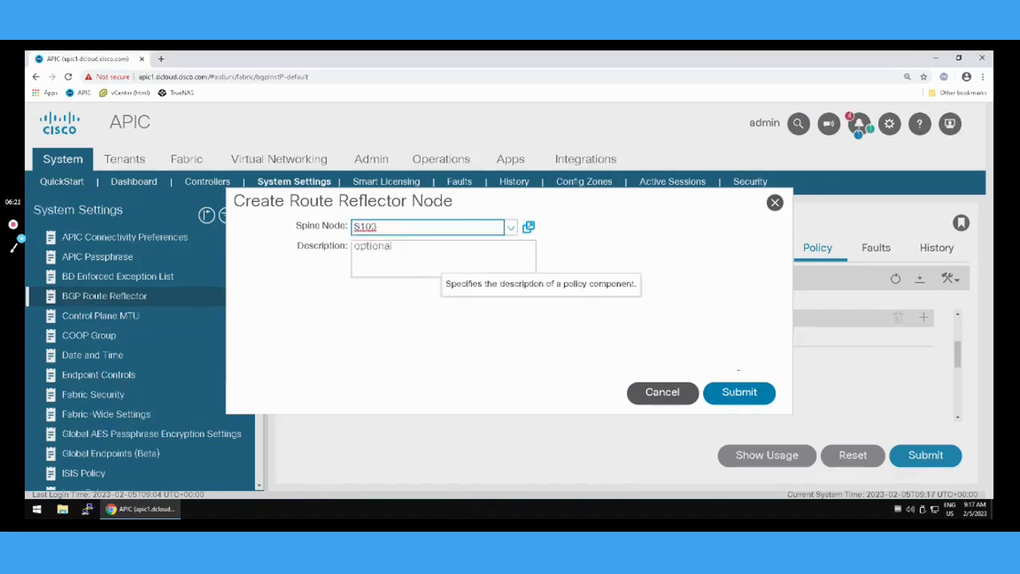
click(738, 392)
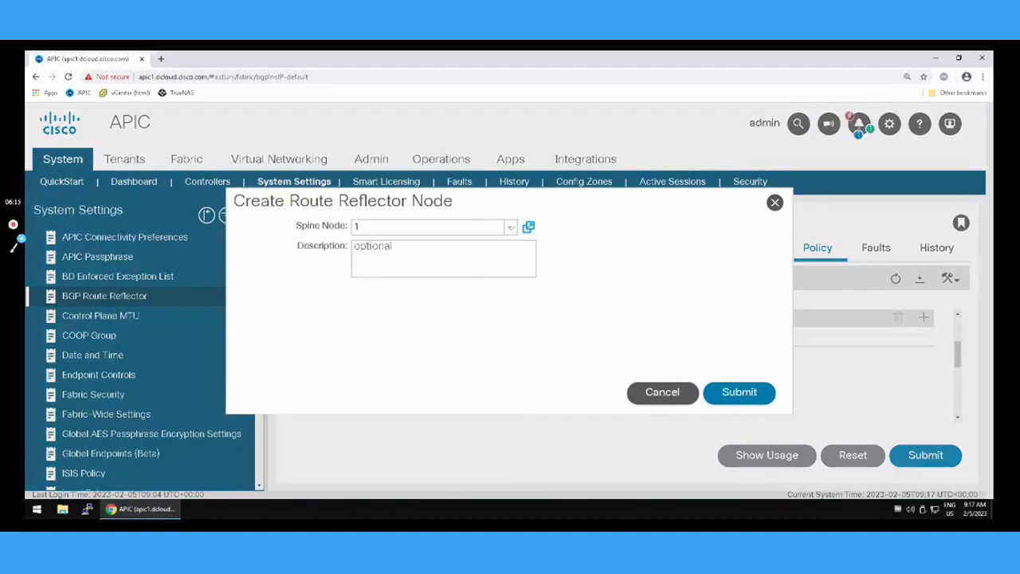
Try to create the route reflector node for spine S103 again, discard the form and refresh the policy.
click(512, 229)
click(458, 253)
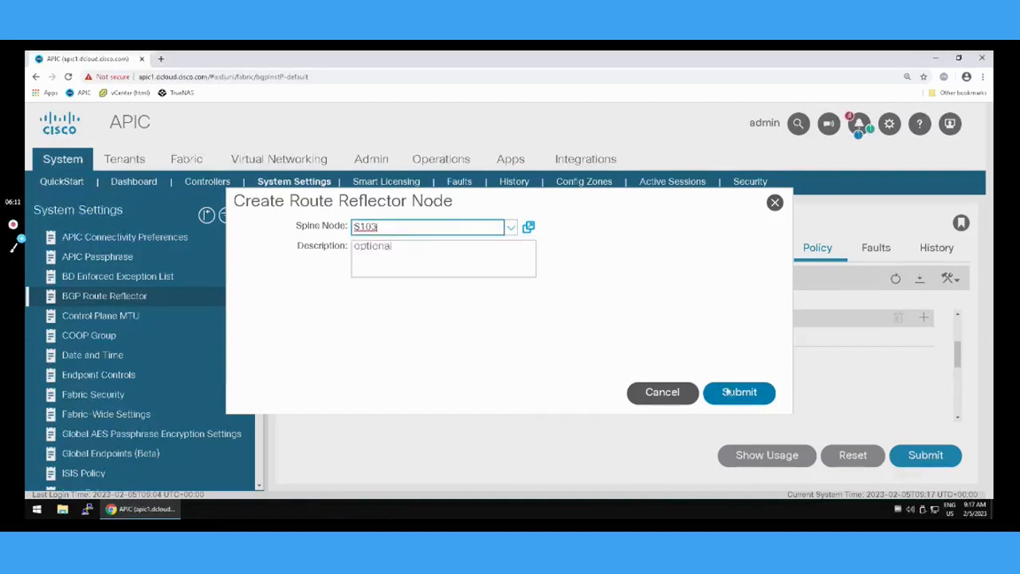
click(725, 392)
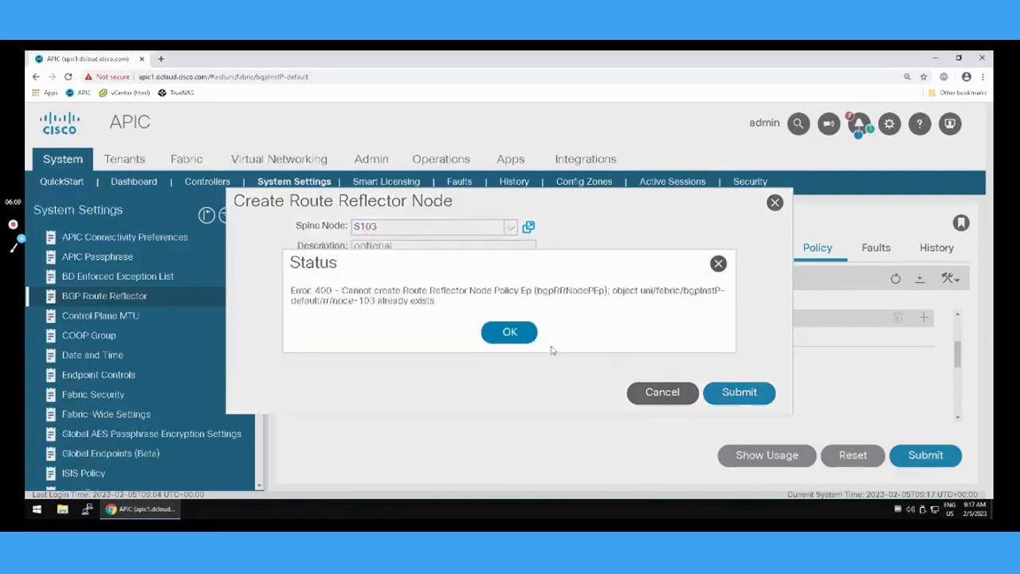
click(510, 332)
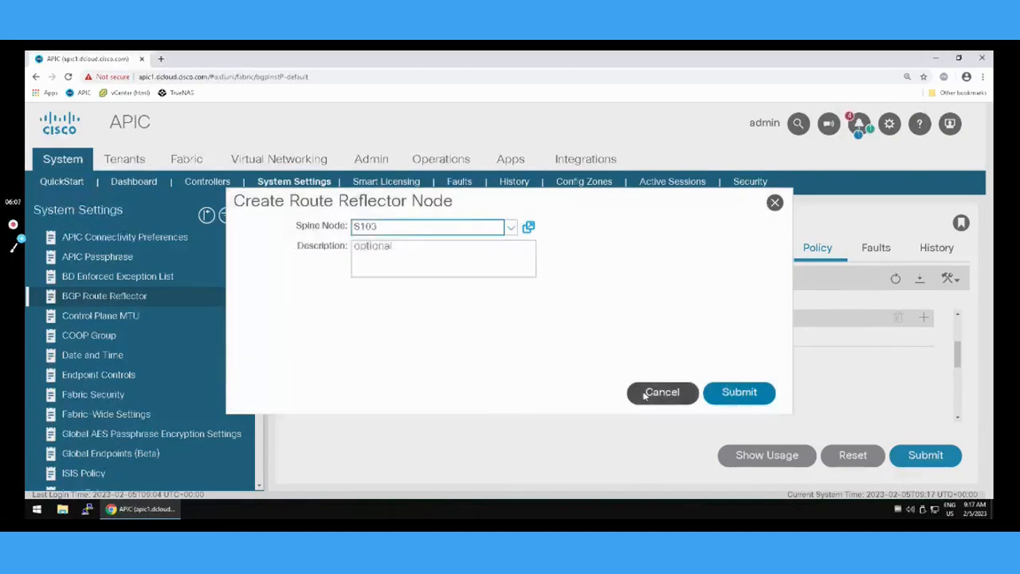
click(648, 392)
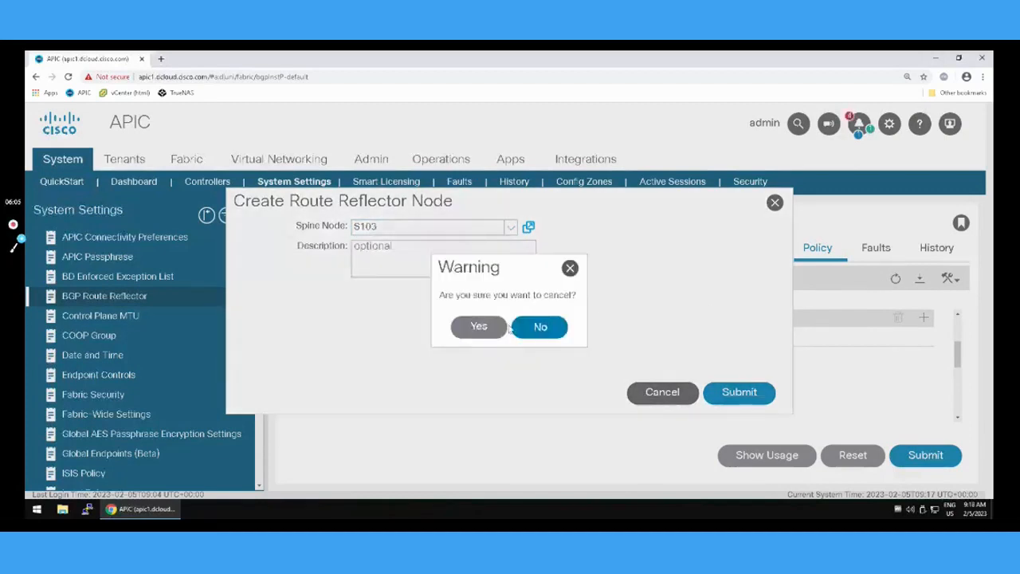
click(480, 327)
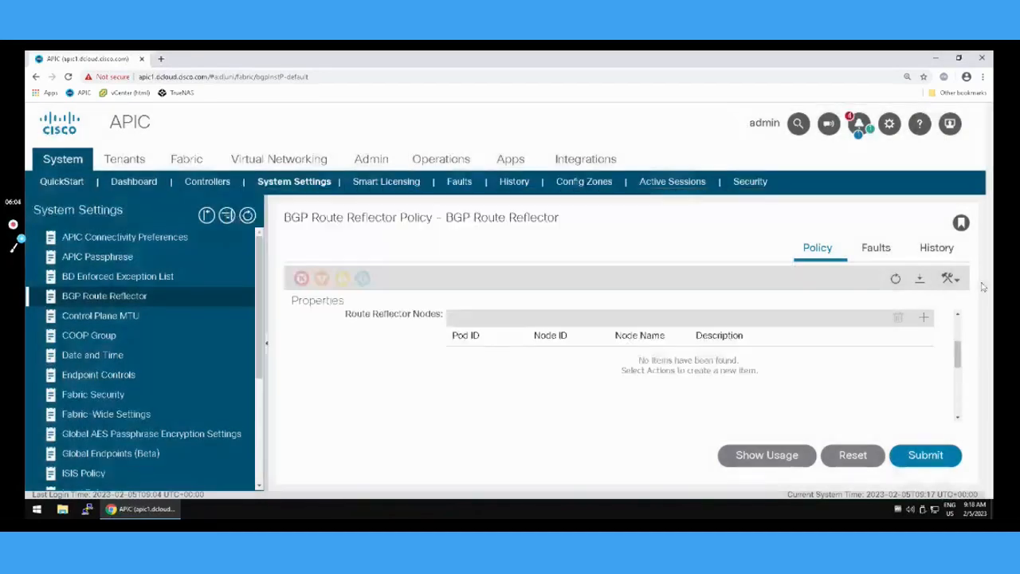
click(896, 278)
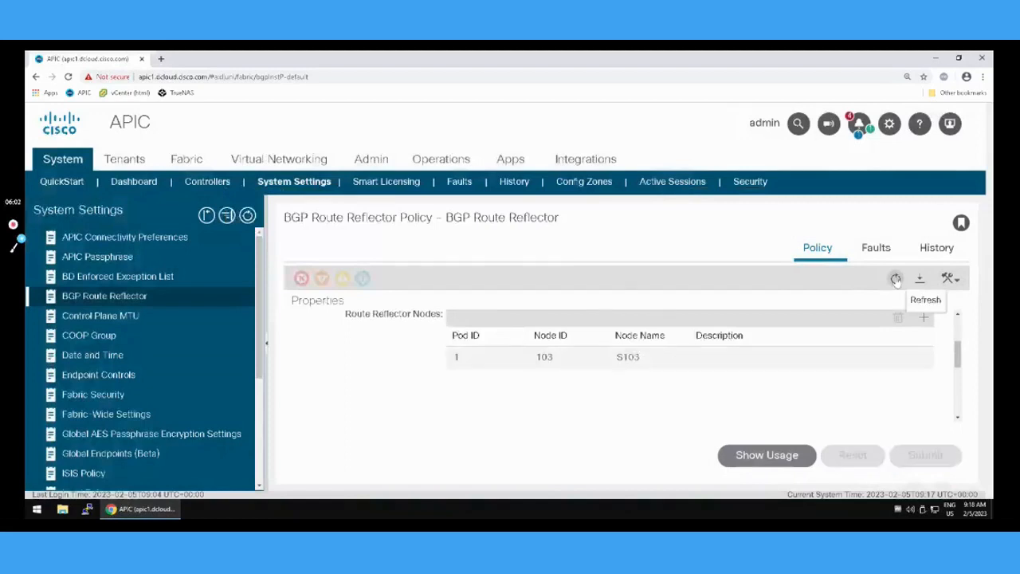
click(923, 319)
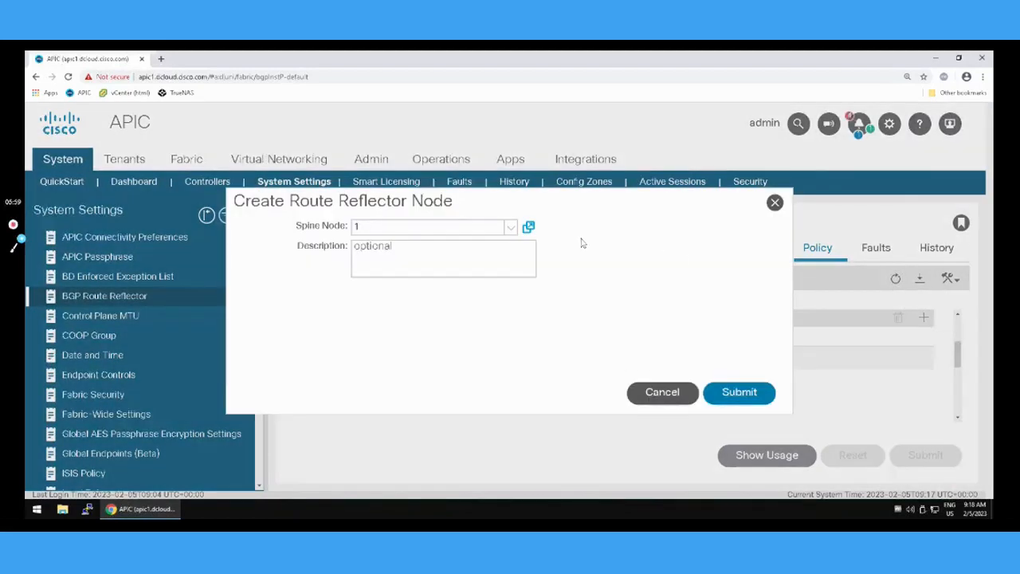
click(510, 229)
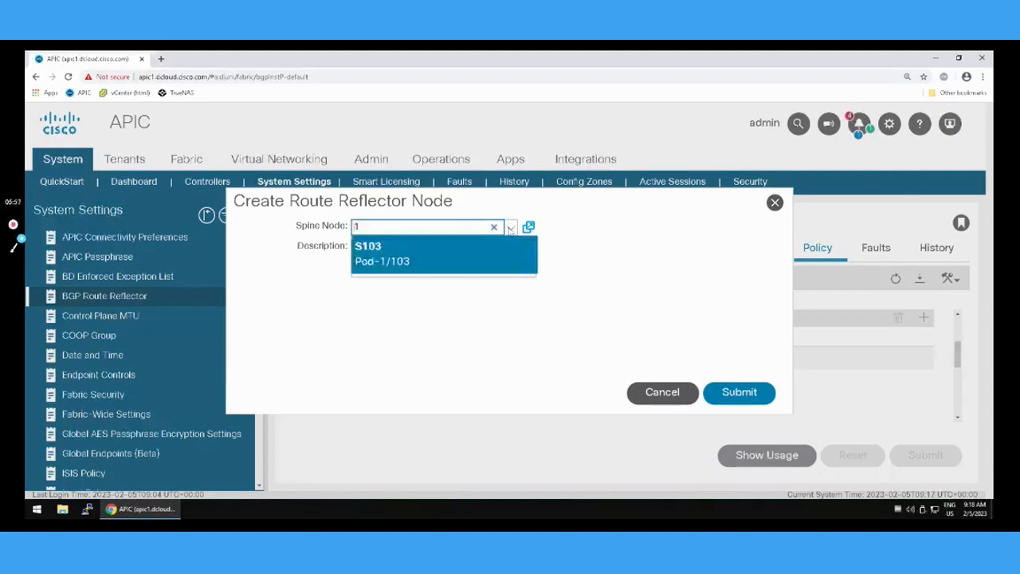
click(582, 252)
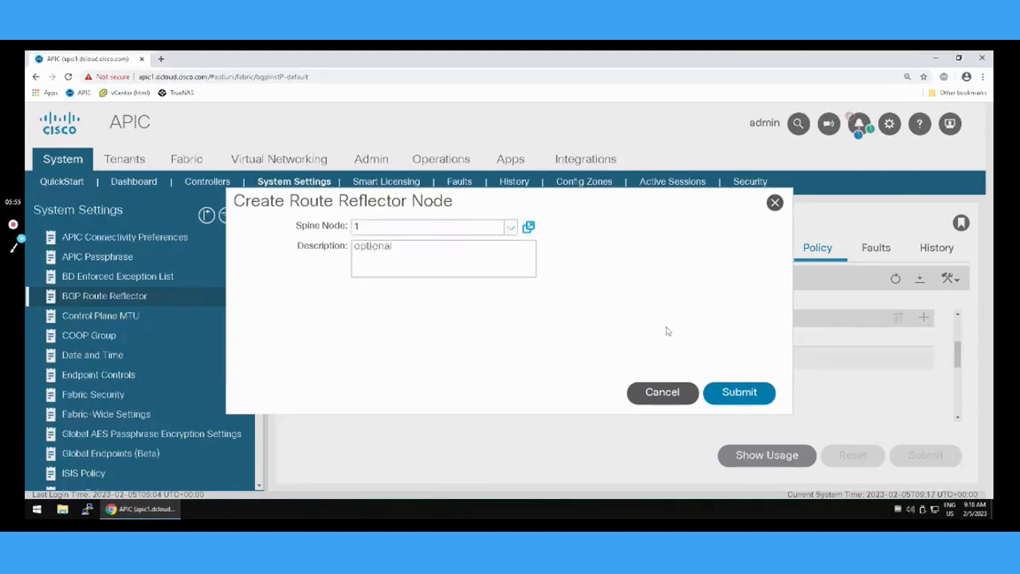
click(662, 392)
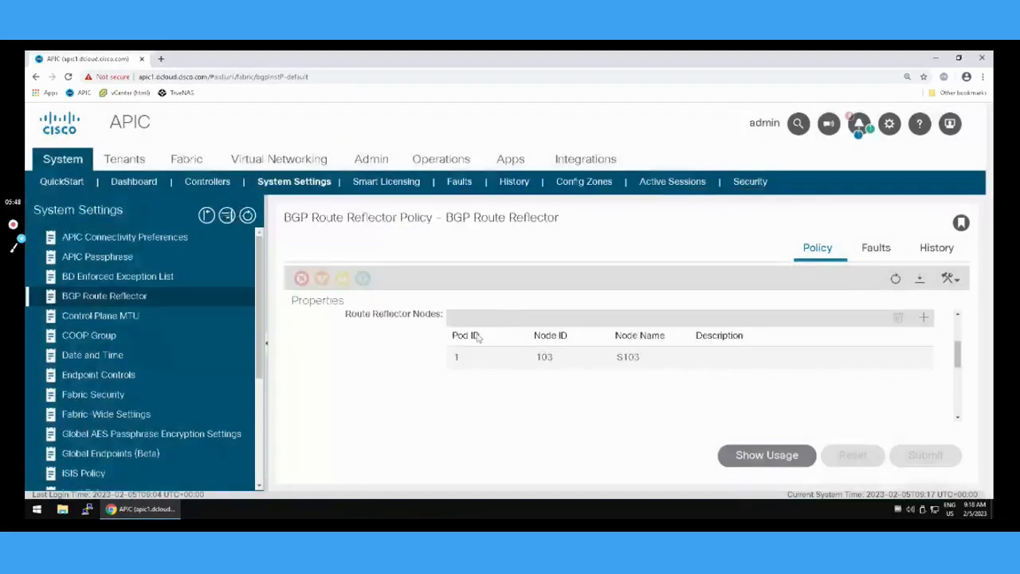
click(478, 328)
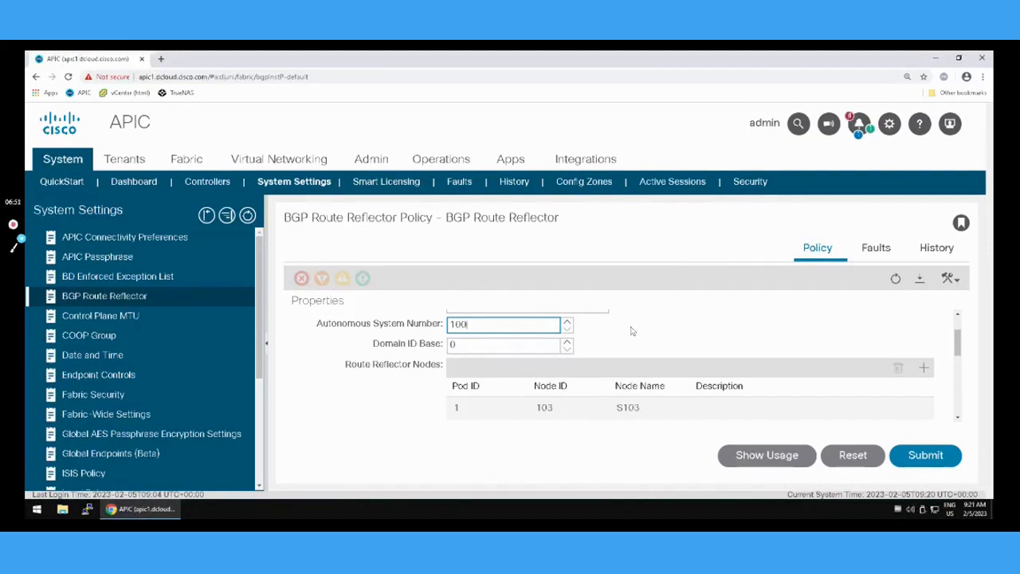
Submit the BGP Route Reflector policy with autonomous system number 100 and confirm the policy changes.
scroll(708, 361, up, 1)
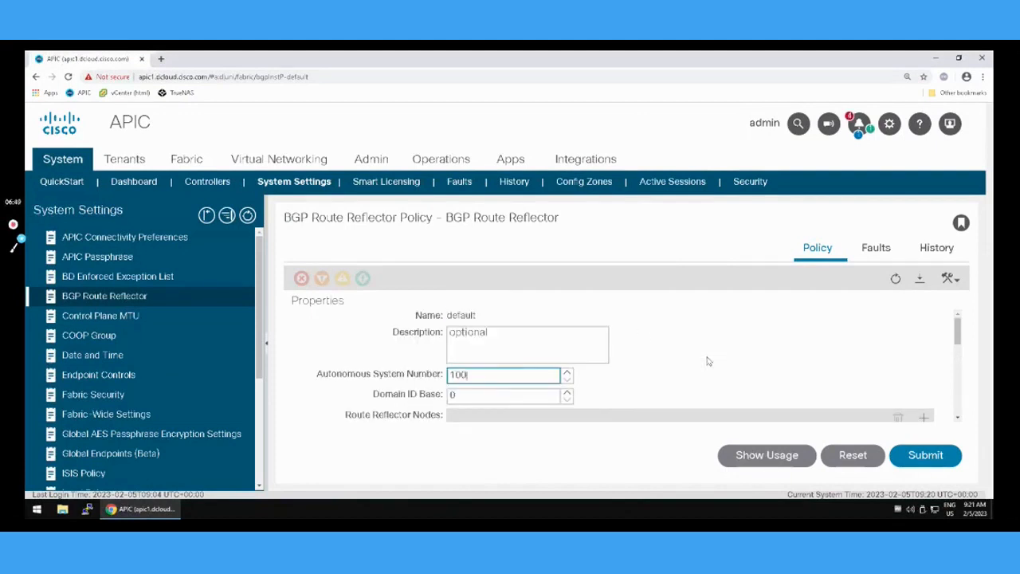
scroll(709, 361, down, 1)
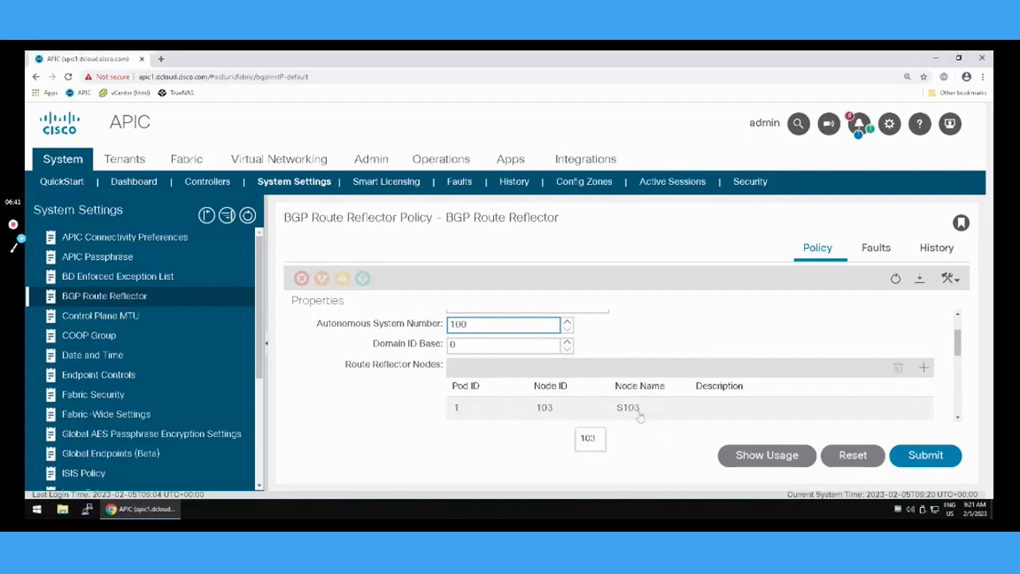
click(912, 461)
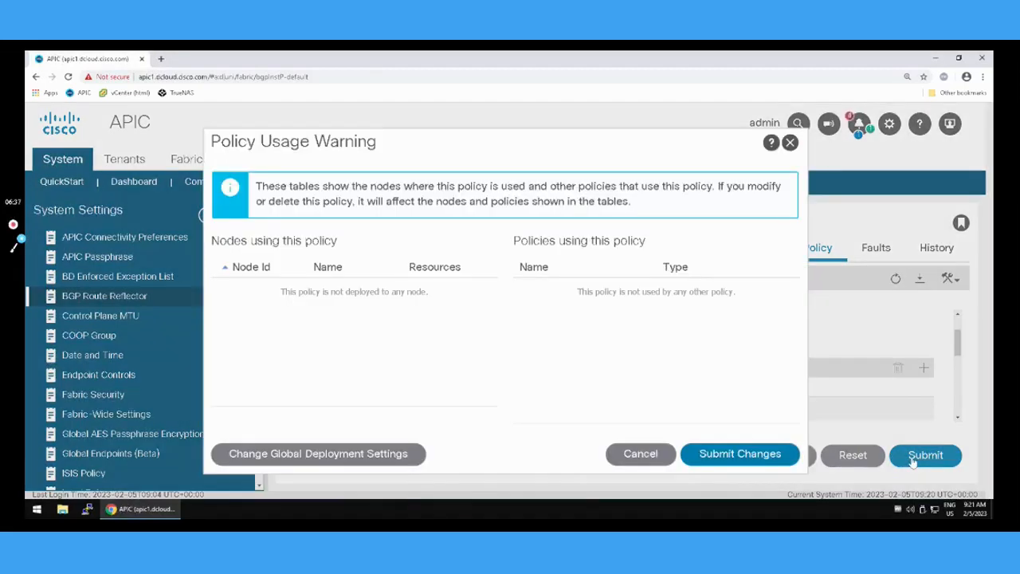
click(769, 452)
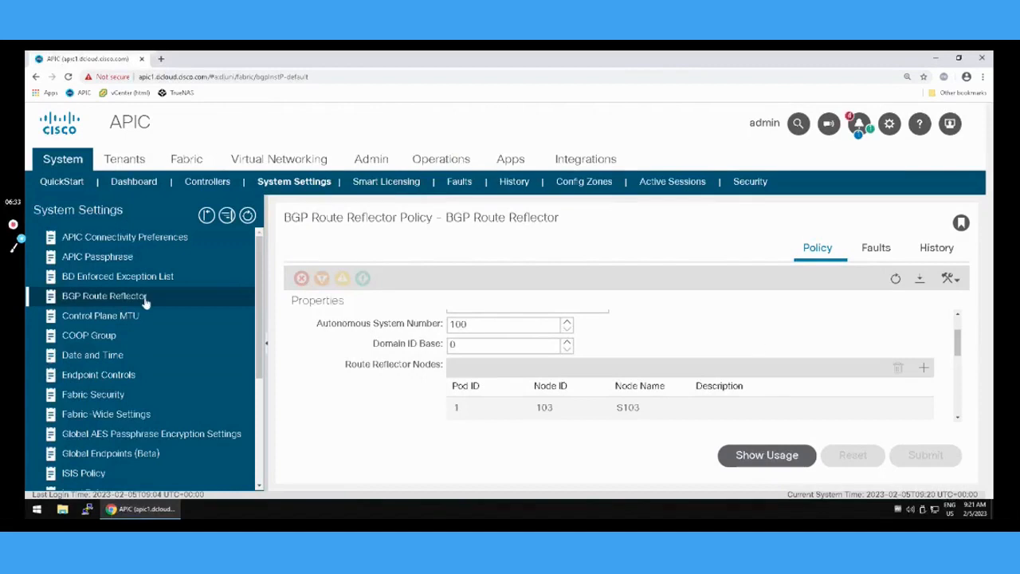
Reopen the BGP Route Reflector policy and check its autonomous system number and route reflector nodes.
click(82, 278)
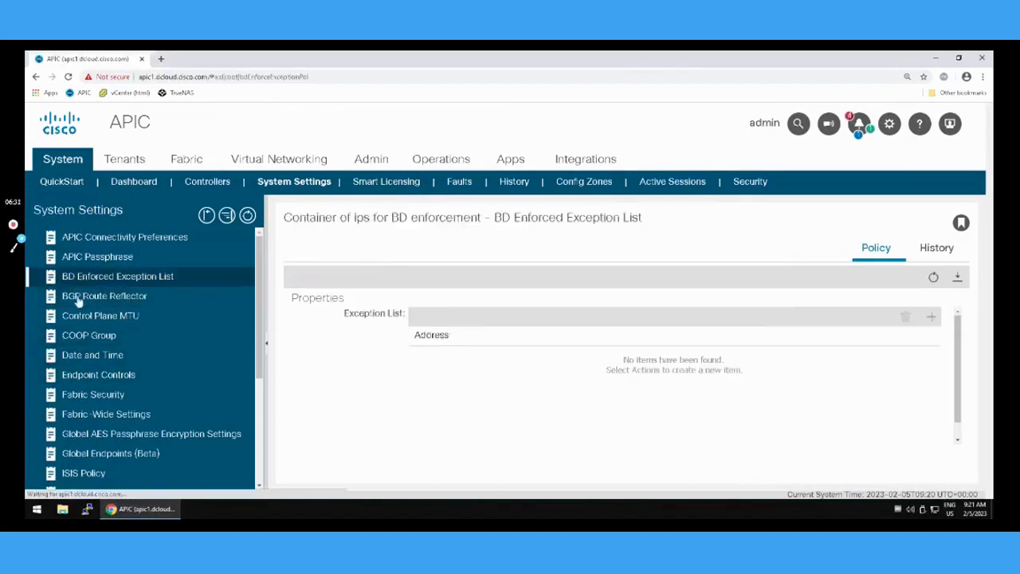
click(112, 301)
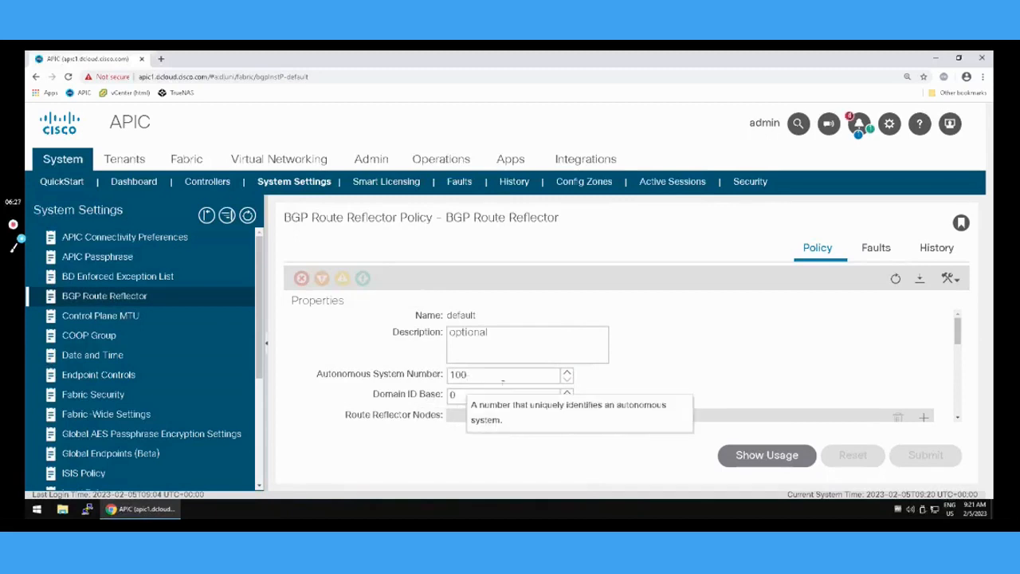
click(957, 419)
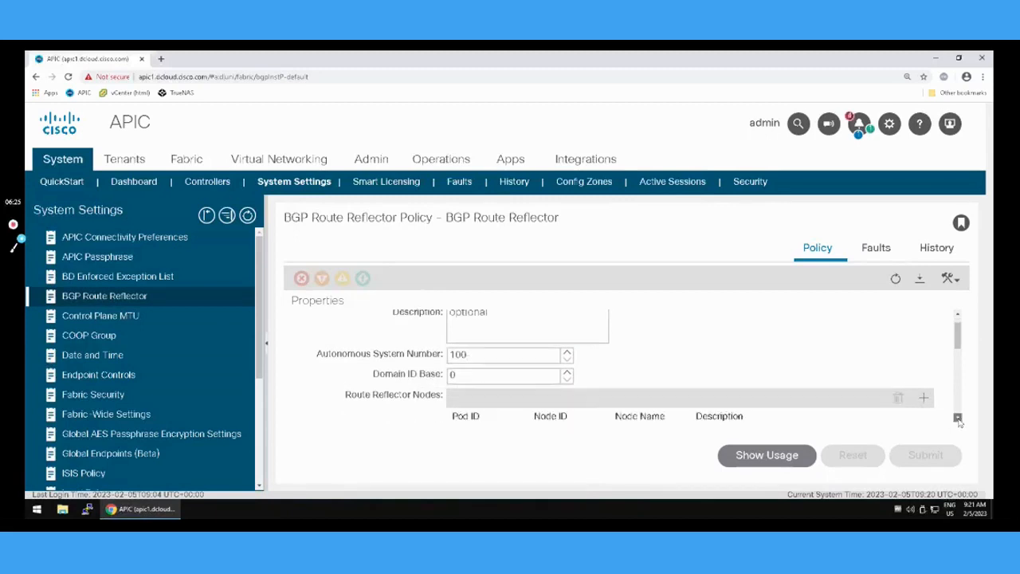
scroll(959, 422, down, 1)
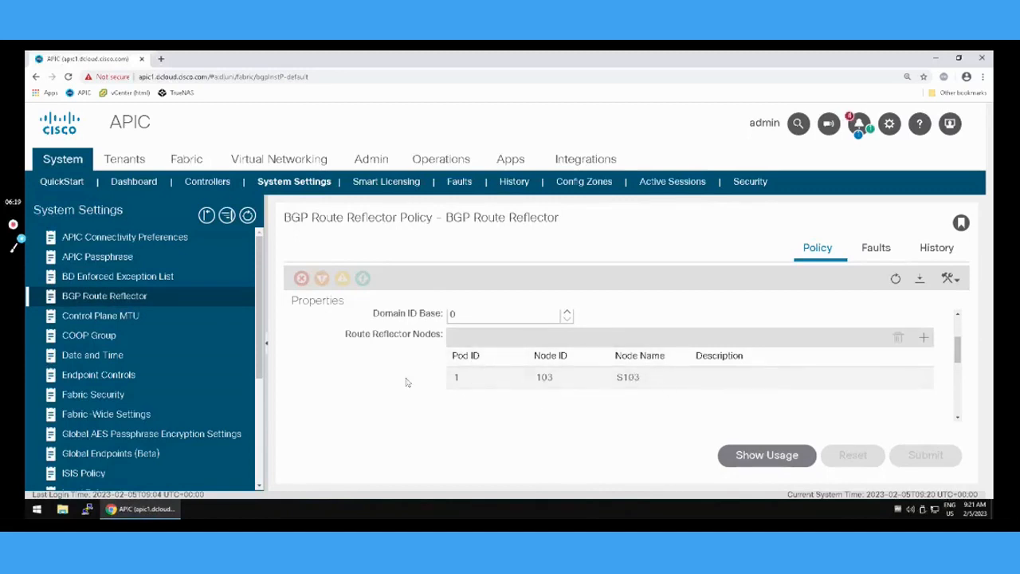
Create a new tenant named TEST_tenant, leaving the optional VRF name empty and navigating to the tenant on submit.
click(136, 163)
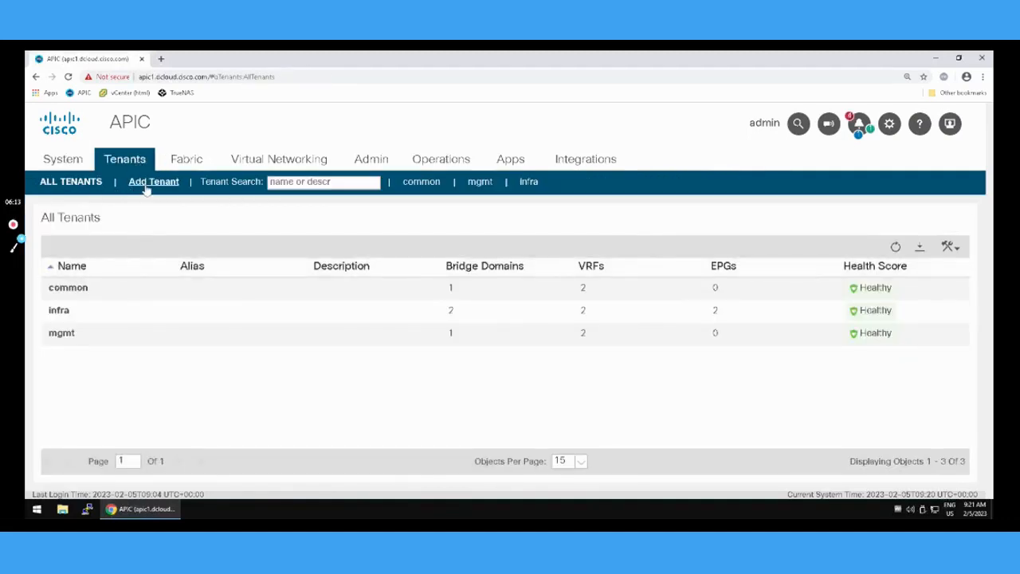
click(146, 187)
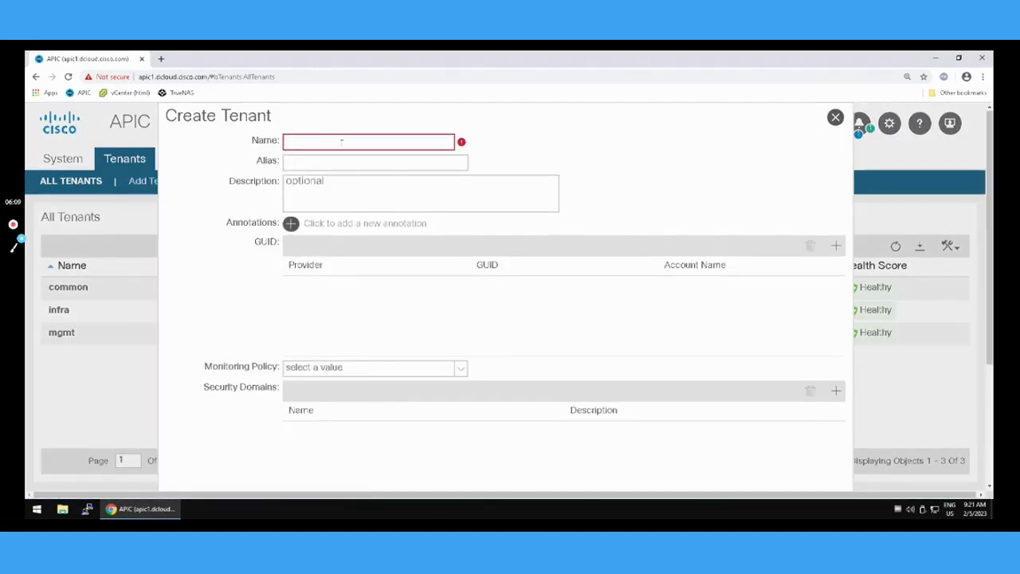
text(TEST_te)
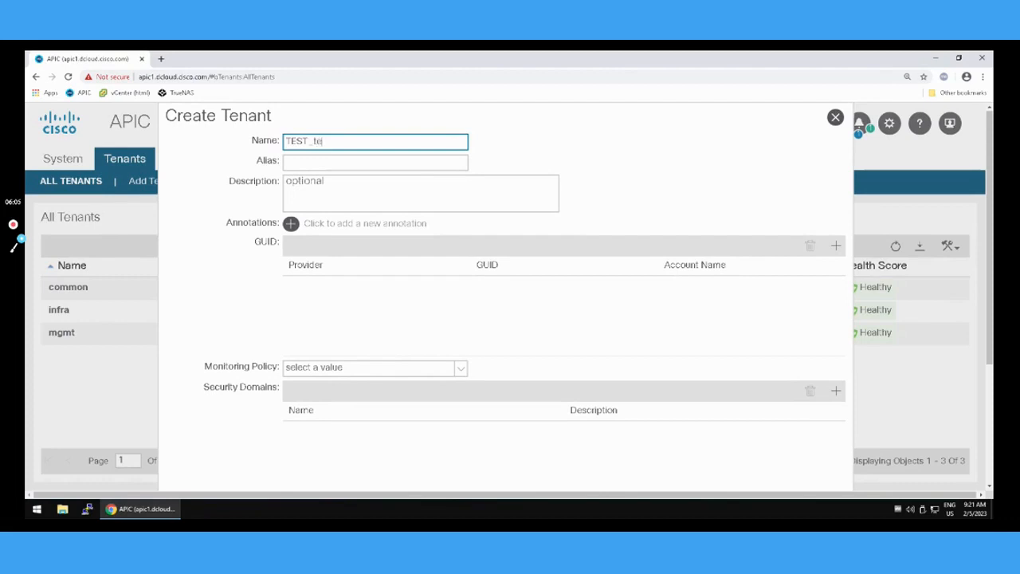
text(nant)
scroll(617, 328, down, 3)
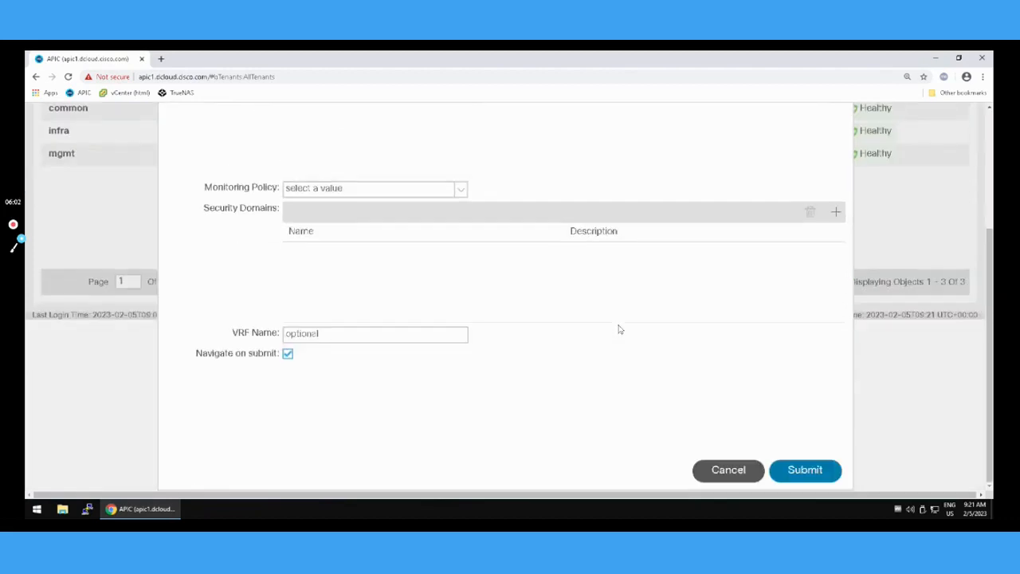
click(791, 478)
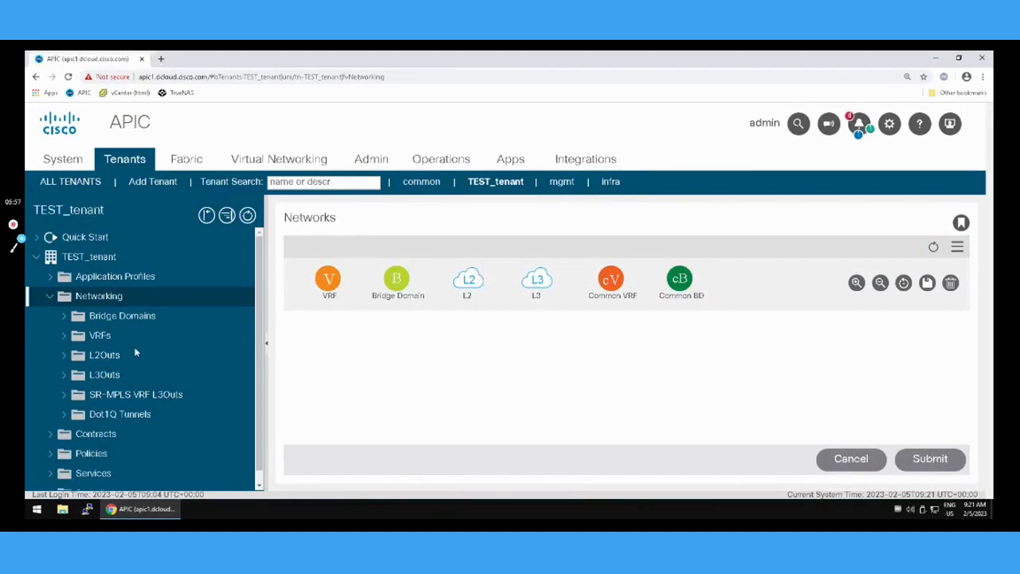
Start creating a new L3Out in the networking section of TEST_tenant.
click(37, 257)
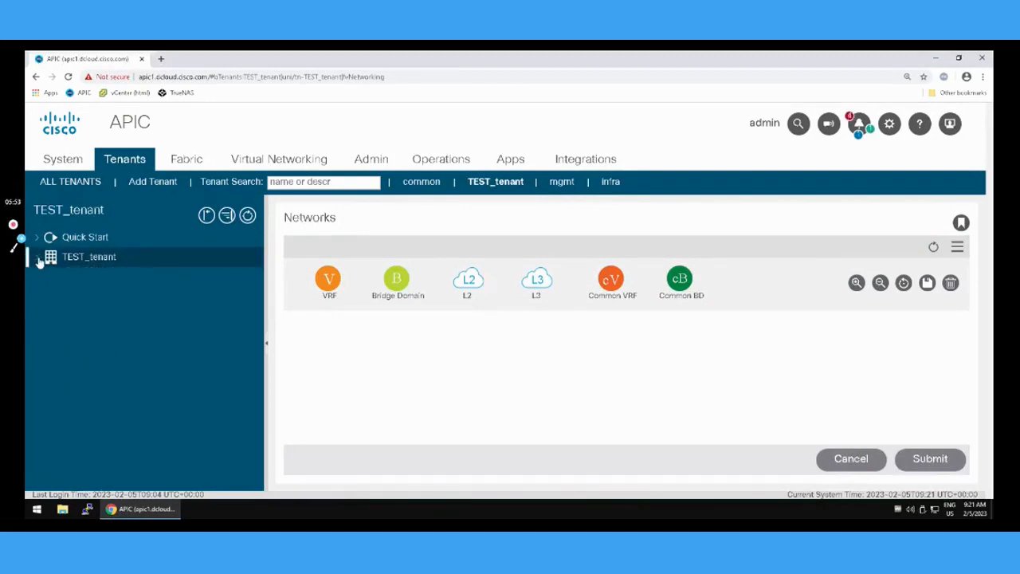
click(52, 263)
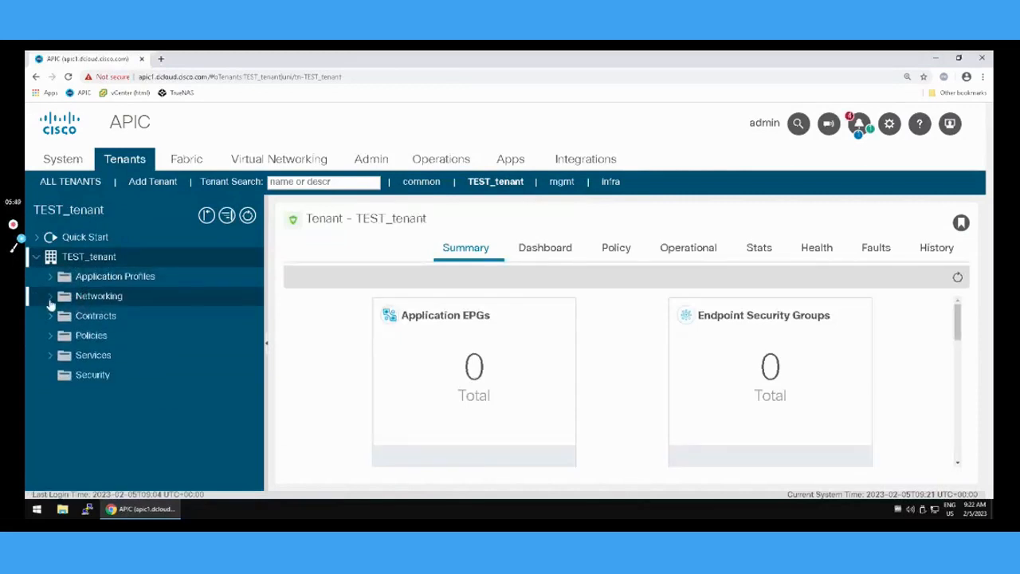
click(50, 298)
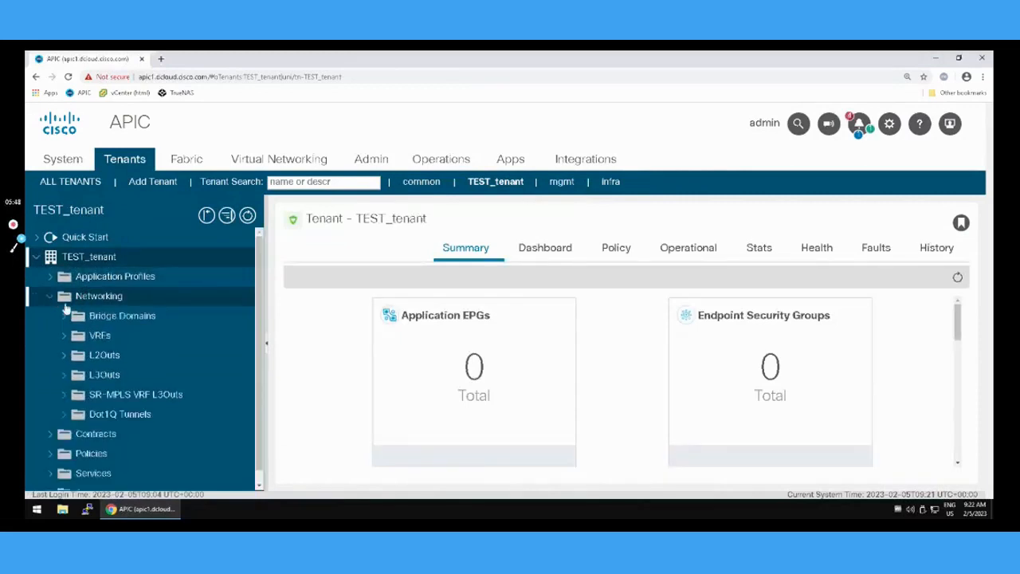
click(64, 382)
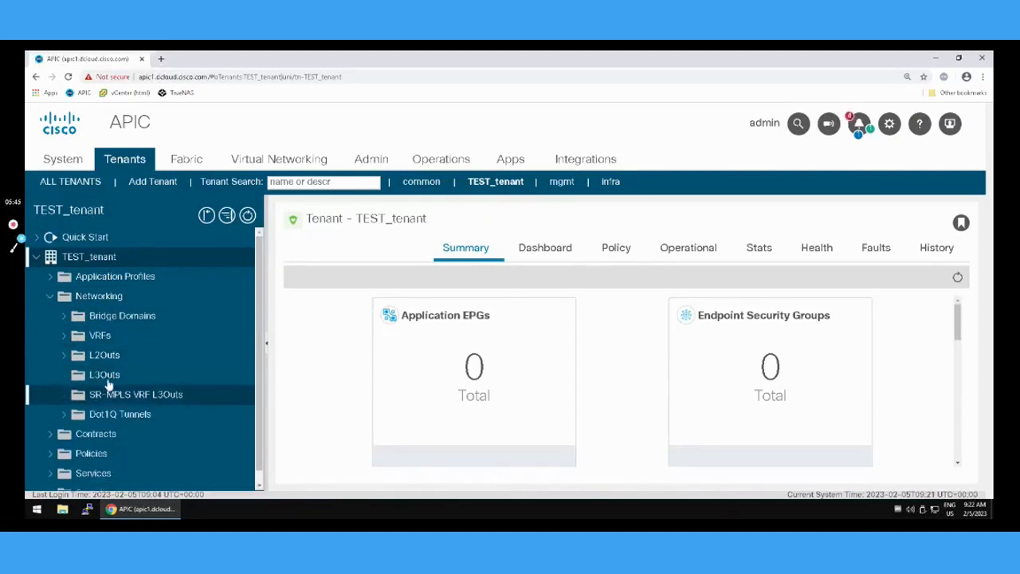
right_click(98, 373)
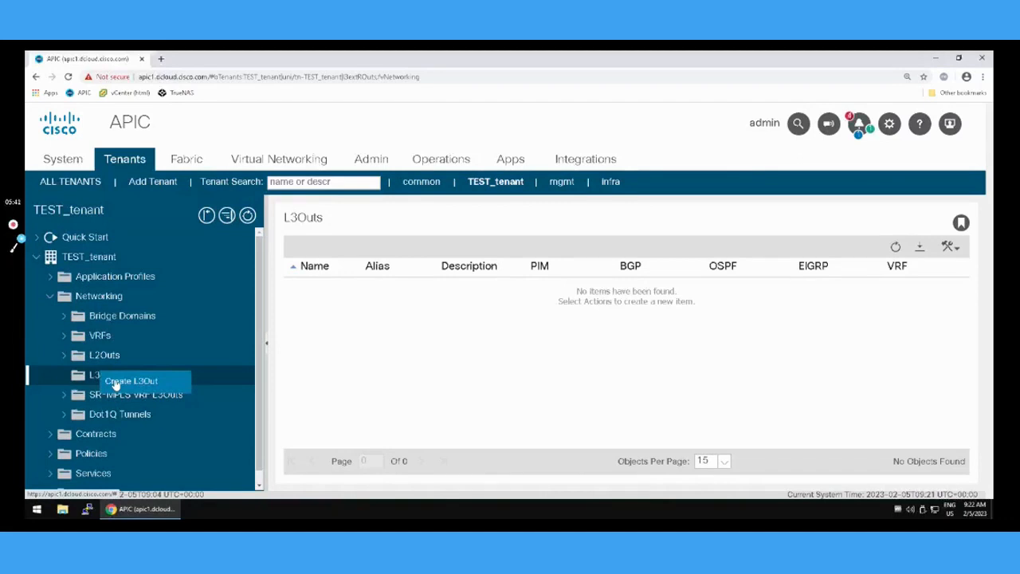
click(116, 382)
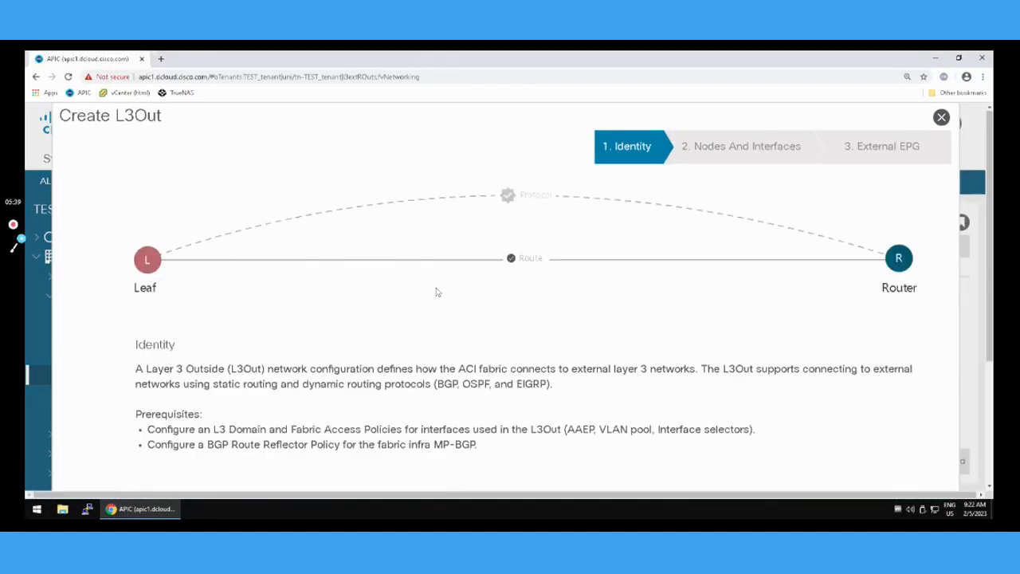
Name the new L3Out BL-MPLS-L3out.
scroll(436, 292, down, 2)
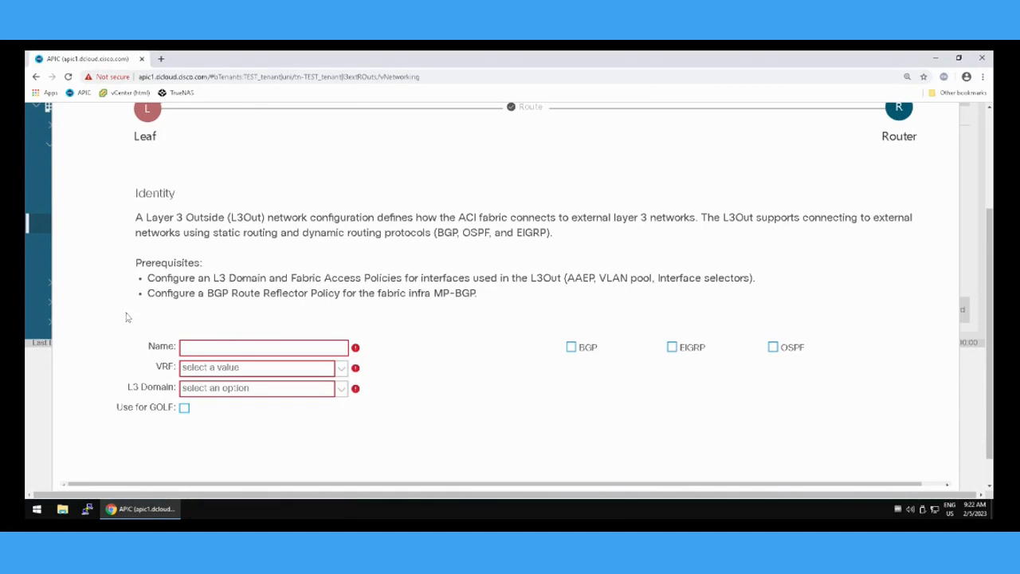
click(199, 347)
text(BL-MPLS-CMN)
key(BackSpace)
key(BackSpace)
key(BackSpace)
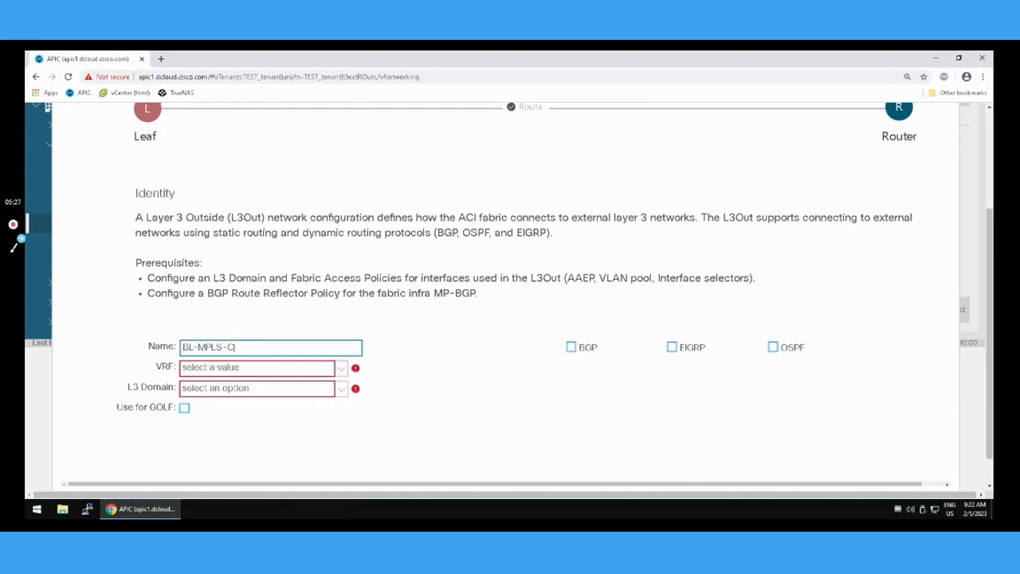
text(T)
key(BackSpace)
text(L3out)
mouse_move(249, 348)
Assign the default VRF from common and L3 domain RDOM-MPLS, enable BGP, and continue to the nodes and interfaces settings.
click(343, 374)
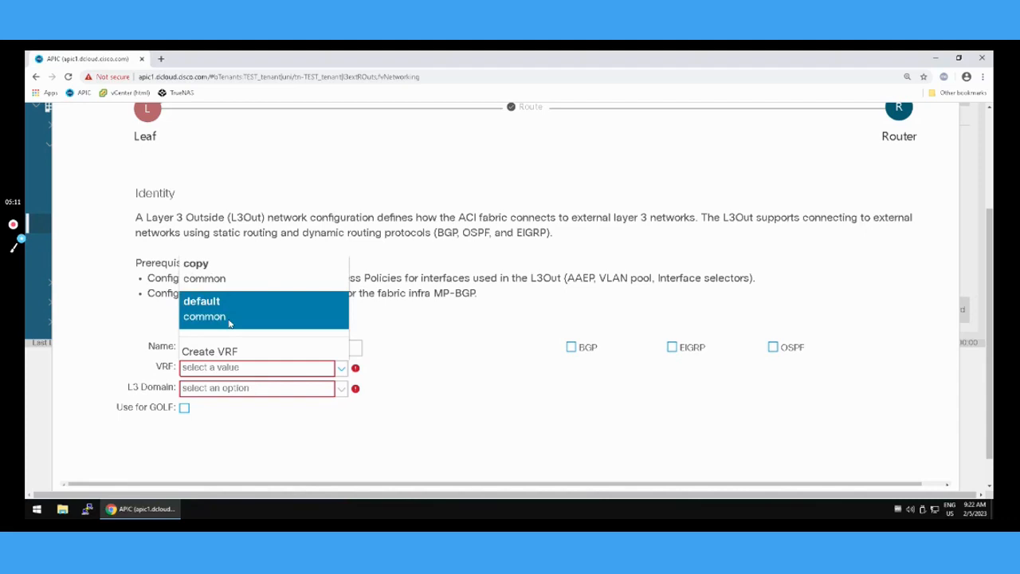
click(229, 323)
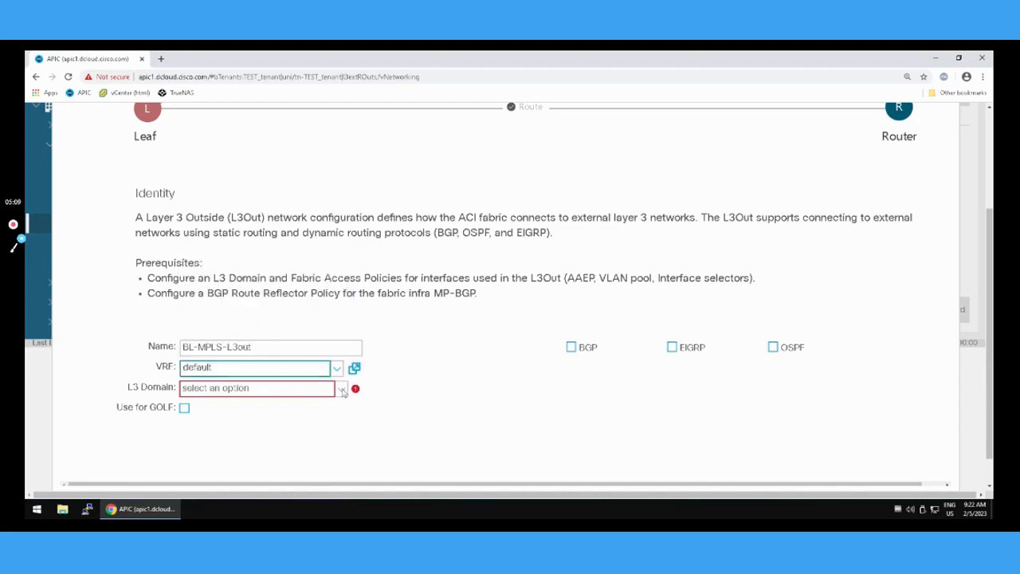
click(343, 390)
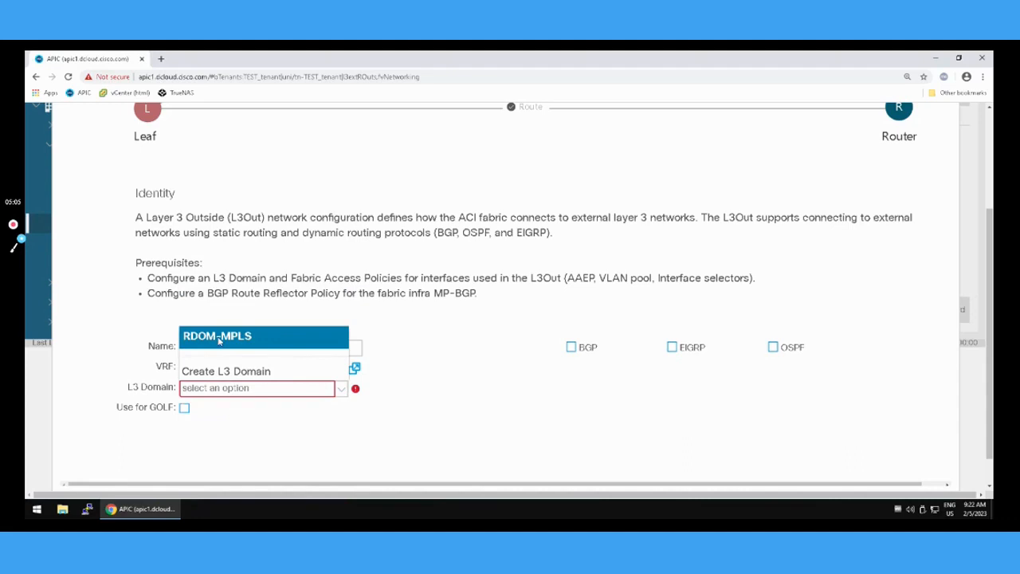
click(231, 335)
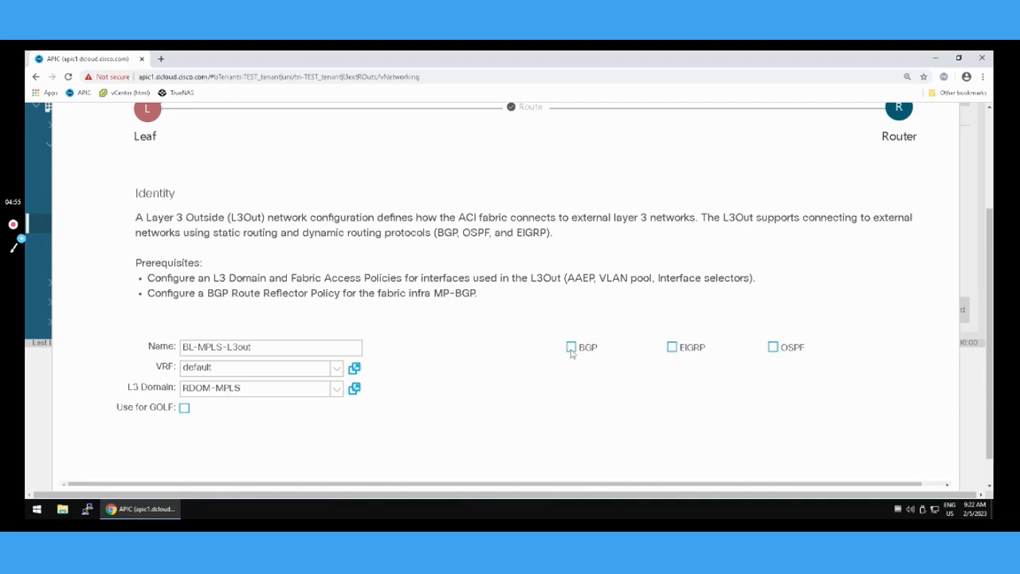
click(571, 347)
scroll(616, 400, down, 1)
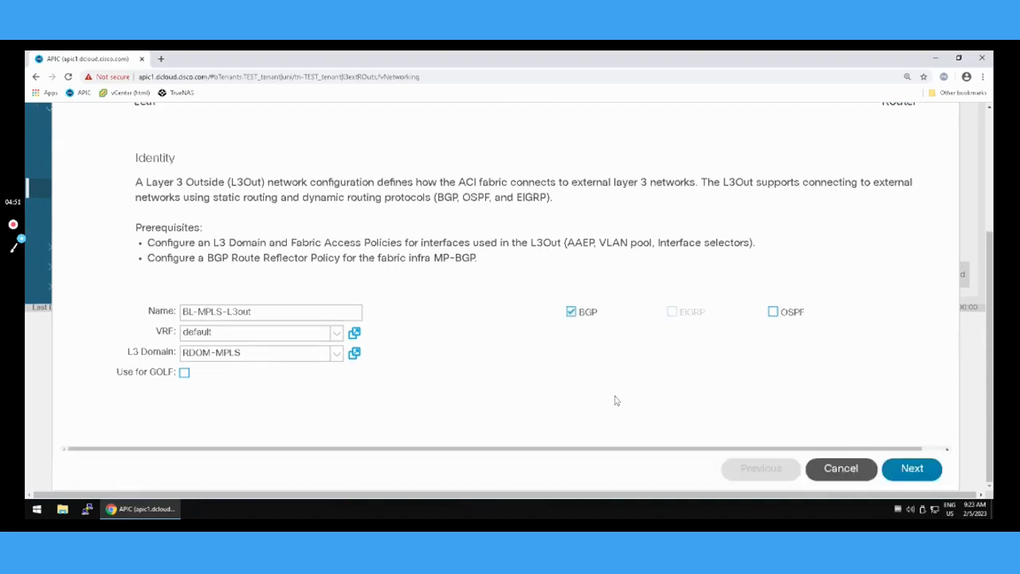
click(912, 468)
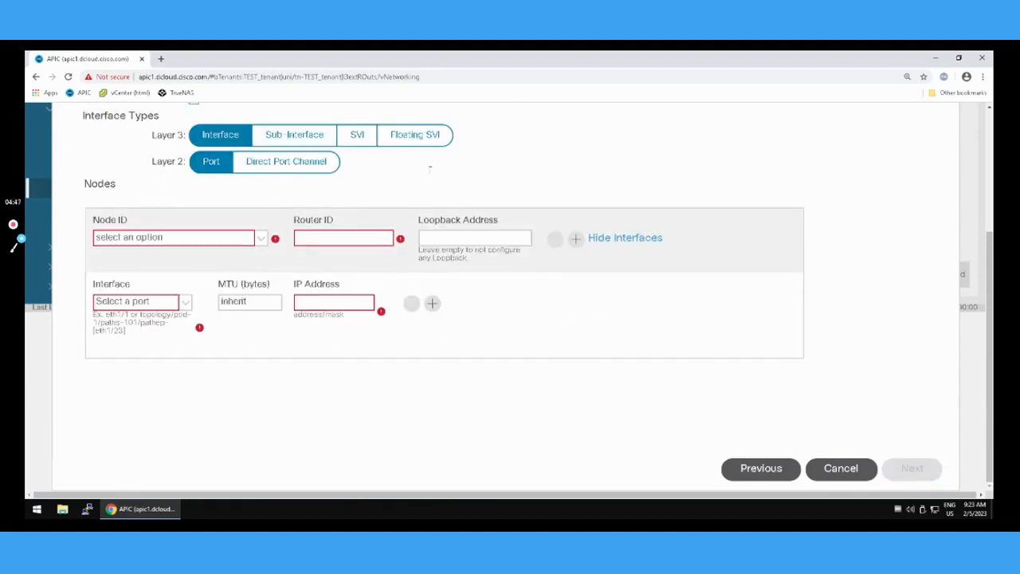
Replace the default node profile name with BL-101-NP and set the interface types to Sub-Interface and Direct Port Channel.
scroll(431, 169, up, 1)
scroll(231, 159, up, 1)
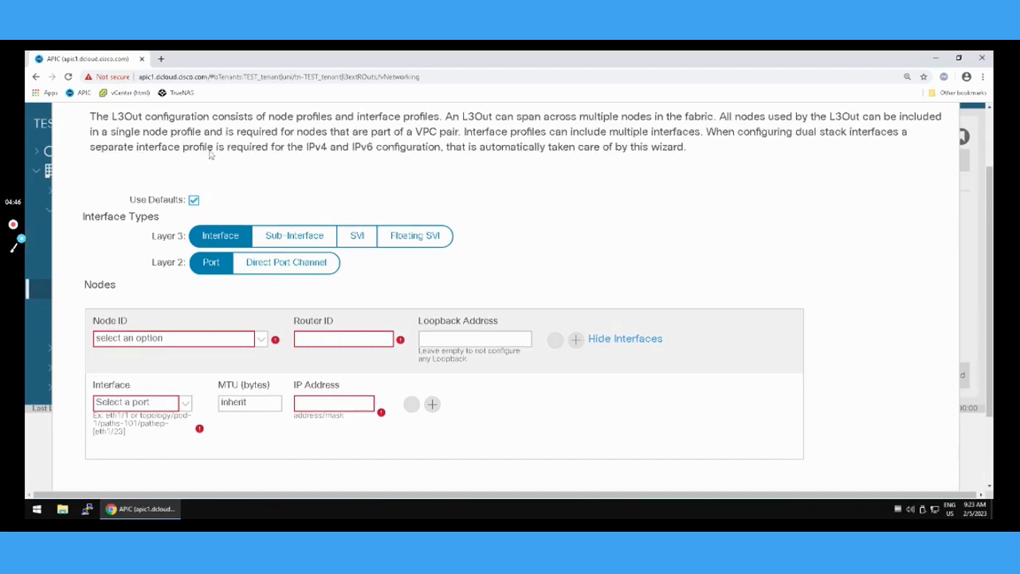
click(193, 201)
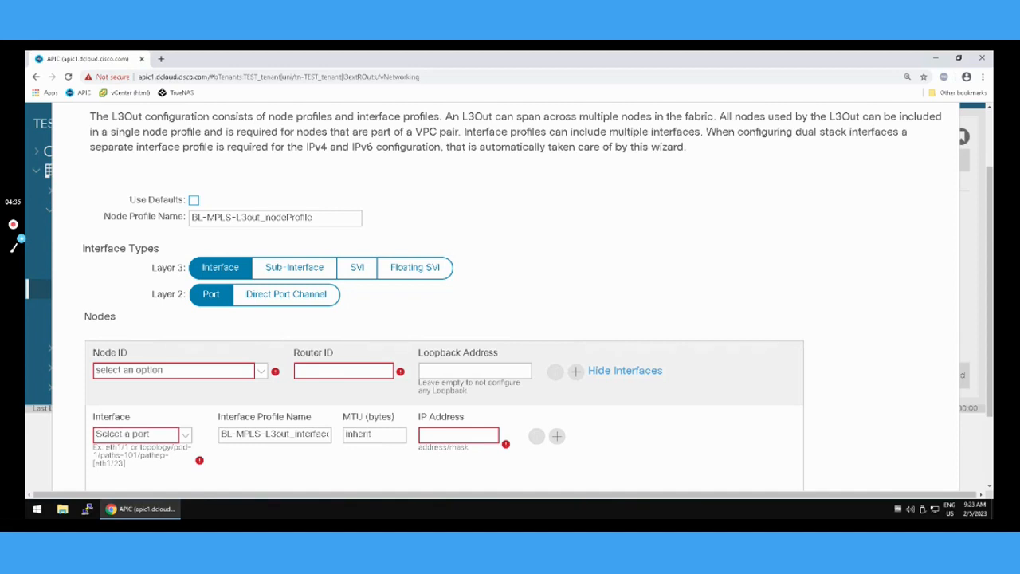
triple_click(228, 219)
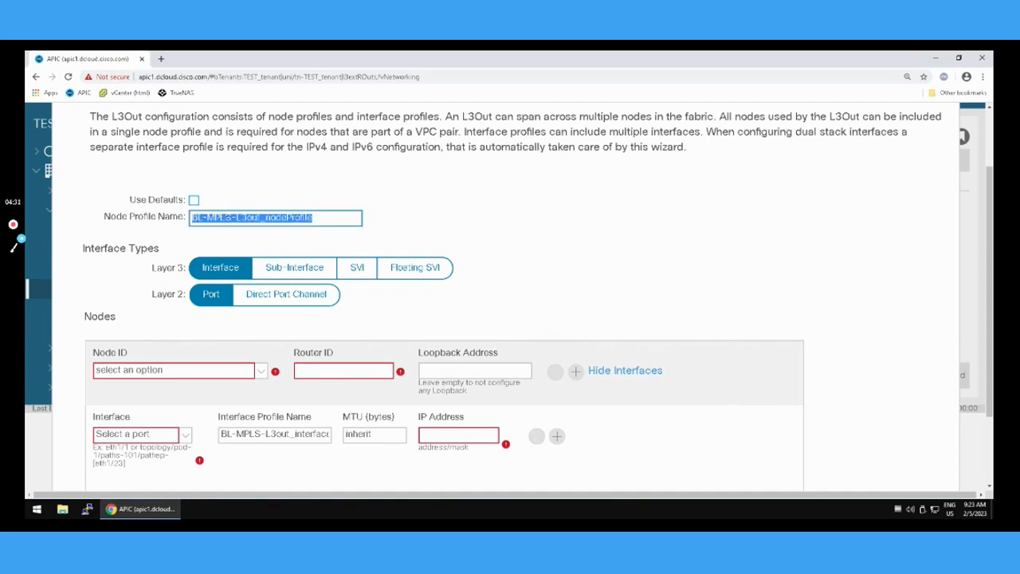
text(BL-101-NP)
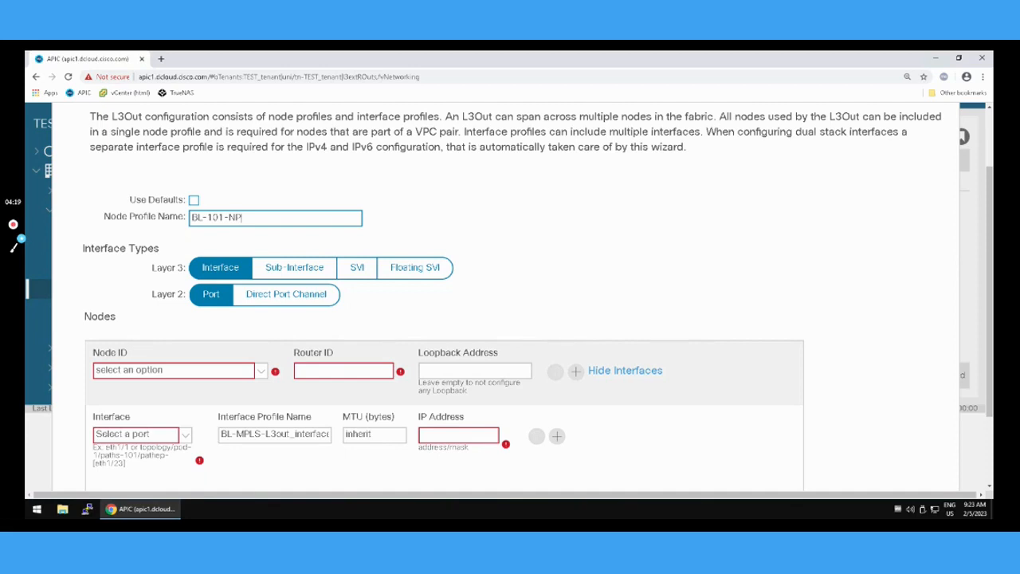
click(280, 272)
click(281, 298)
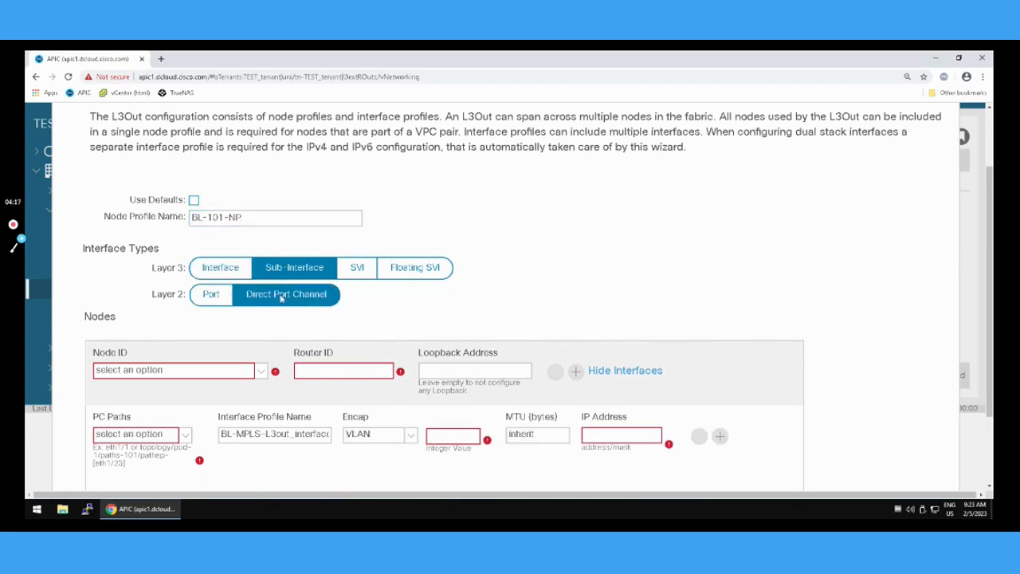
Select node L101 (Node-101) for the L3Out and set its router ID to 1.1.1.1.
click(261, 373)
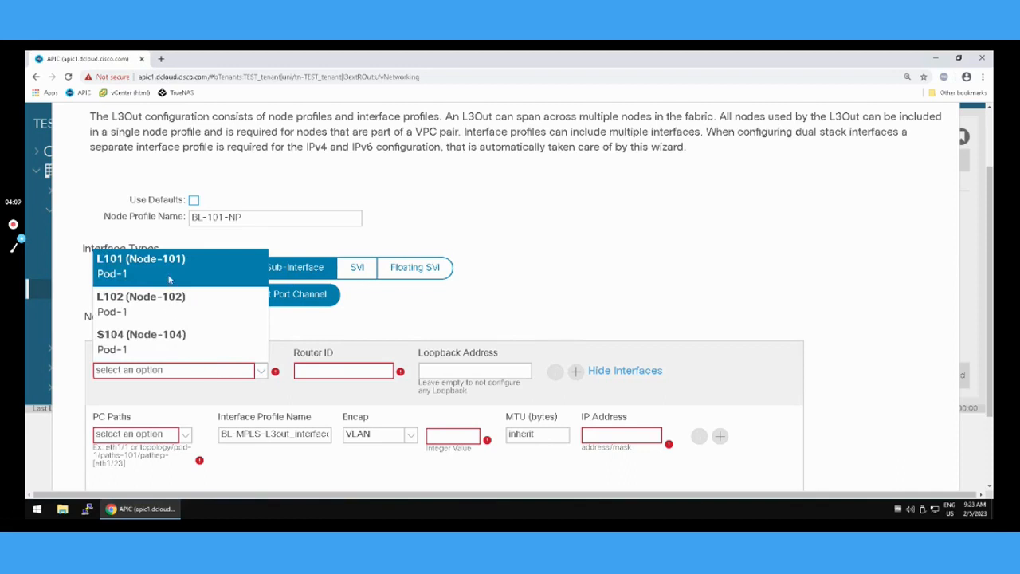
click(166, 273)
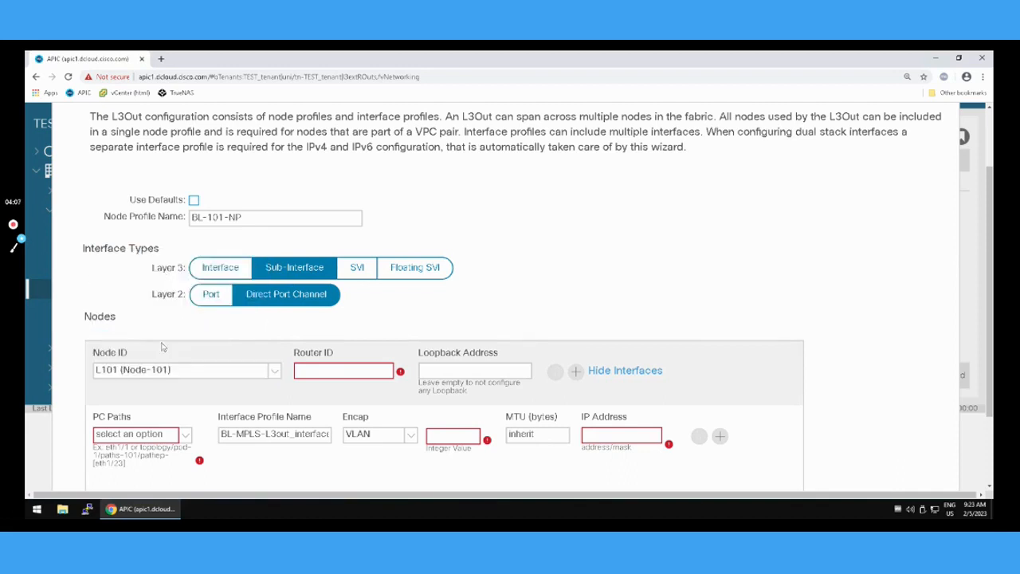
click(332, 372)
text(1.1.1.1)
Select port channel path IPG-PC-BL-MPLS and name its interface profile BL-101-IPv4-IP.
click(185, 437)
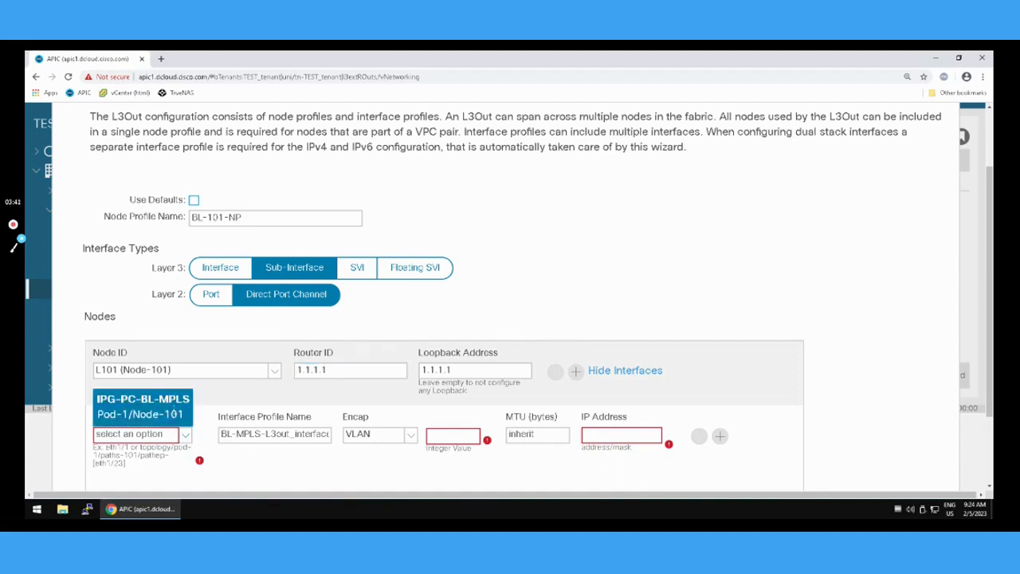
click(175, 414)
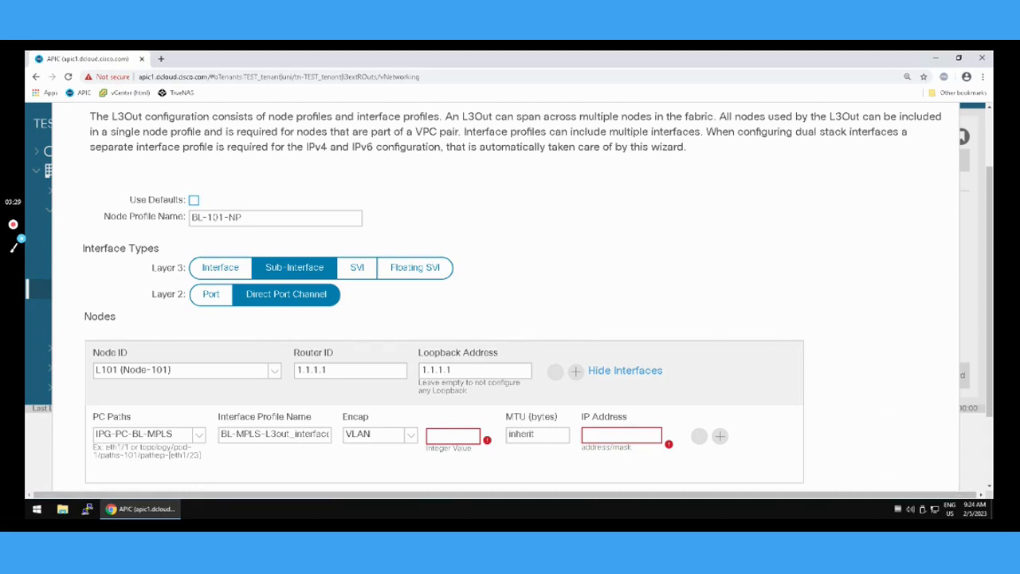
click(256, 431)
double_click(249, 433)
key(ctrl+a)
text(BL-101-IPv4-IP)
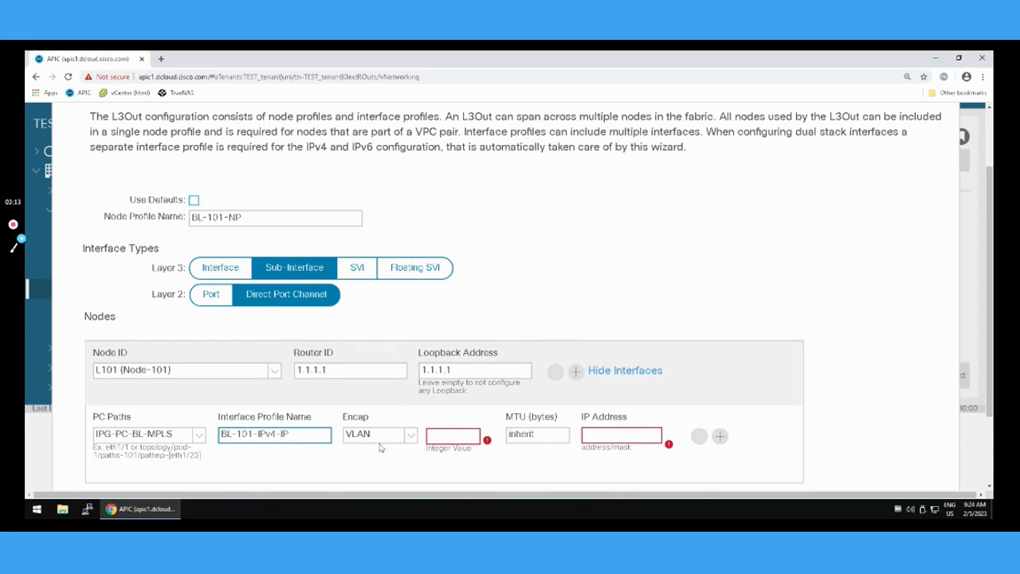
Set the interface's VLAN encapsulation to 201 and its IP address to 192.168.1.1/30, and proceed to the external EPG settings.
click(439, 436)
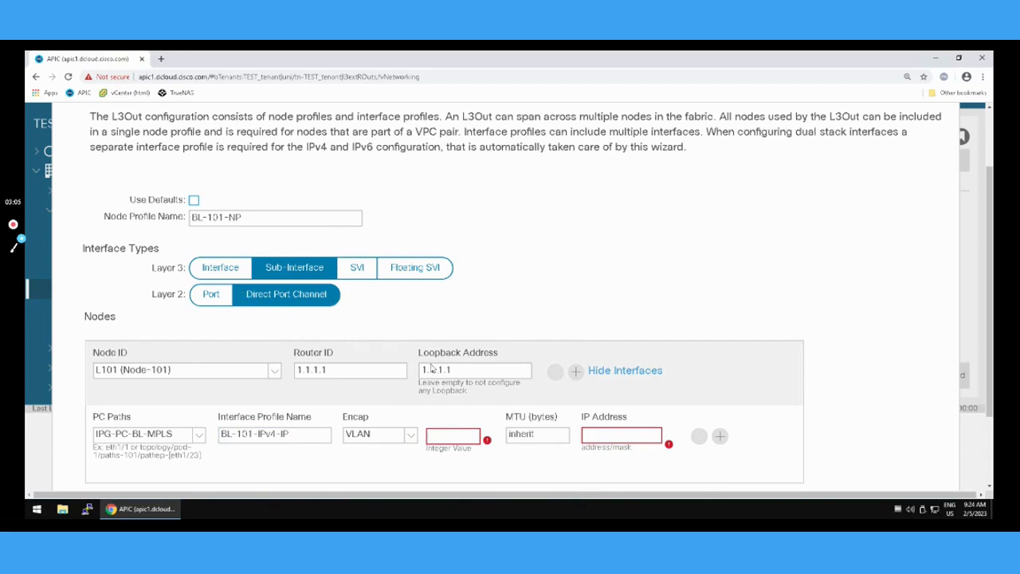
text(201)
click(603, 433)
text(193)
text(.168.1.1)
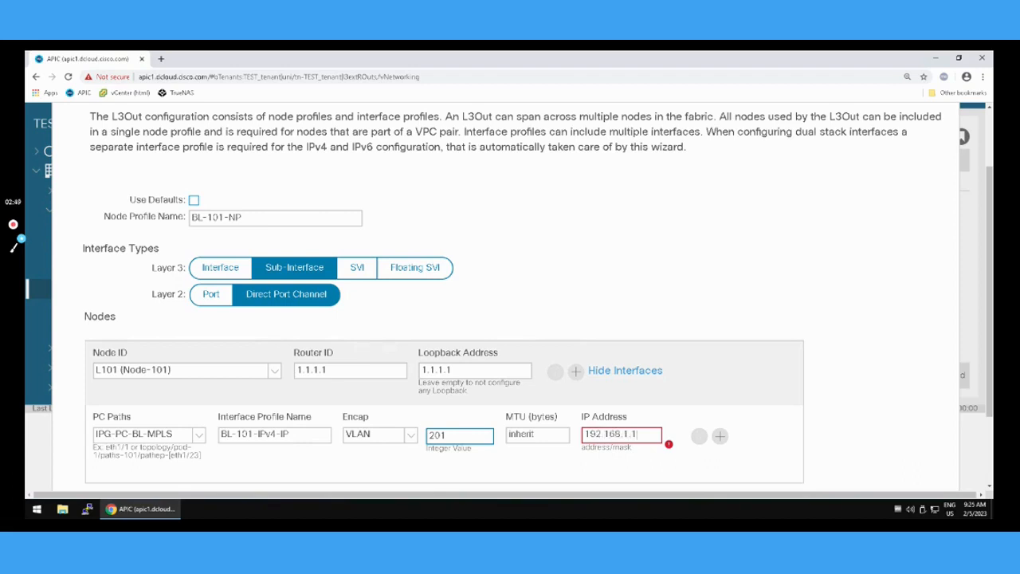
text(/30)
scroll(814, 379, down, 2)
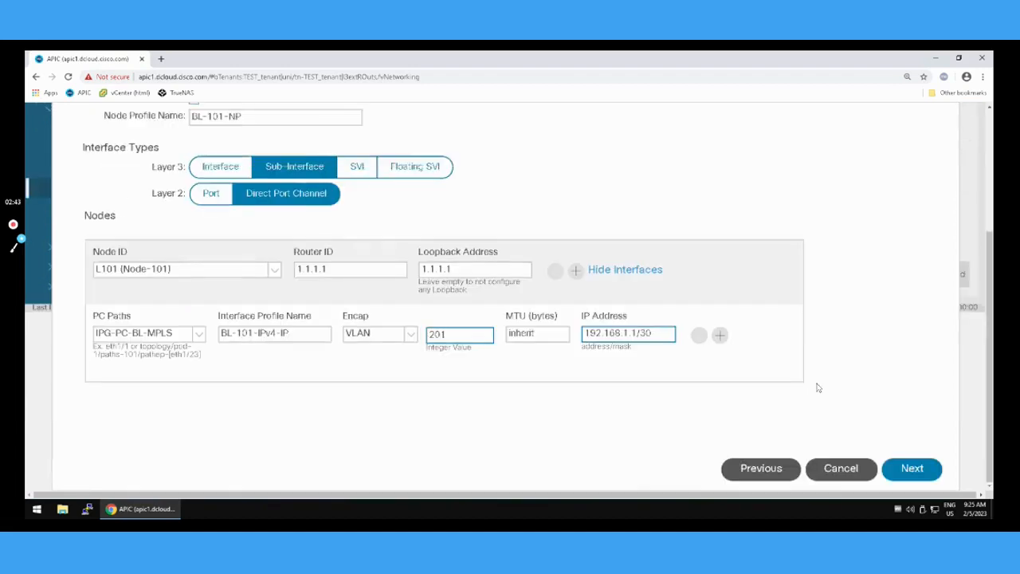
click(897, 476)
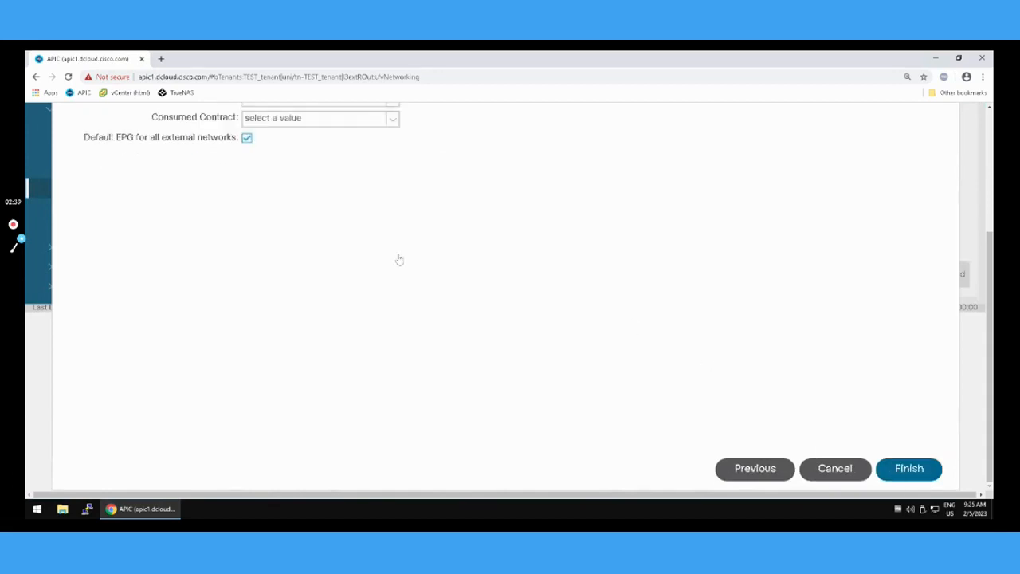
Name the external EPG BL-MPLS-EXTERNAL-EPG.
scroll(388, 249, up, 2)
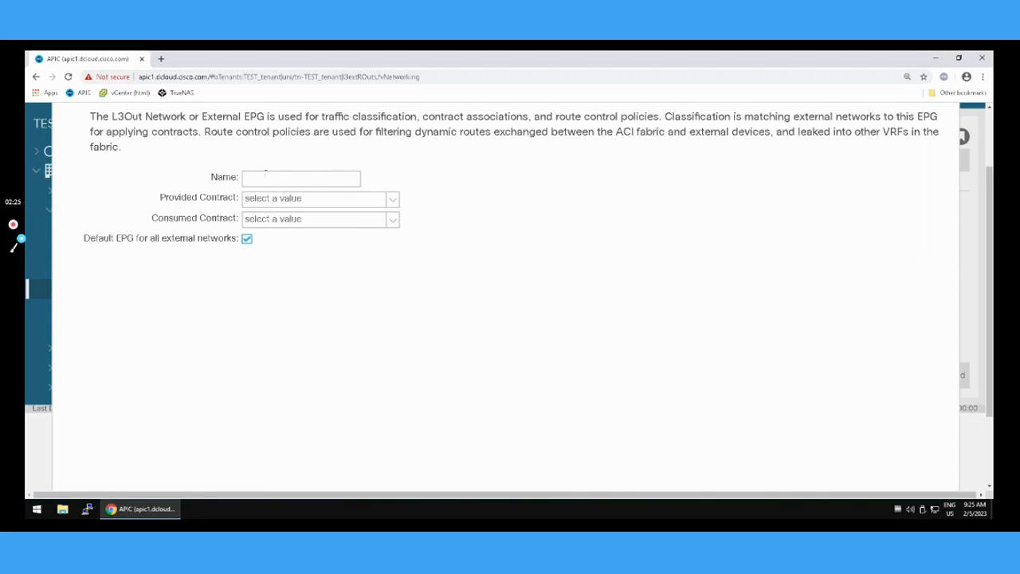
click(264, 174)
text(BL-MPLS-EXTERNAL-EPG)
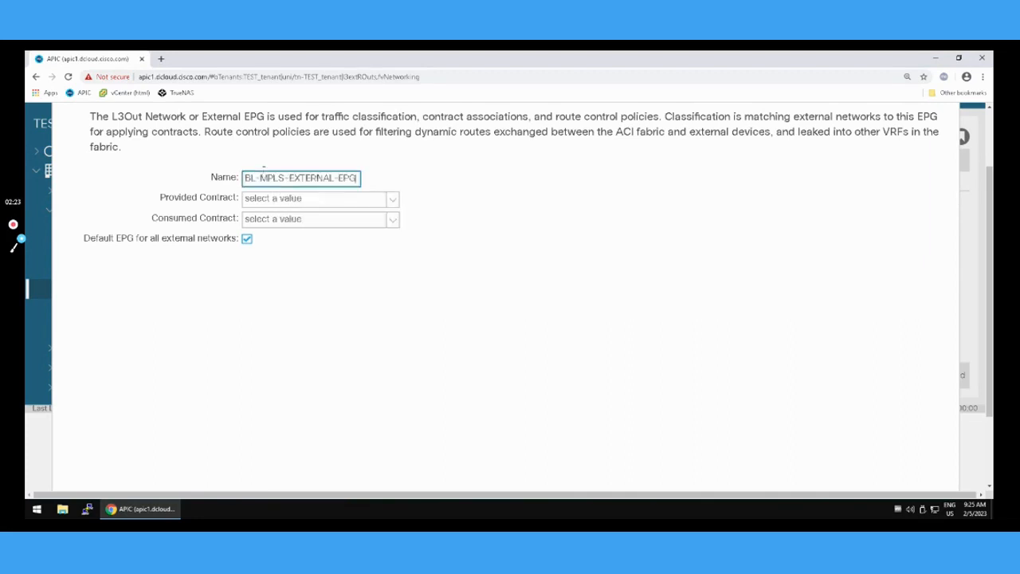
Set both the provided and consumed contracts to default from common, and finish creating the L3Out.
click(392, 199)
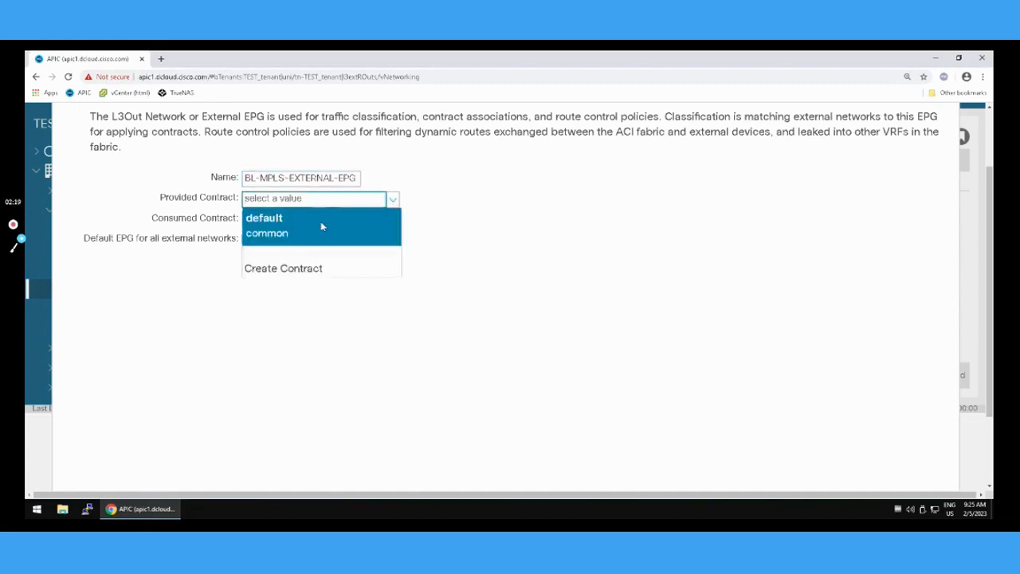
click(321, 227)
click(380, 222)
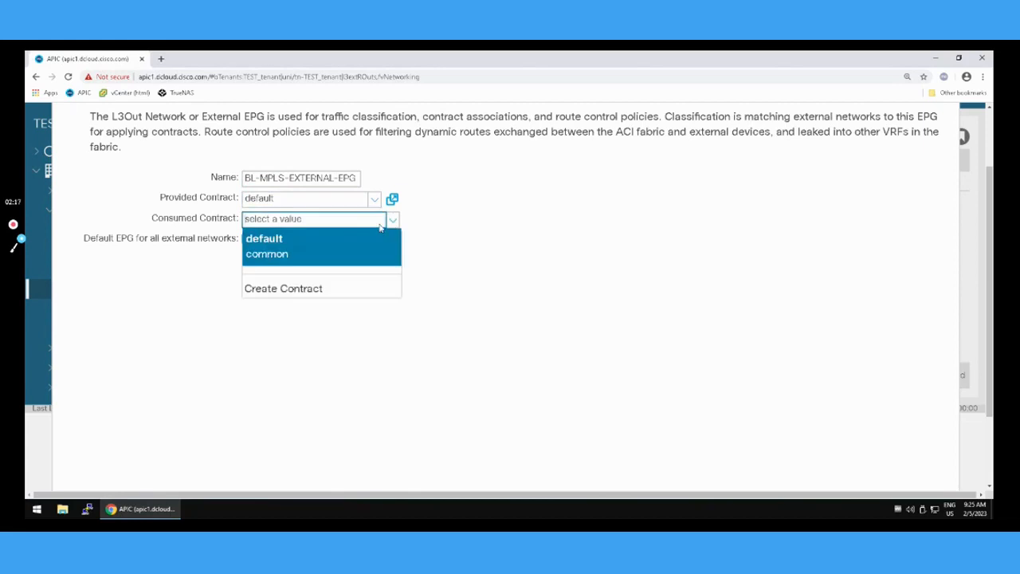
click(314, 240)
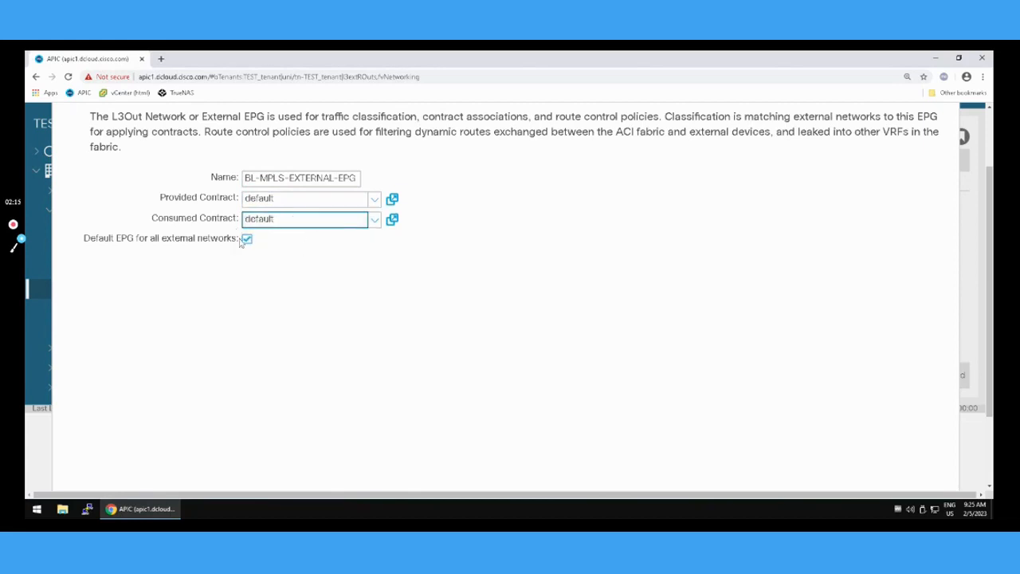
scroll(674, 382, down, 2)
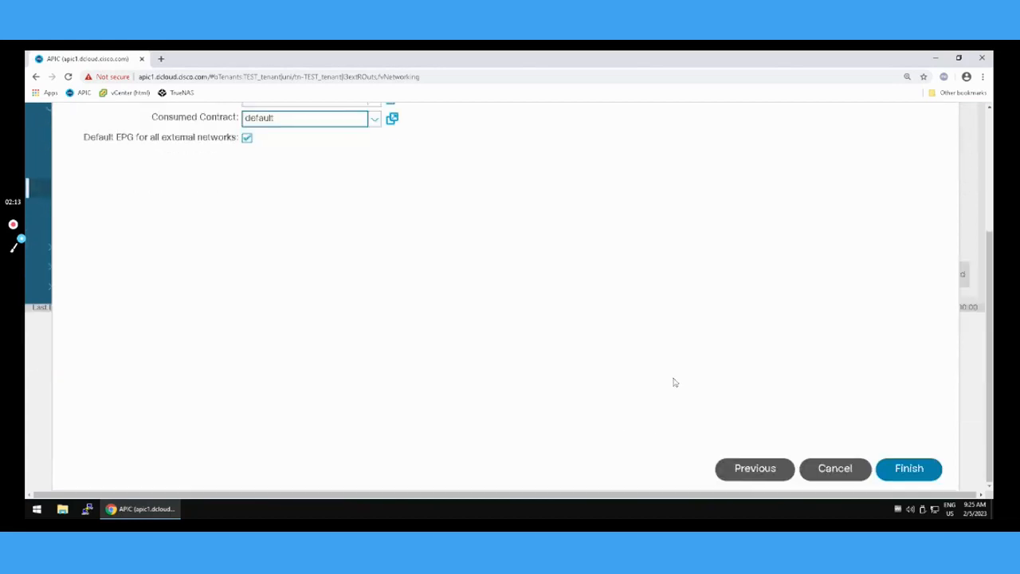
click(916, 472)
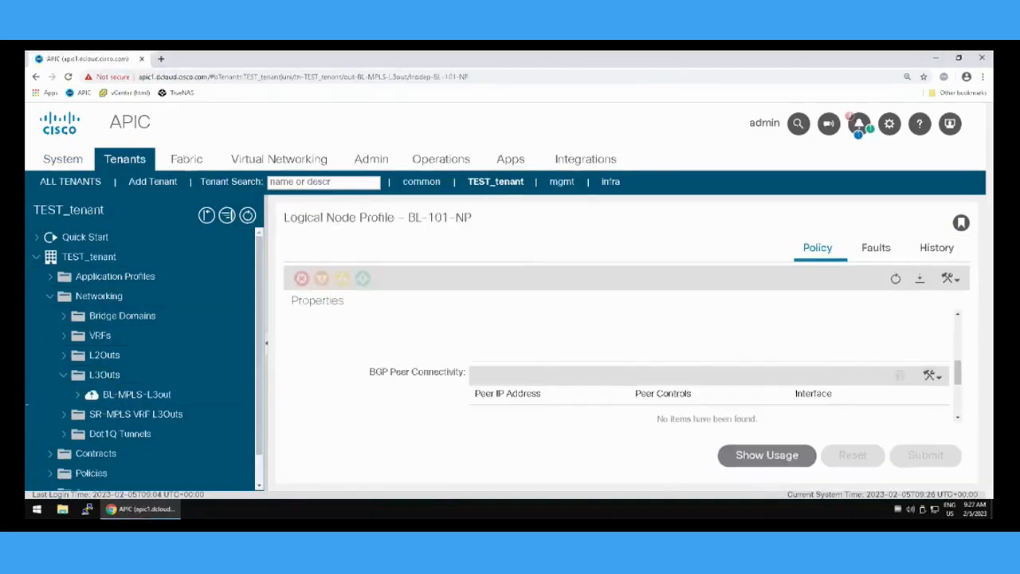
Expand BL-MPLS-L3out down to logical node profile BL-101-NP and examine the profile's name, node, router ID and loopback address.
click(93, 392)
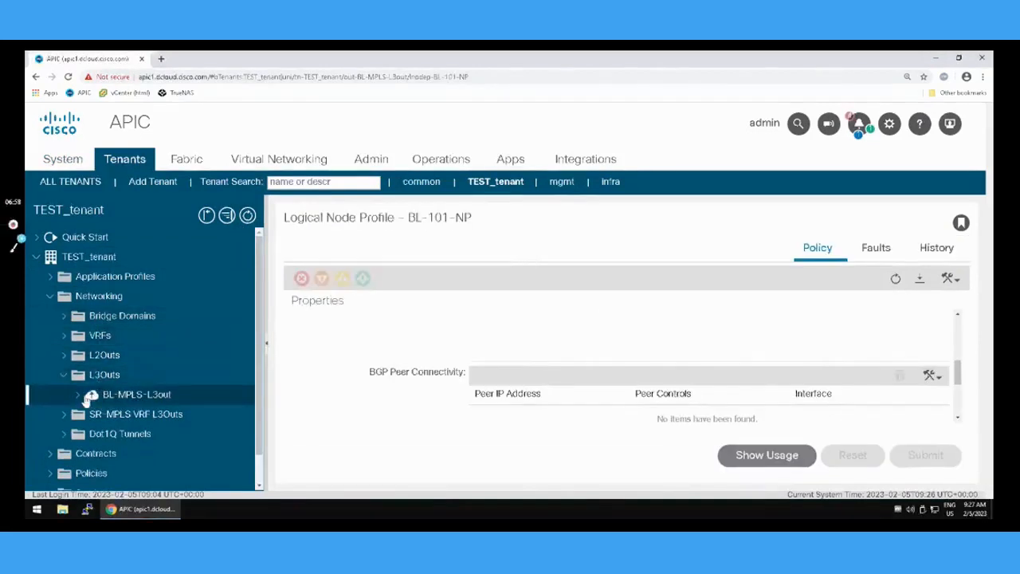
click(79, 395)
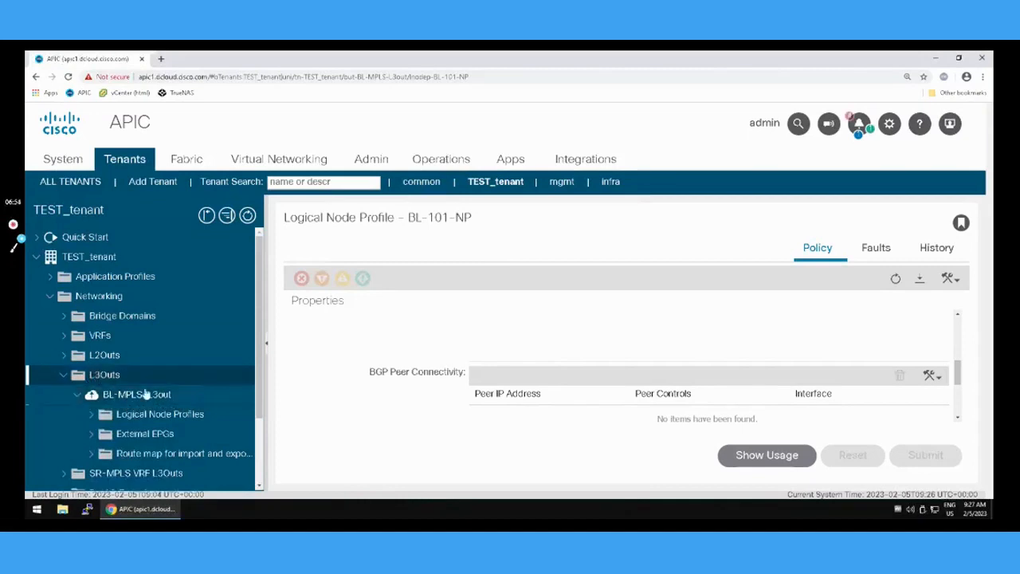
click(92, 415)
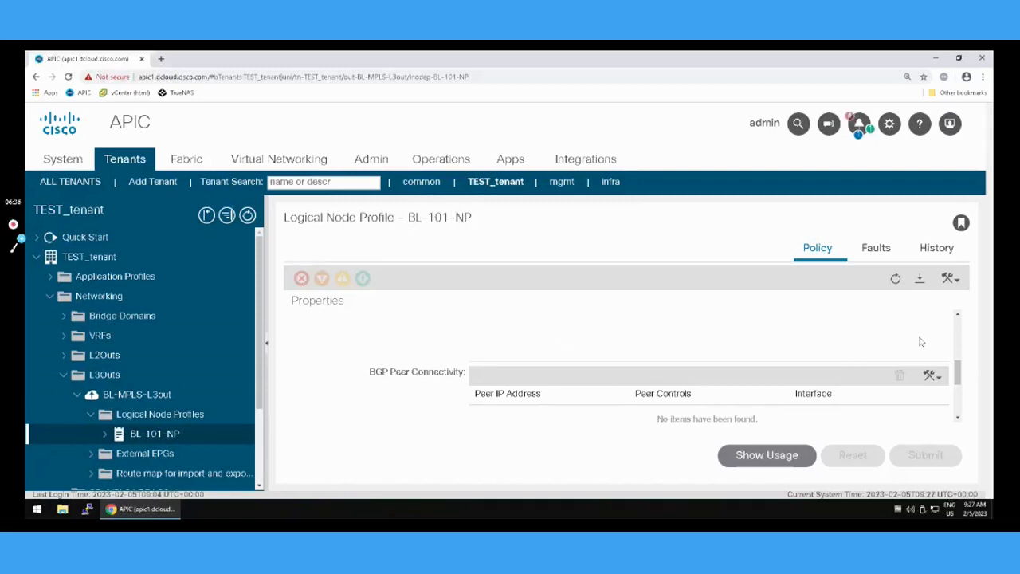
click(958, 317)
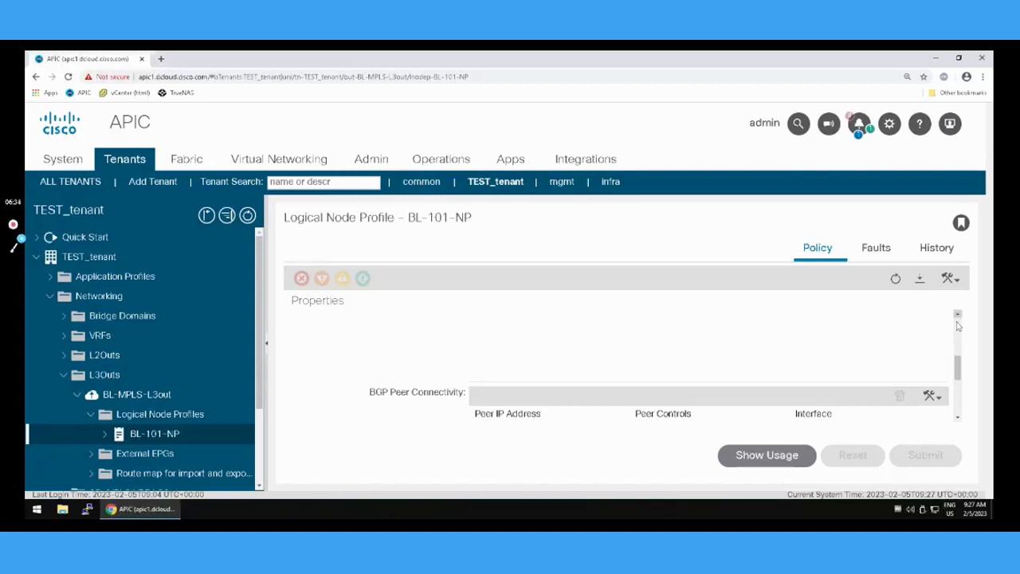
click(958, 325)
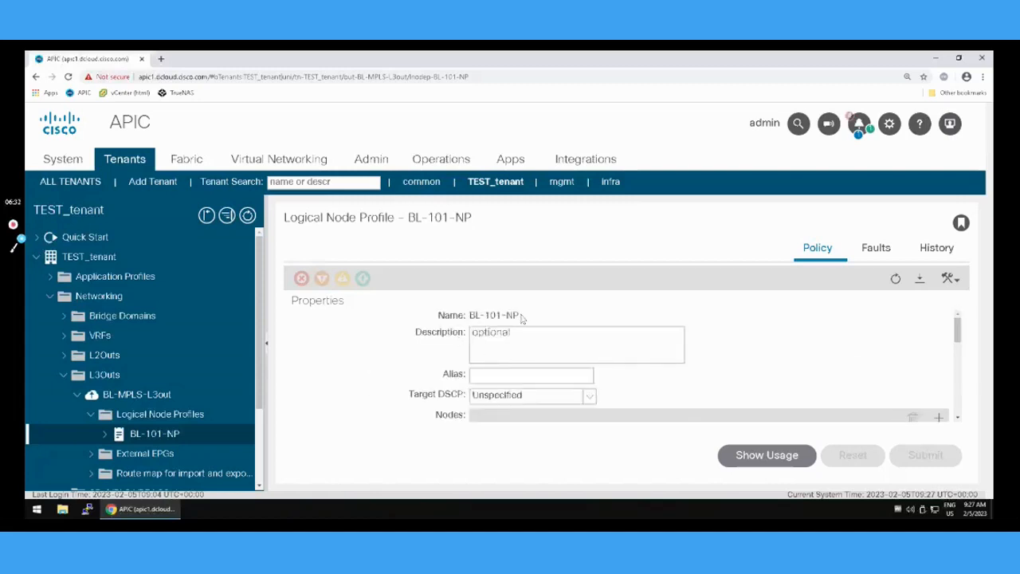
click(958, 419)
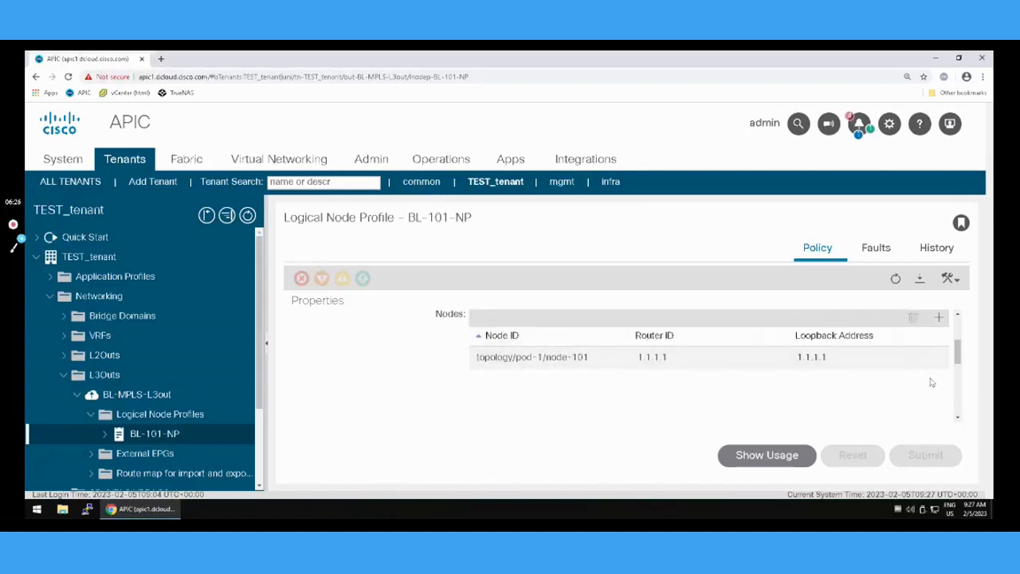
click(957, 315)
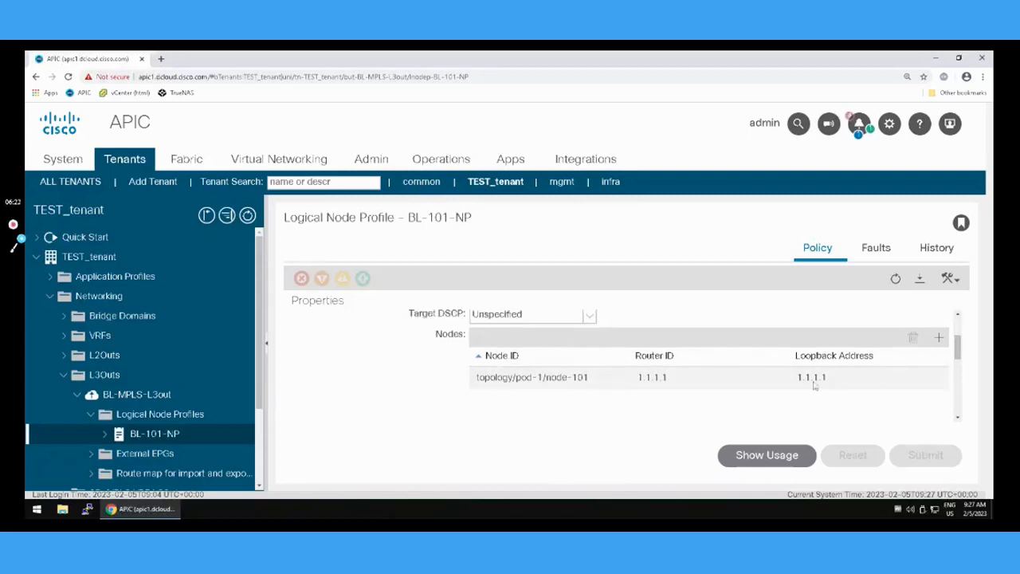
click(957, 416)
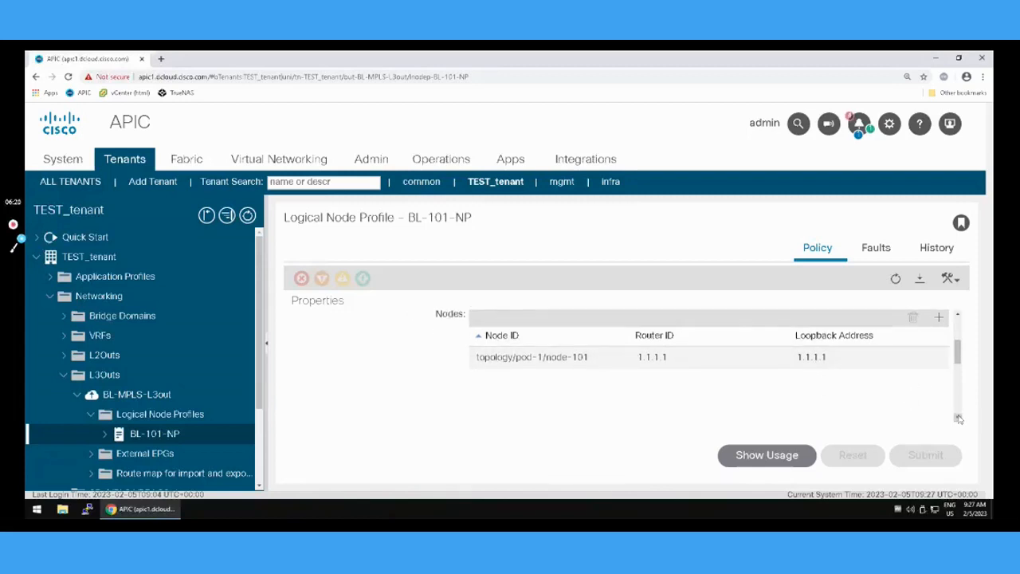
Start a BGP peer connectivity profile on node 101's IPG-PC-BL-MPLS interface with peer address 192.168.1.2.
click(958, 417)
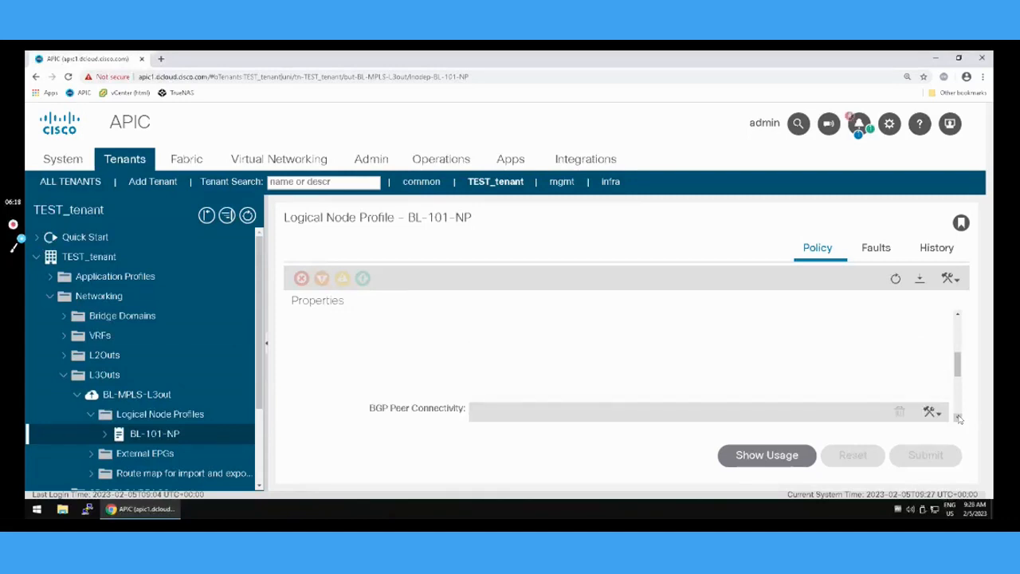
click(958, 417)
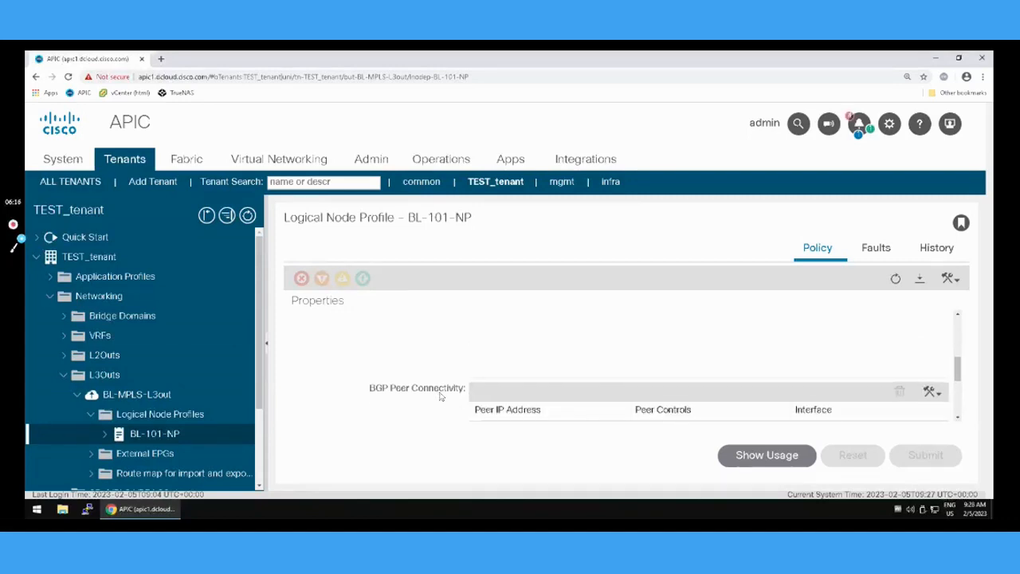
click(939, 397)
mouse_move(917, 443)
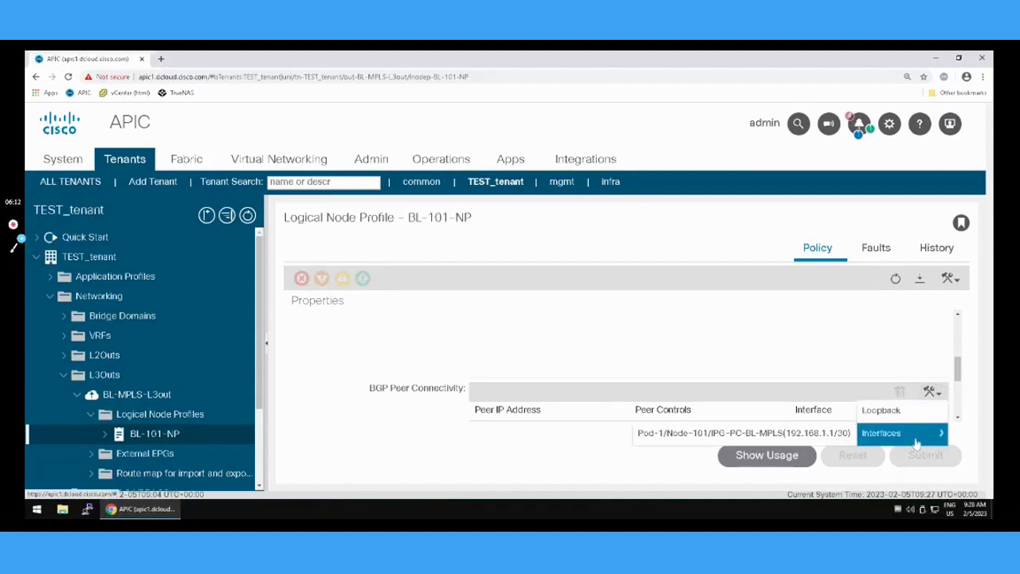
click(806, 437)
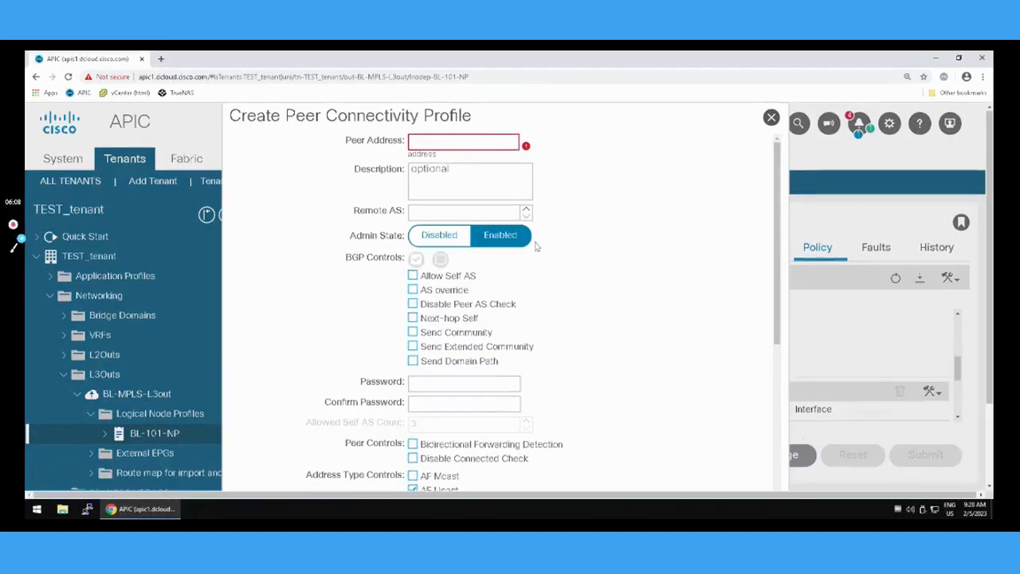
click(440, 140)
text(192.168.1.2)
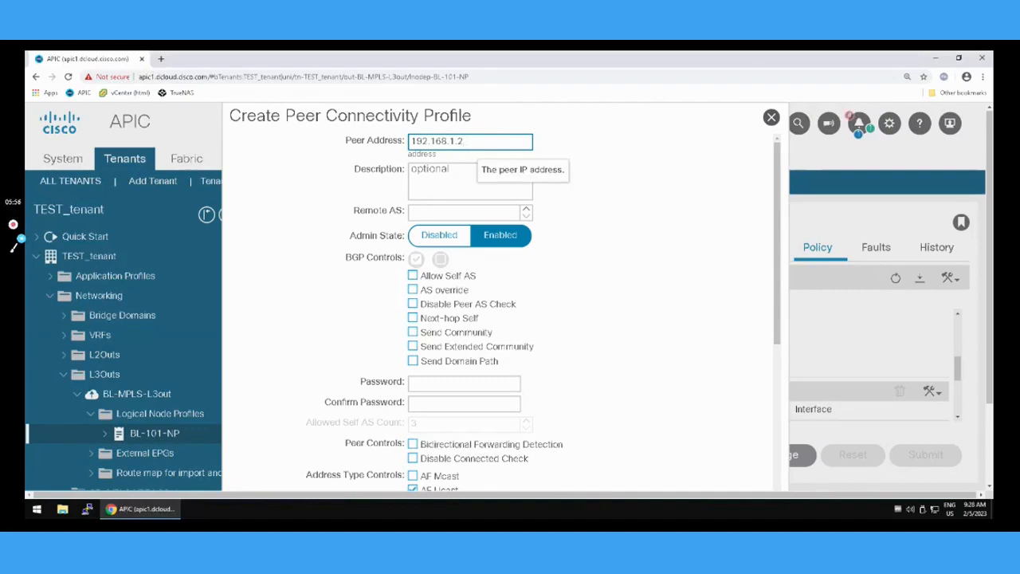
Set the BGP peer's remote AS to 1 and submit the peer connectivity profile.
click(444, 211)
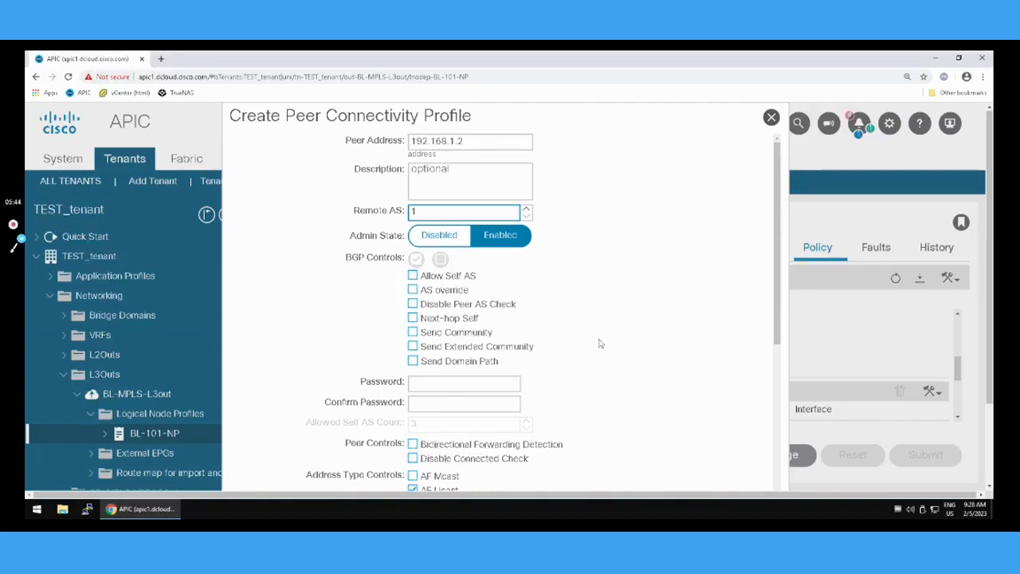
scroll(472, 280, down, 2)
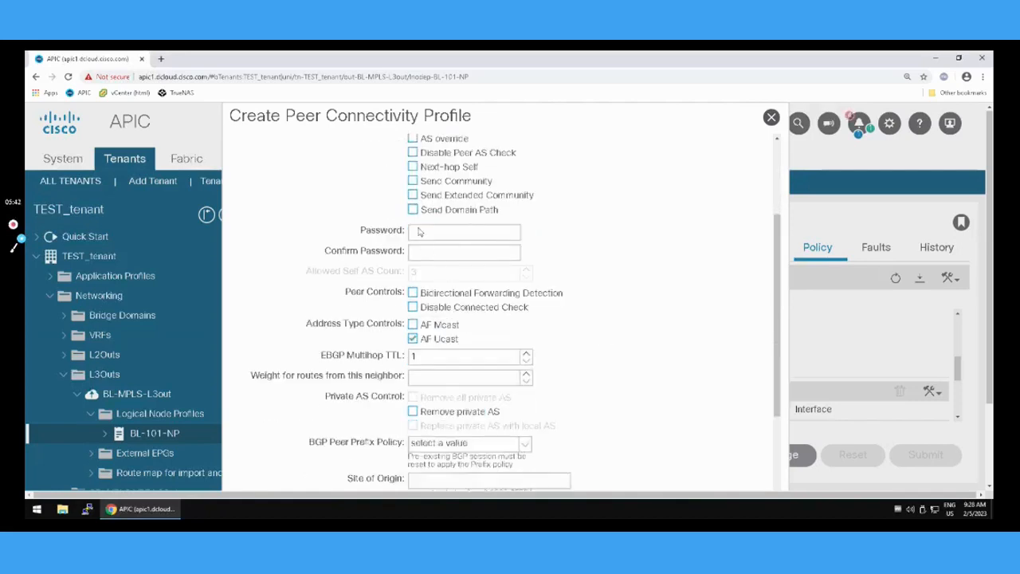
scroll(660, 316, down, 1)
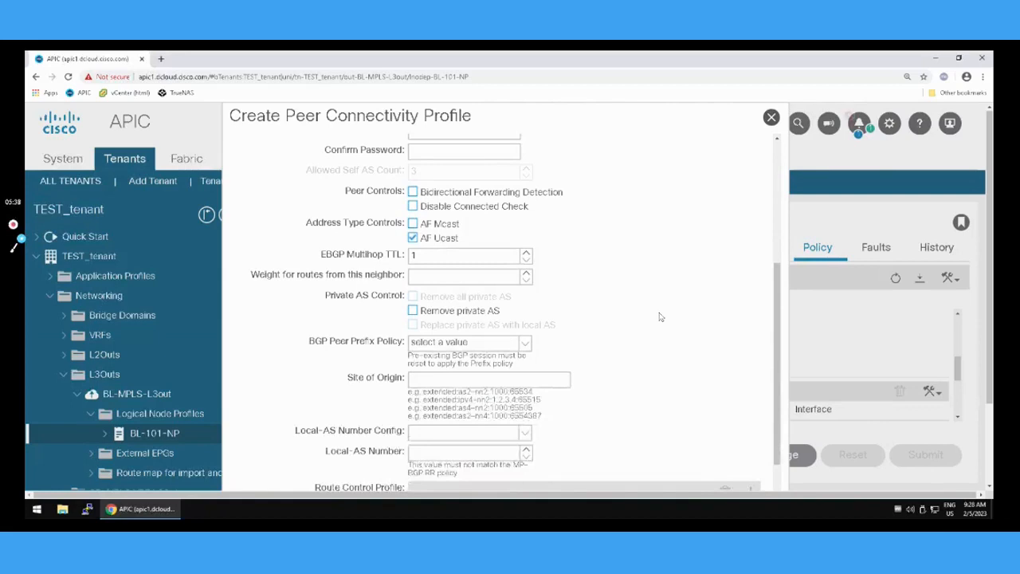
scroll(705, 358, down, 3)
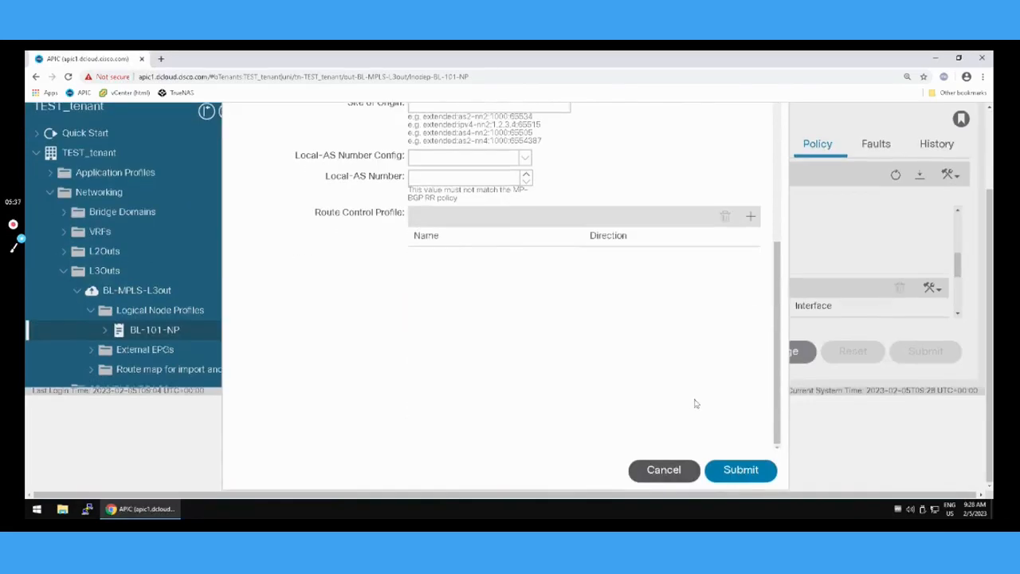
click(741, 470)
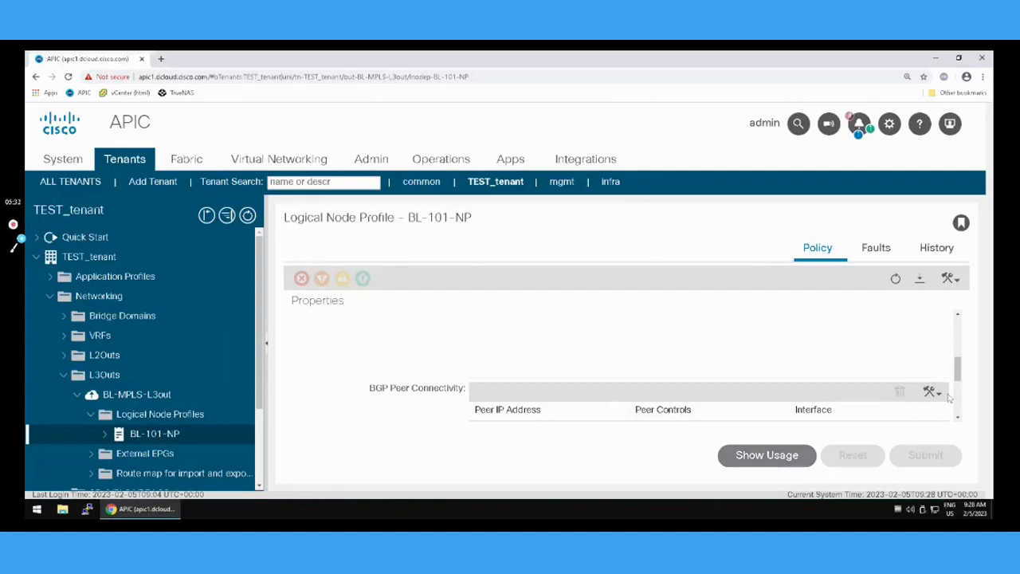
Refresh the BL-101-NP node profile and check its BGP peer connectivity entries.
click(895, 278)
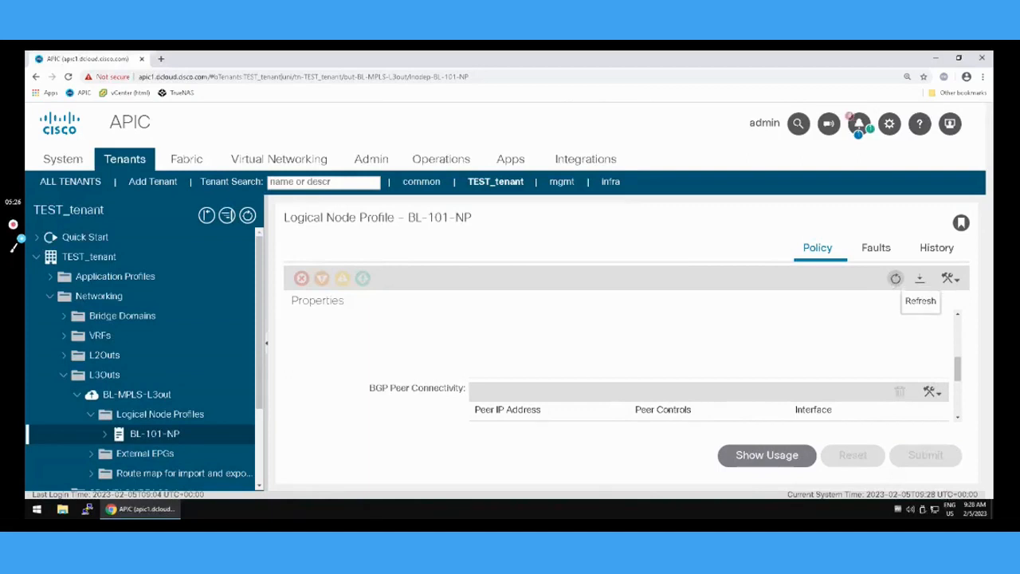
click(958, 417)
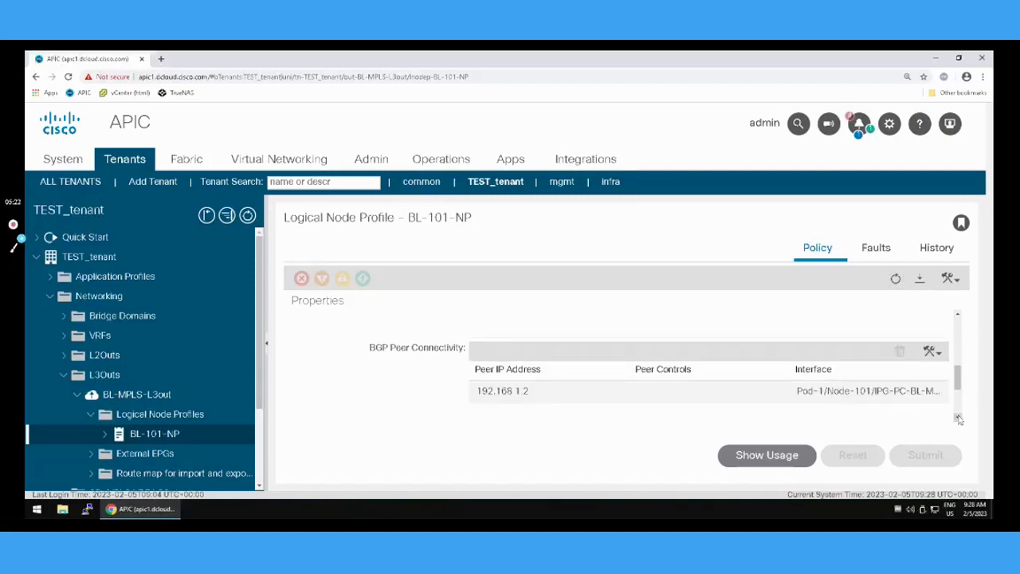
click(959, 419)
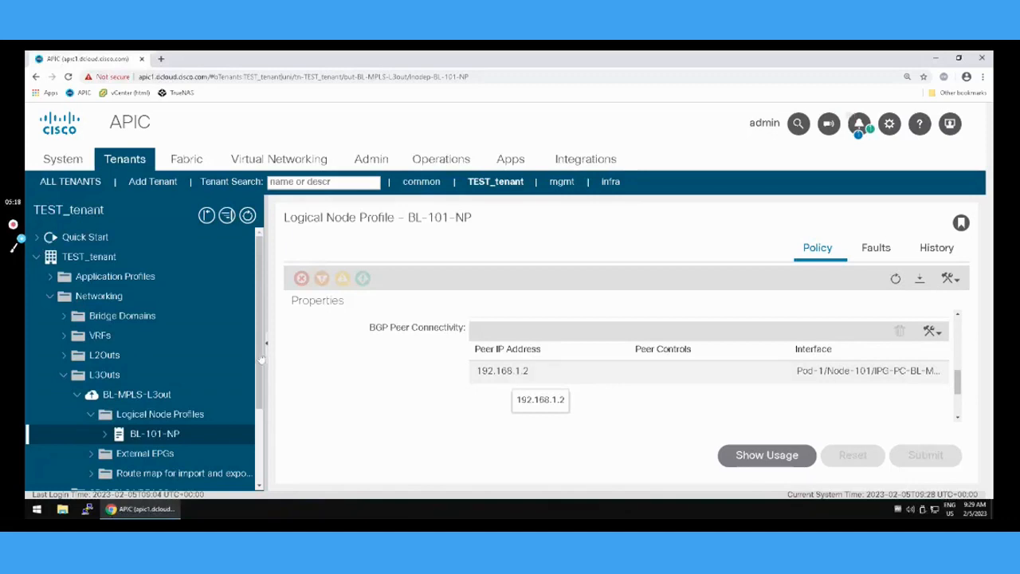
Examine the route maps for import and export route control under BL-MPLS-L3out.
click(261, 487)
click(260, 488)
click(261, 487)
click(260, 488)
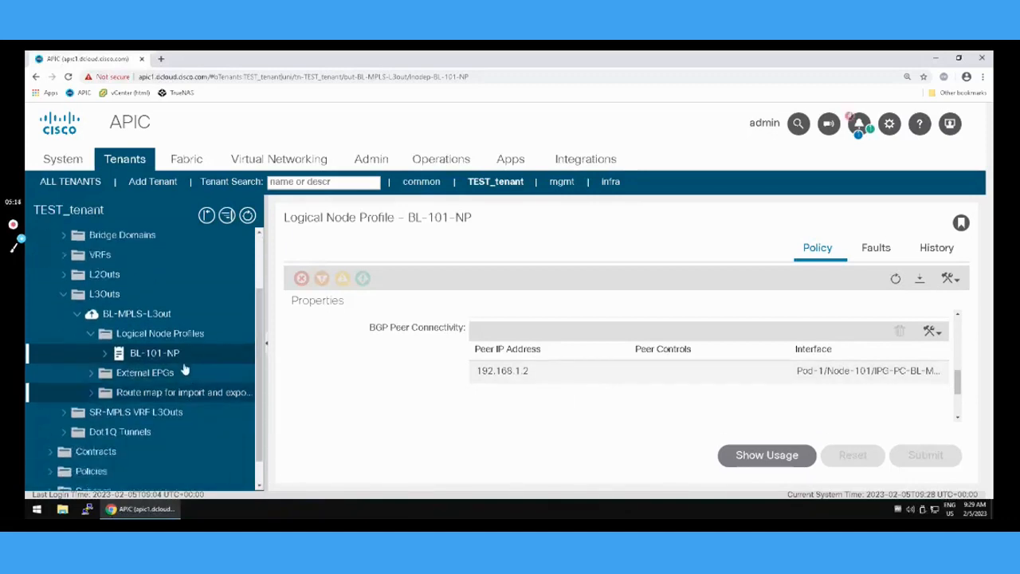
click(92, 395)
click(142, 398)
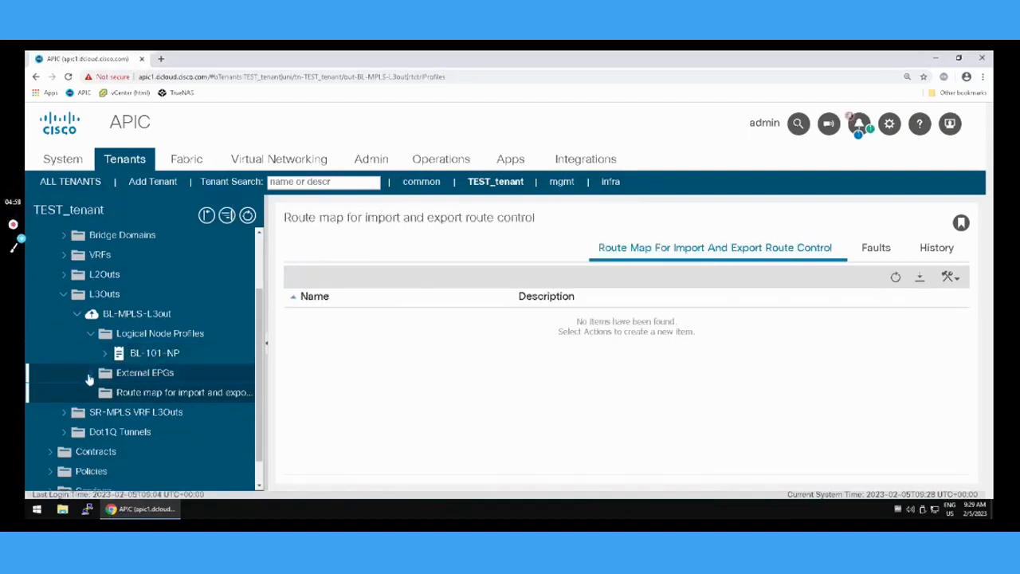
Review the contracts and subnets of external EPG BL-MPLS-EXTERNAL-EPG.
click(90, 374)
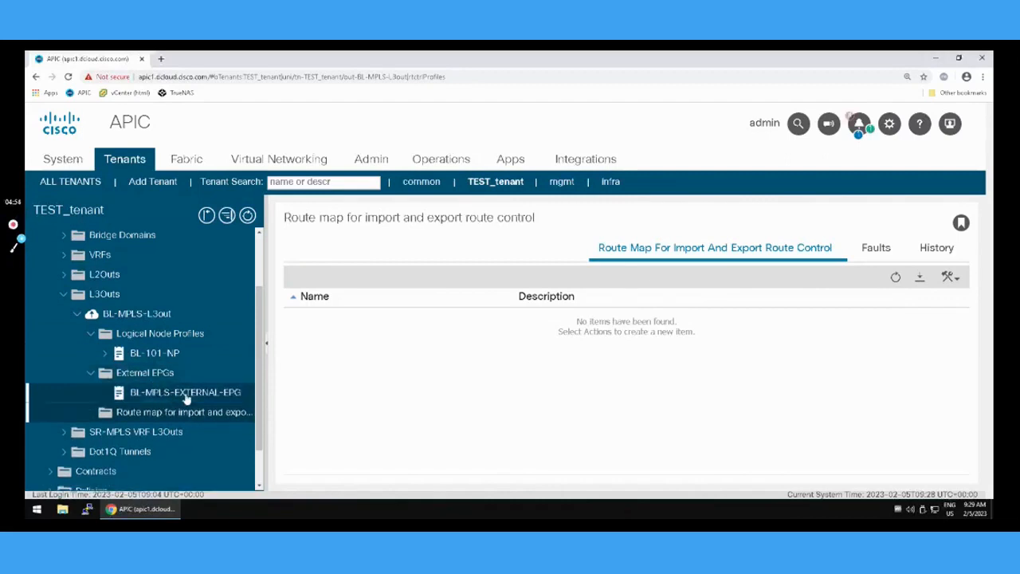
click(186, 396)
scroll(764, 364, down, 2)
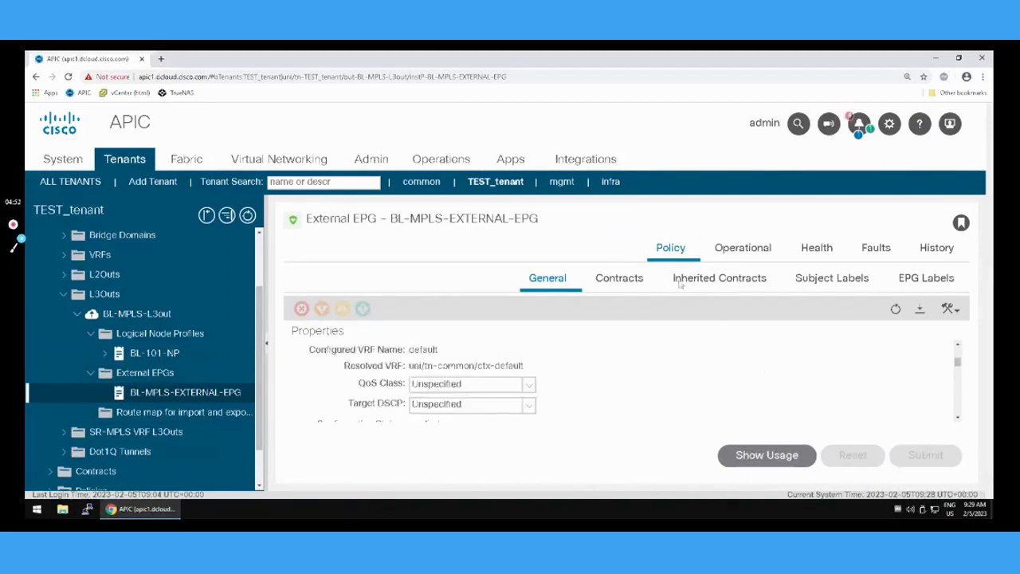
click(621, 279)
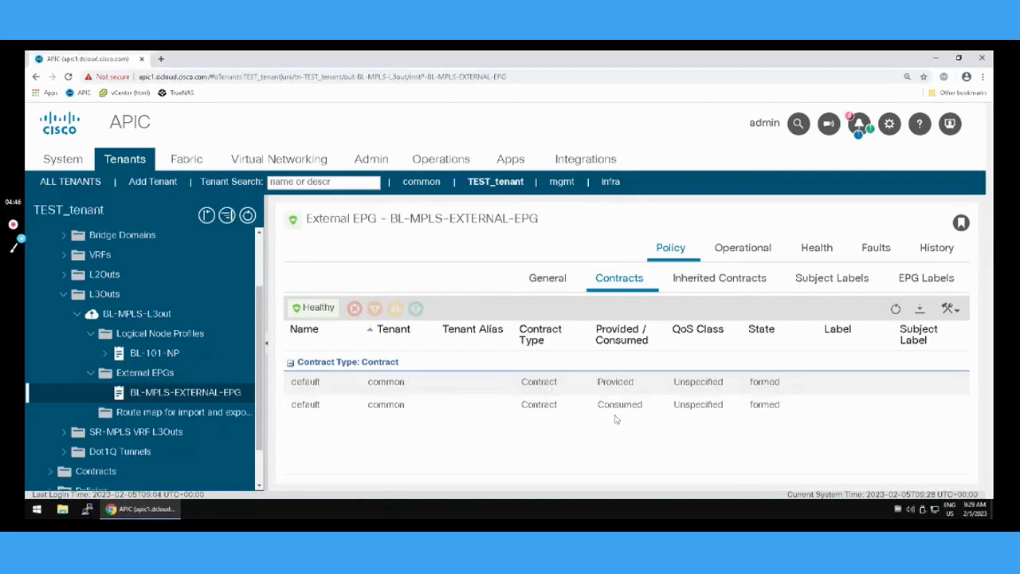
click(542, 288)
scroll(939, 412, down, 3)
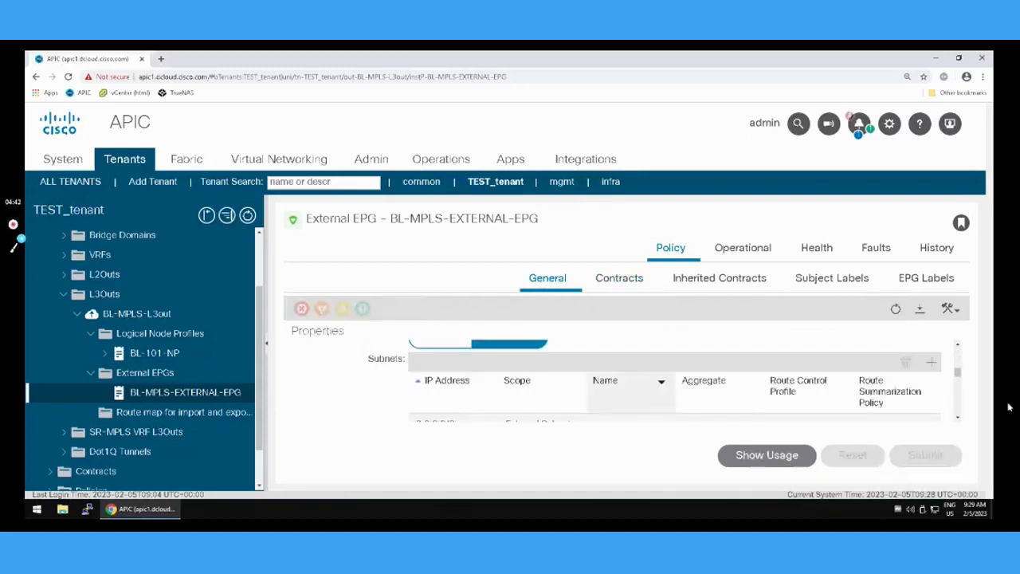
scroll(959, 413, down, 1)
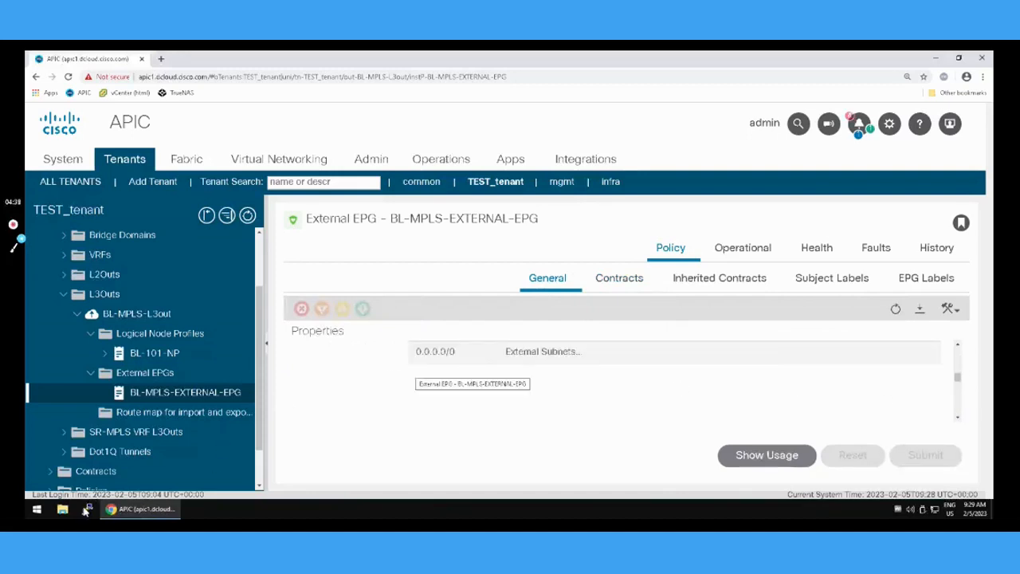
Switch to PuTTY, open the saved APIC2 session and log in as admin with the account password.
click(88, 509)
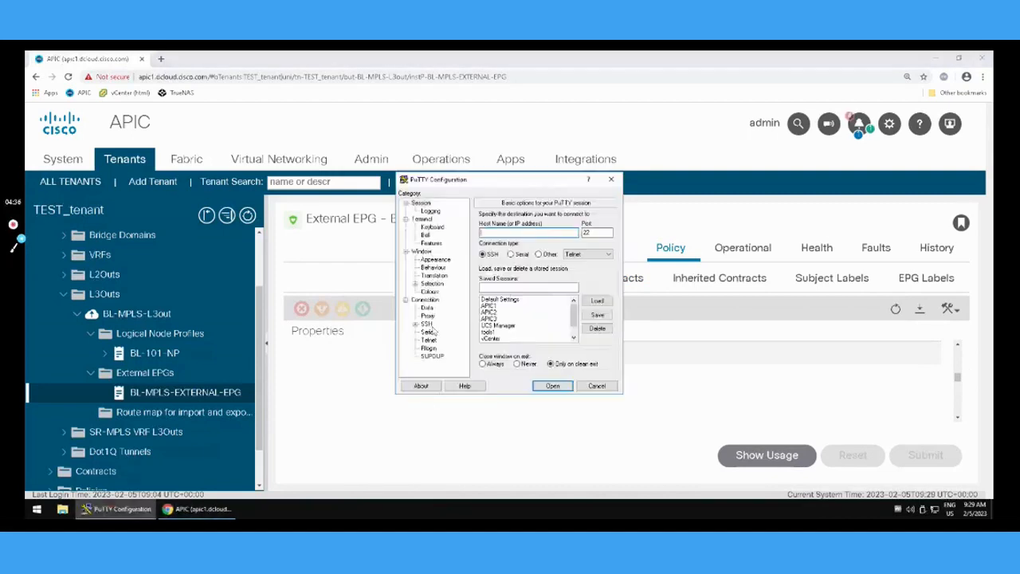
double_click(489, 312)
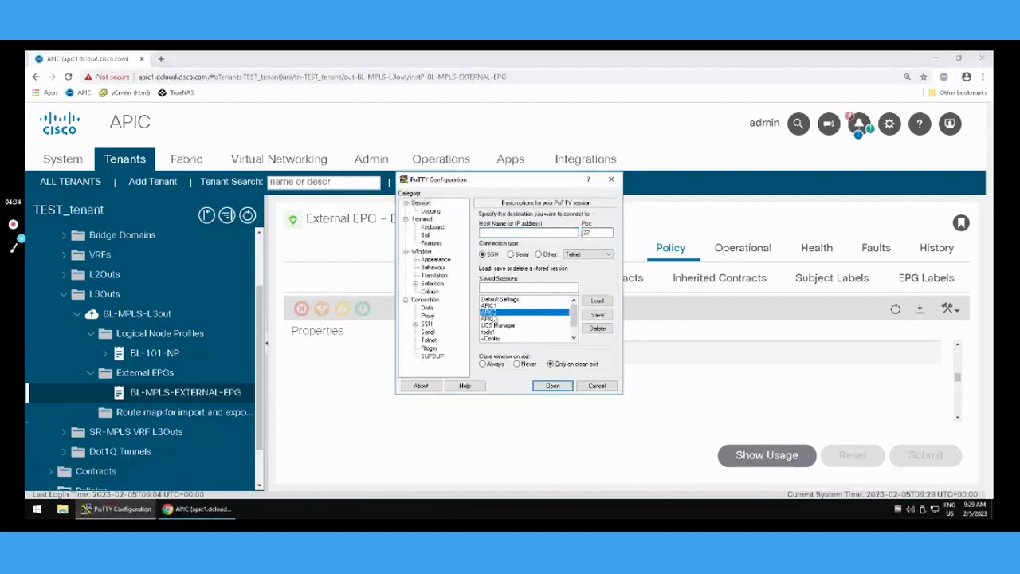
text(admin)
key(Return)
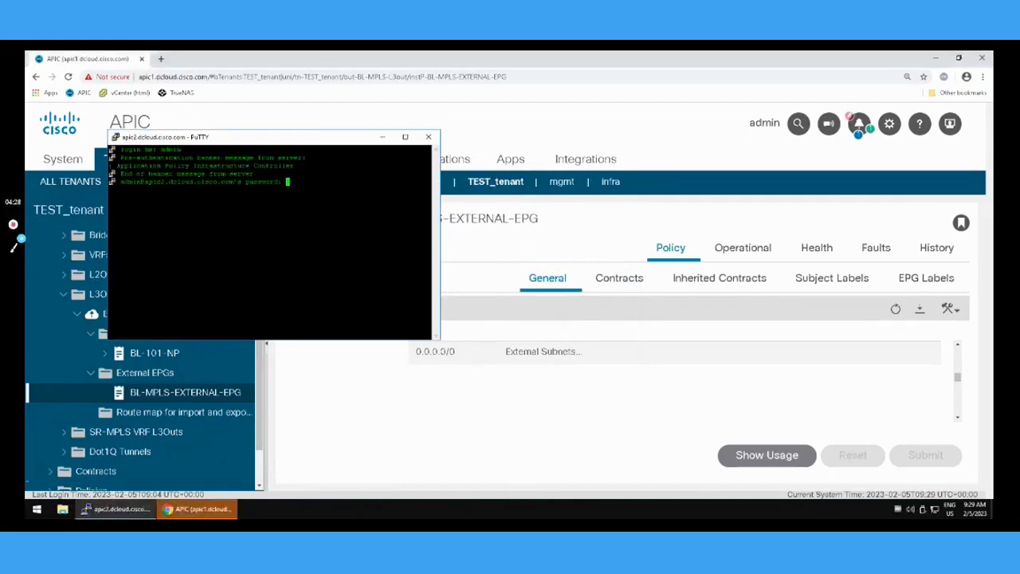
key(Return)
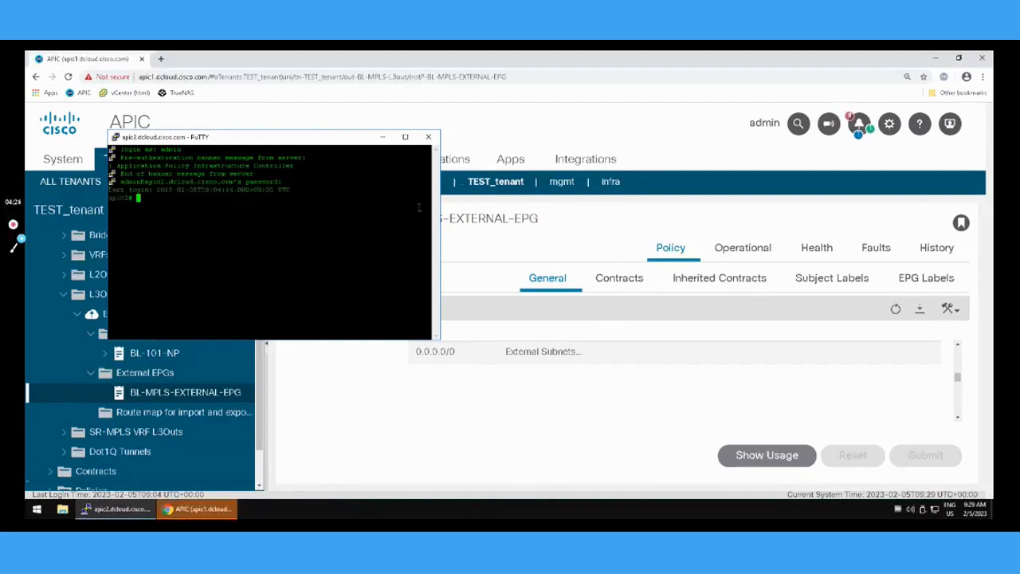
Maximize the terminal window and set its font to 36-point Courier New for the current session.
click(405, 137)
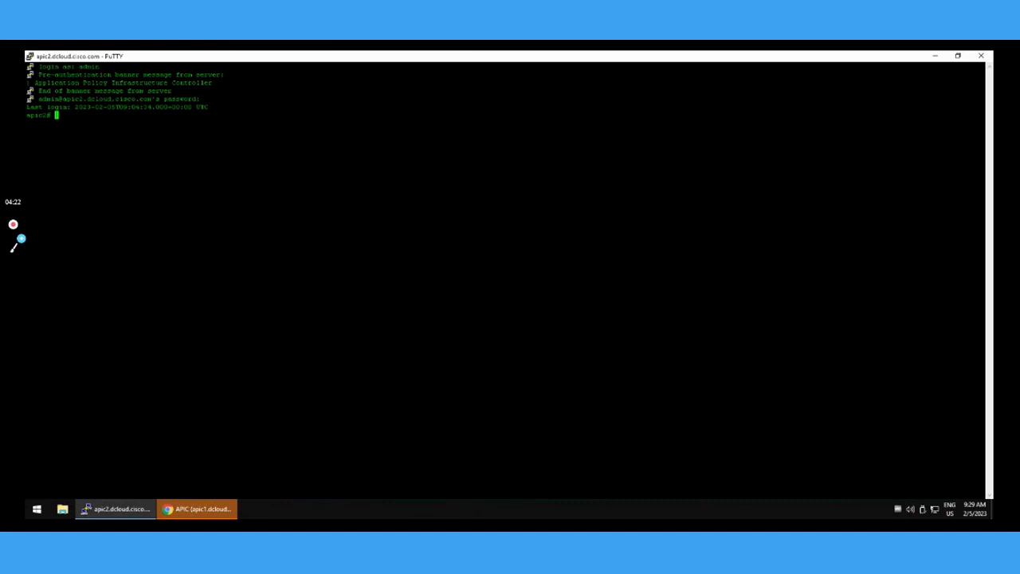
right_click(473, 60)
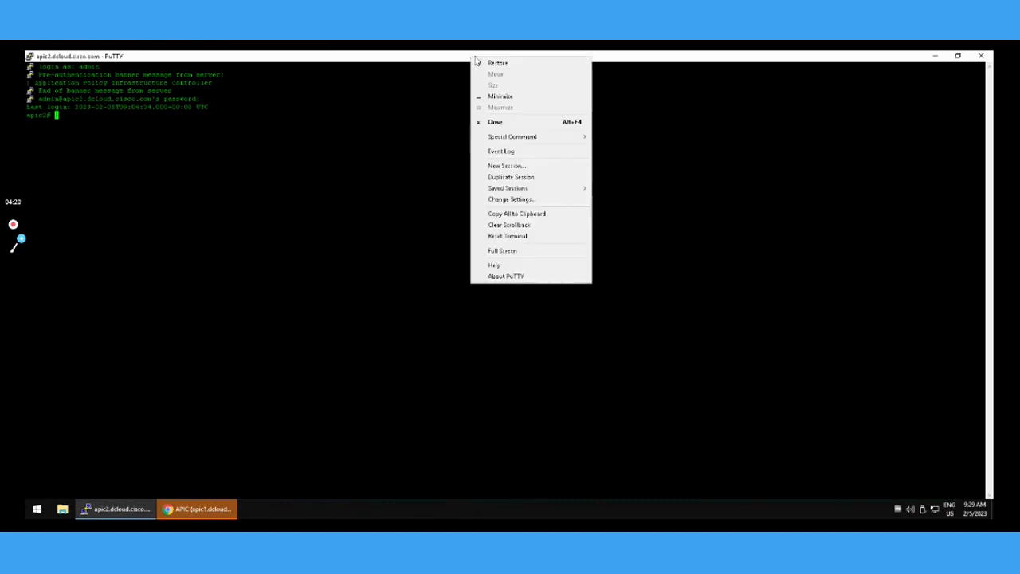
click(514, 199)
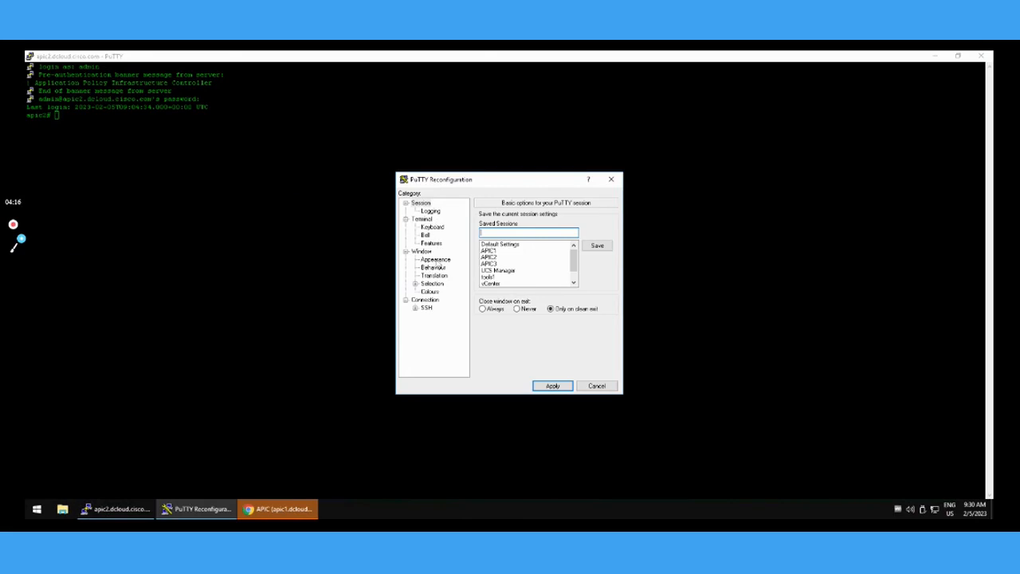
click(435, 259)
click(596, 274)
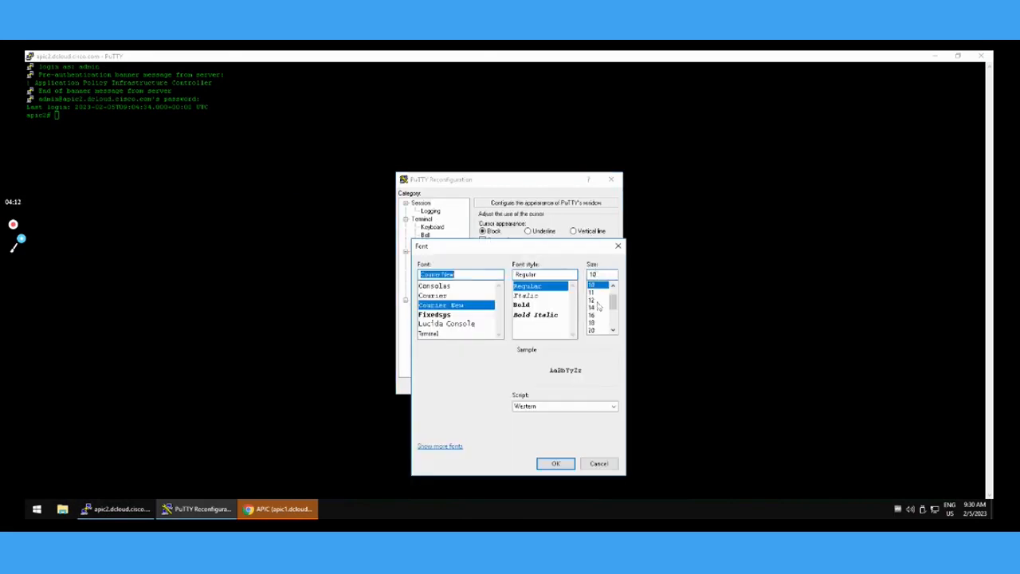
scroll(603, 309, down, 2)
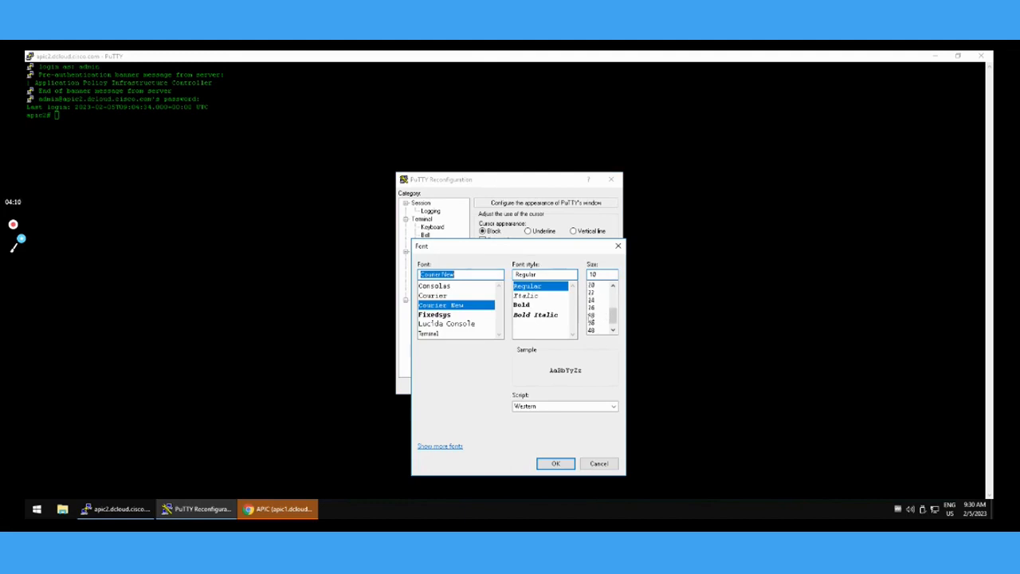
click(592, 324)
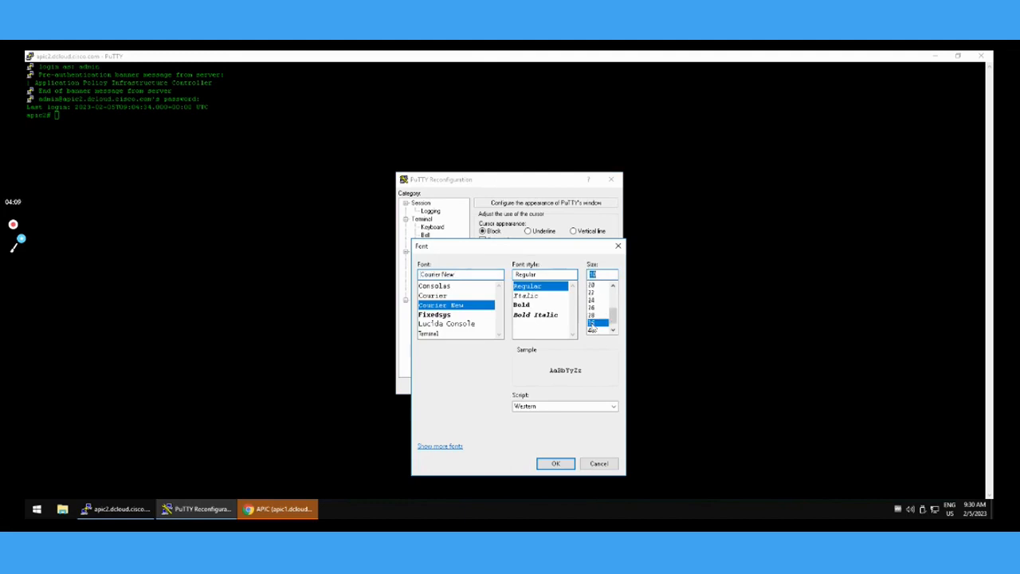
click(554, 464)
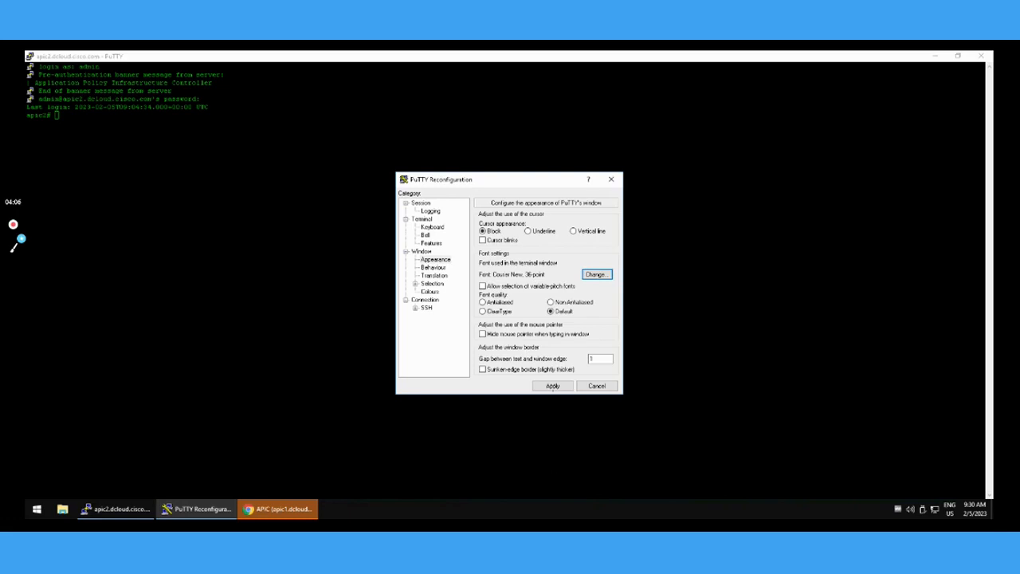
click(552, 386)
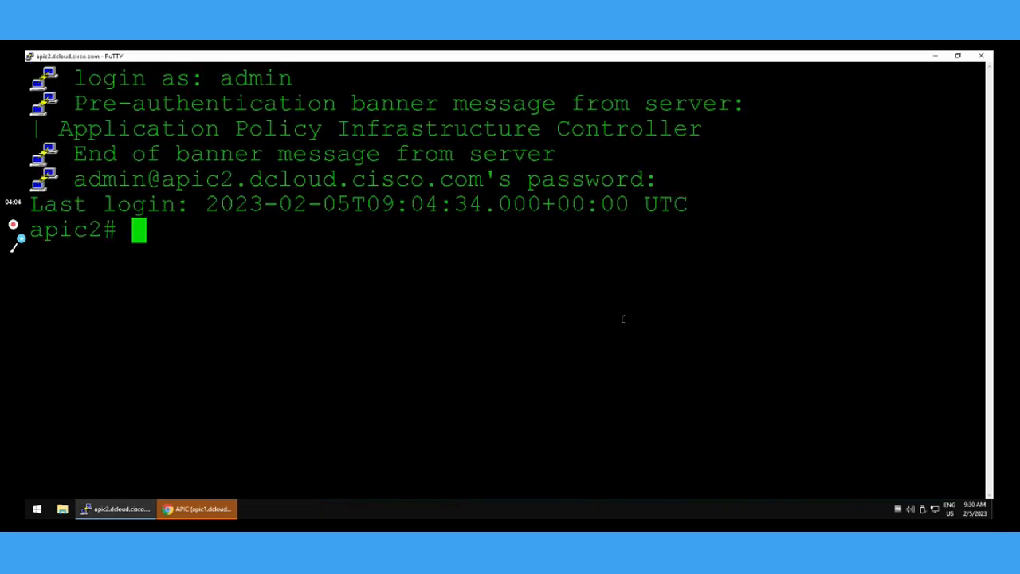
Display the running configuration of leaf 101 with the command "sh running-config leaf 101".
key(Return)
text(sh)
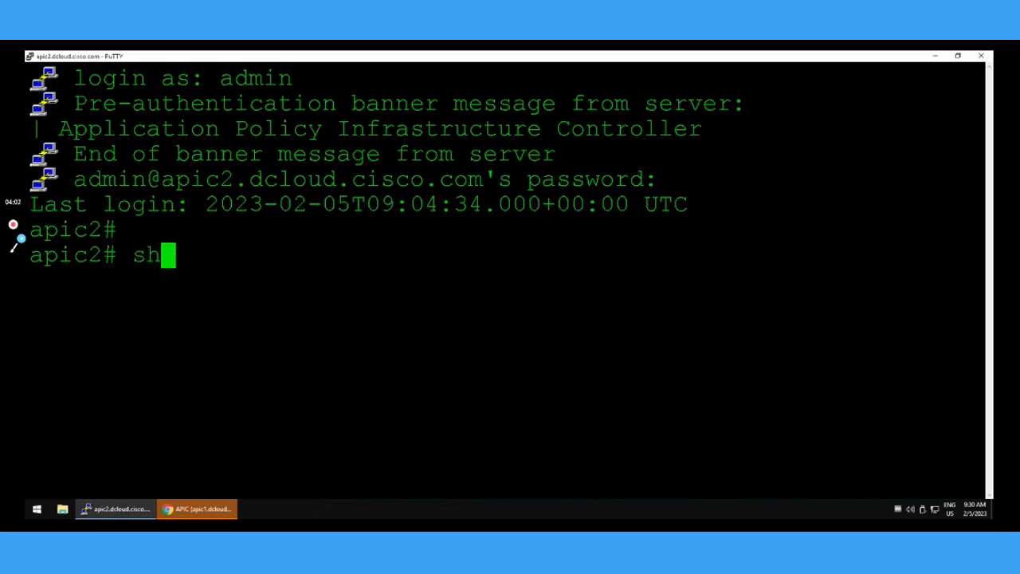
text( running-config le)
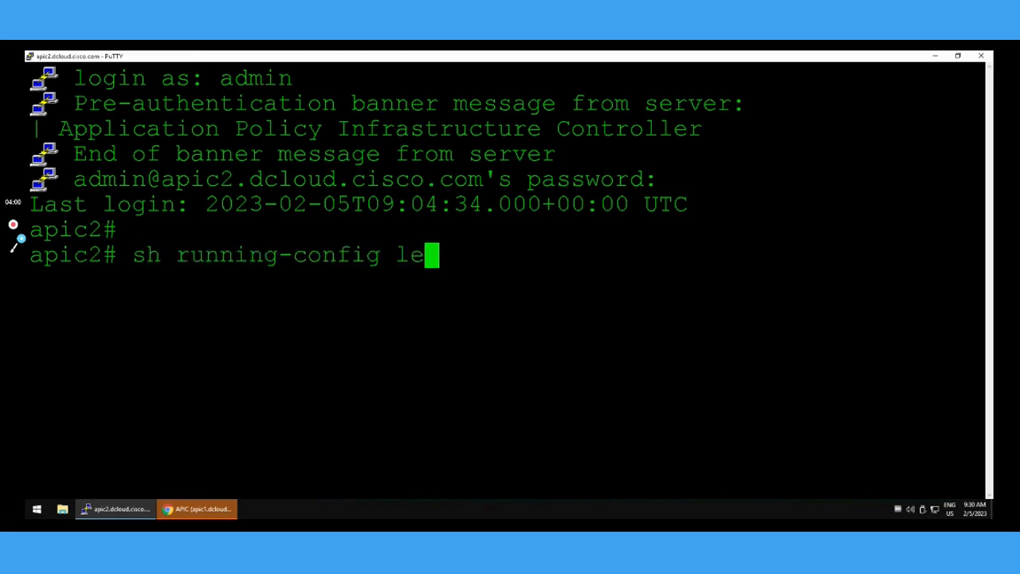
key(Tab)
text(101)
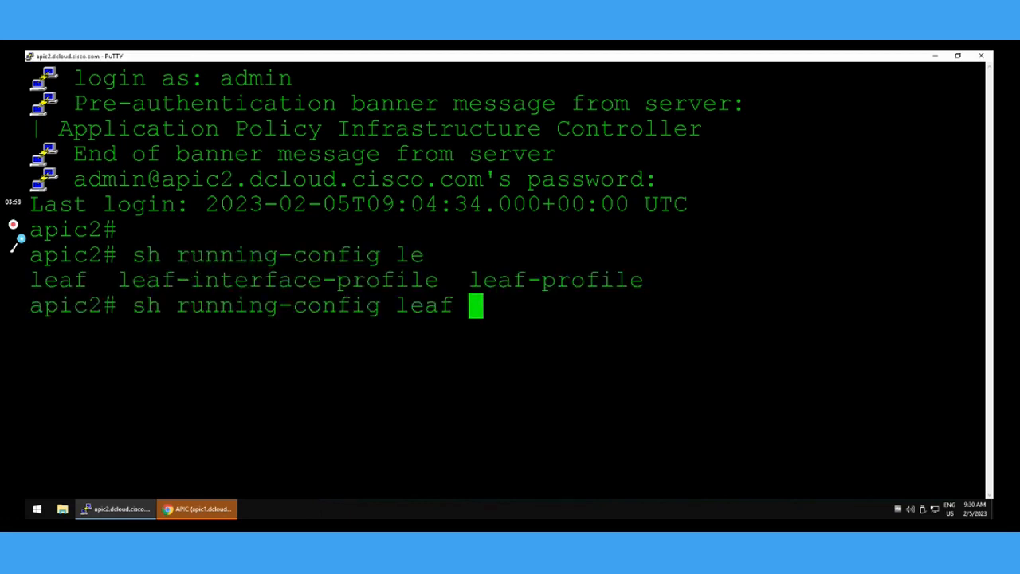
key(Return)
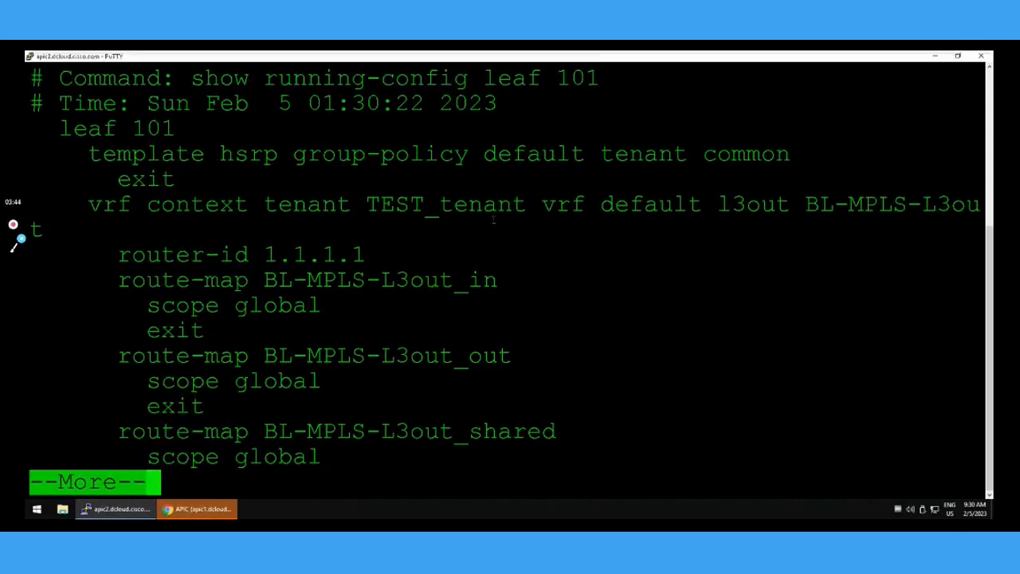
Examine the leaf 101 VRF context of TEST_tenant for the L3out name, router ID and inbound and outbound route maps.
drag(59, 130, 166, 129)
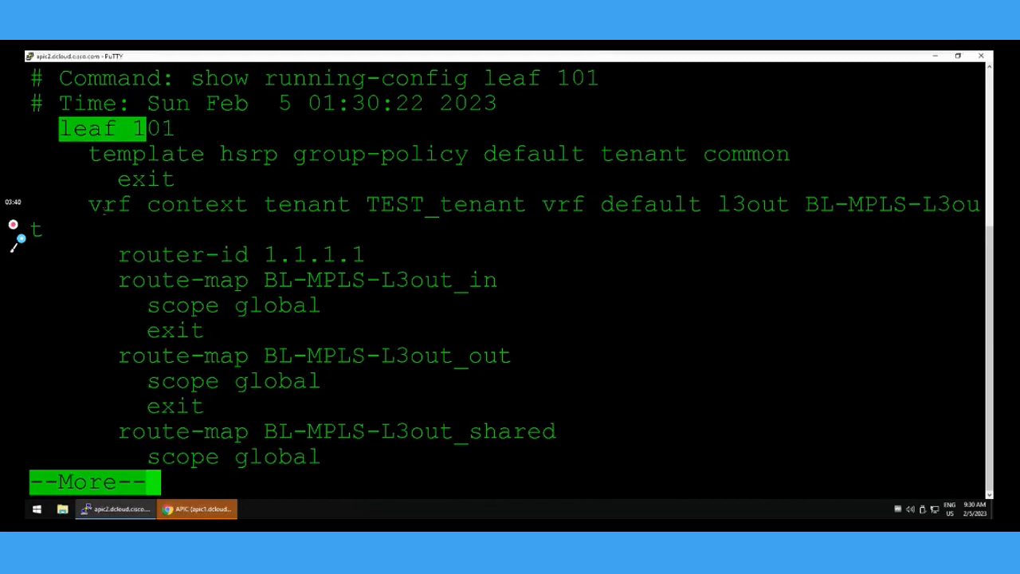
drag(89, 205, 639, 221)
drag(763, 215, 980, 205)
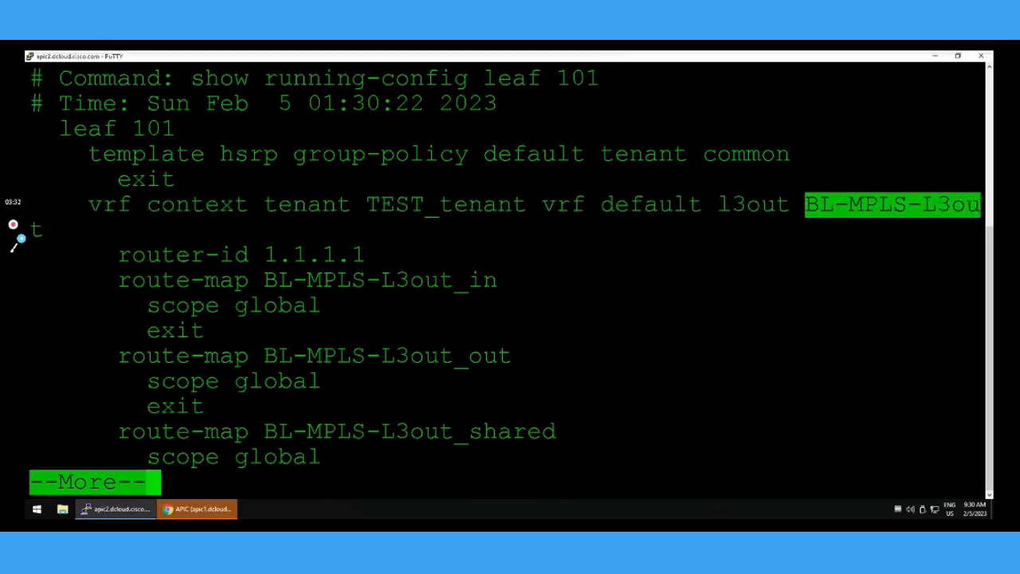
drag(118, 257, 366, 257)
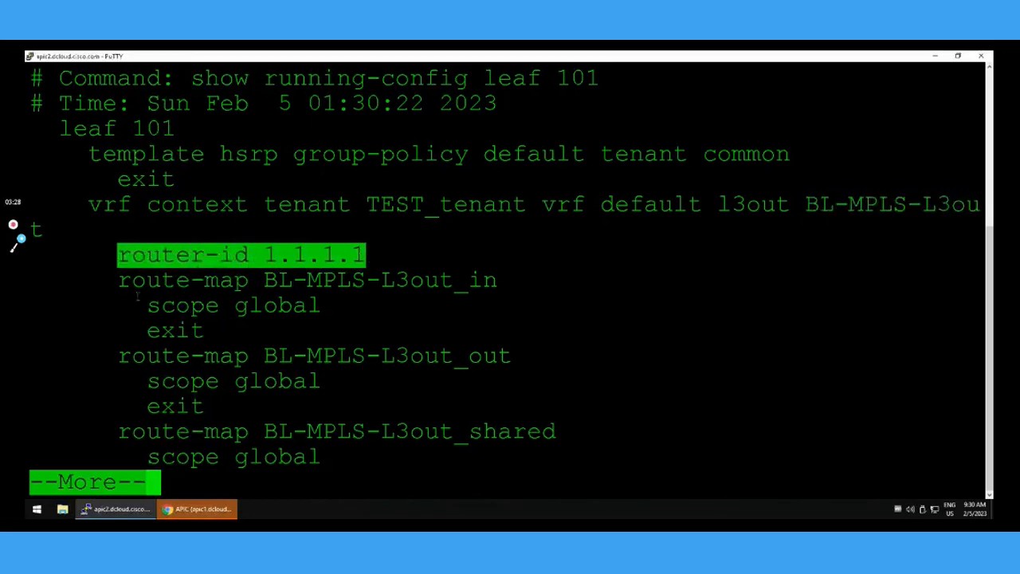
drag(111, 280, 249, 355)
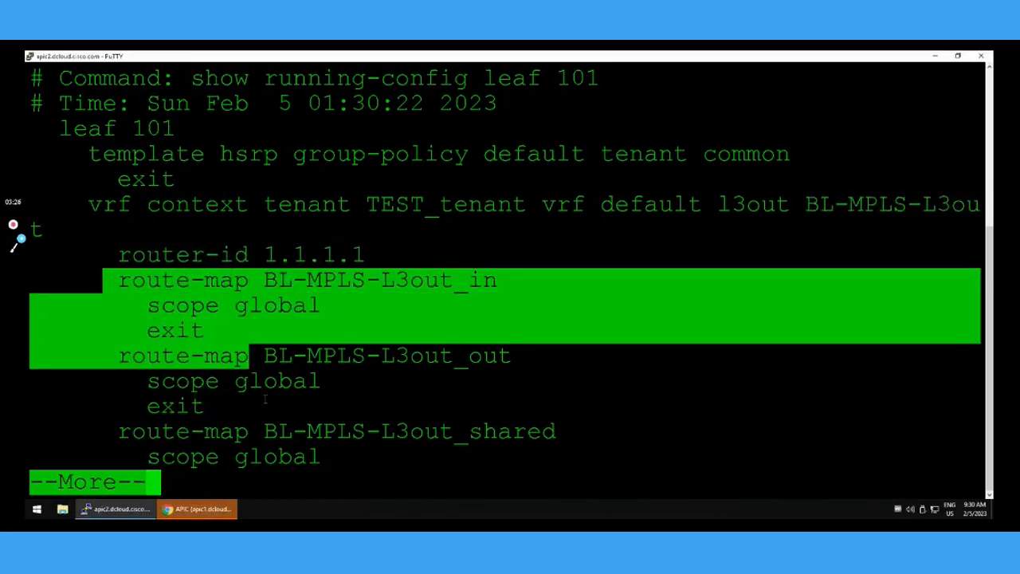
drag(268, 402, 268, 404)
Page forward in the output and examine interface ethernet 1/1, its channel group, and the port-channel sub-interface with its IP address.
key(space)
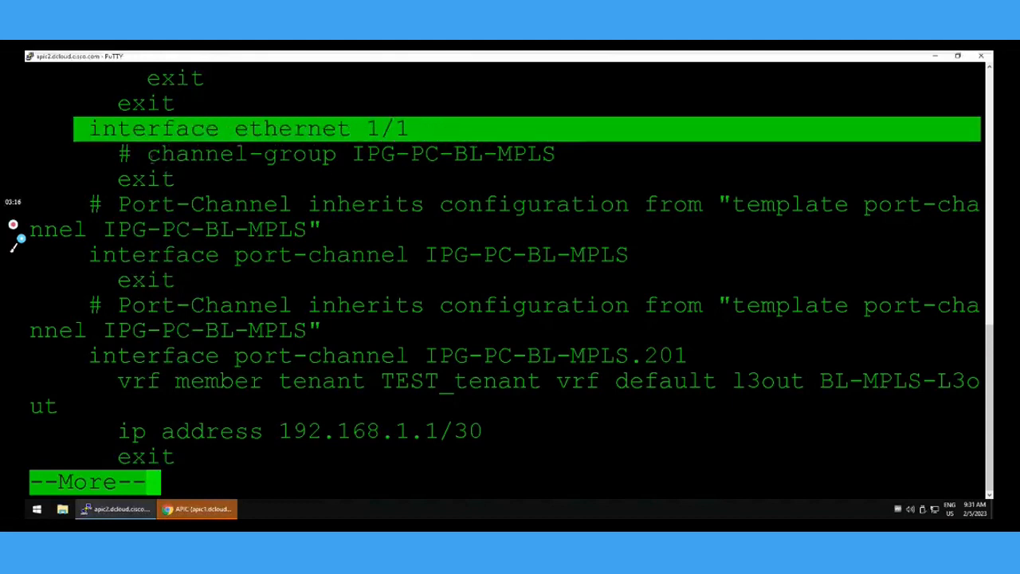
double_click(320, 157)
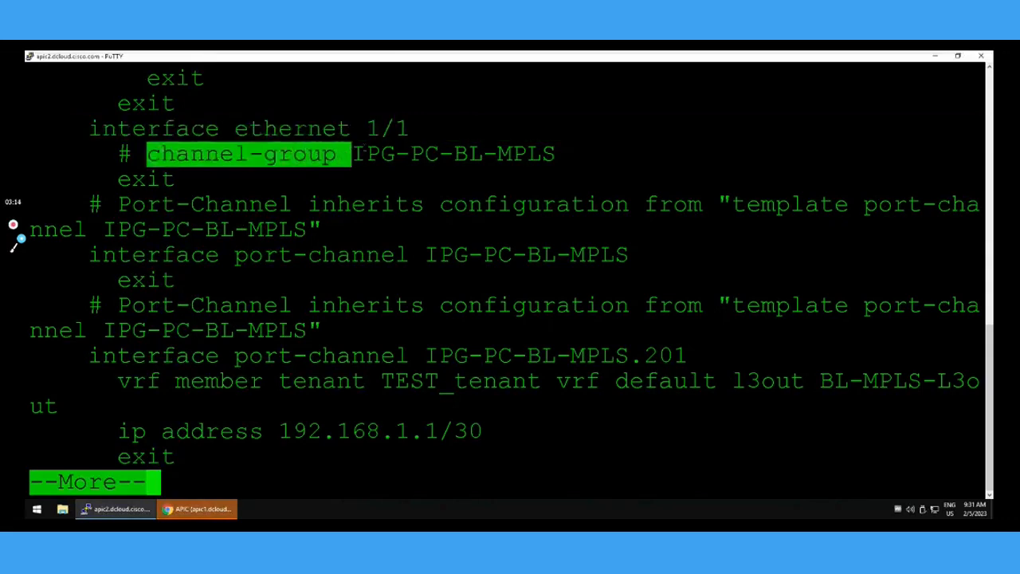
click(412, 159)
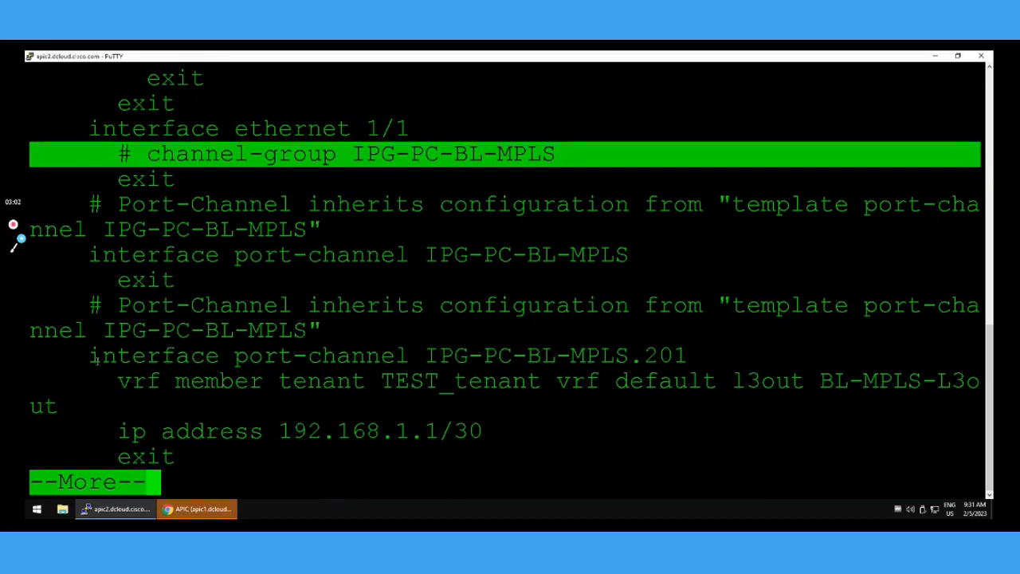
drag(90, 355, 336, 356)
drag(671, 355, 687, 356)
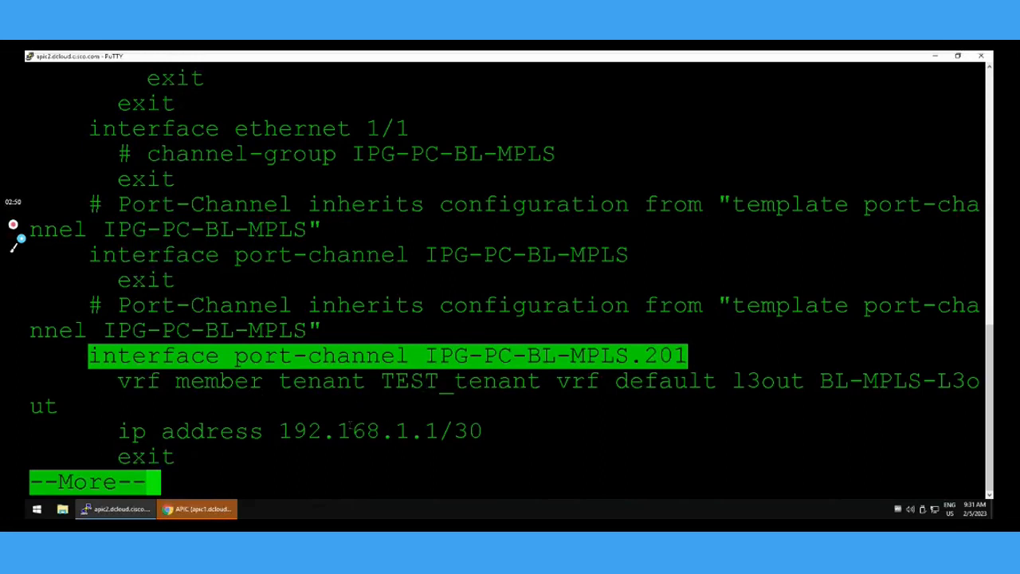
drag(279, 431, 484, 431)
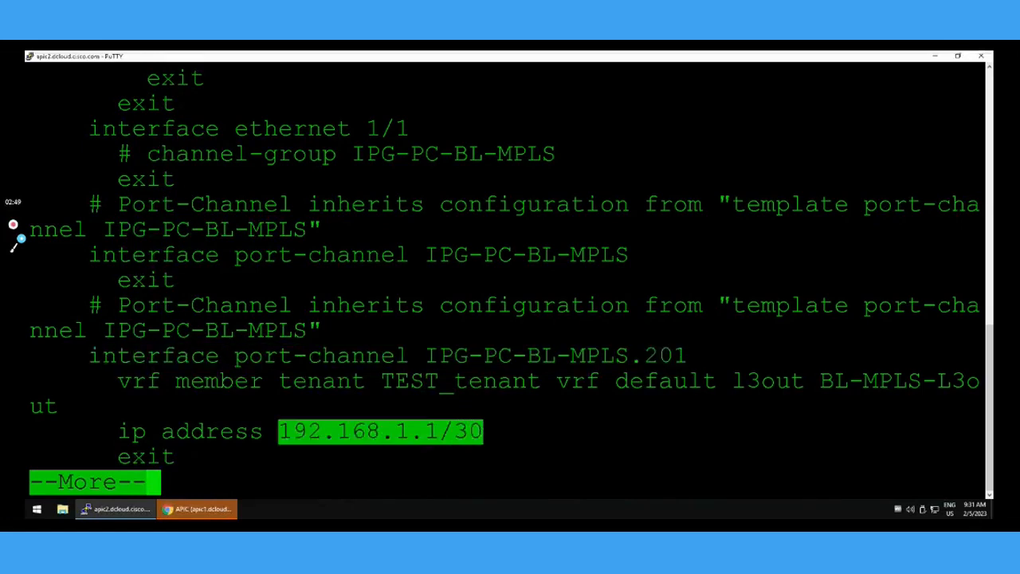
double_click(557, 356)
click(557, 356)
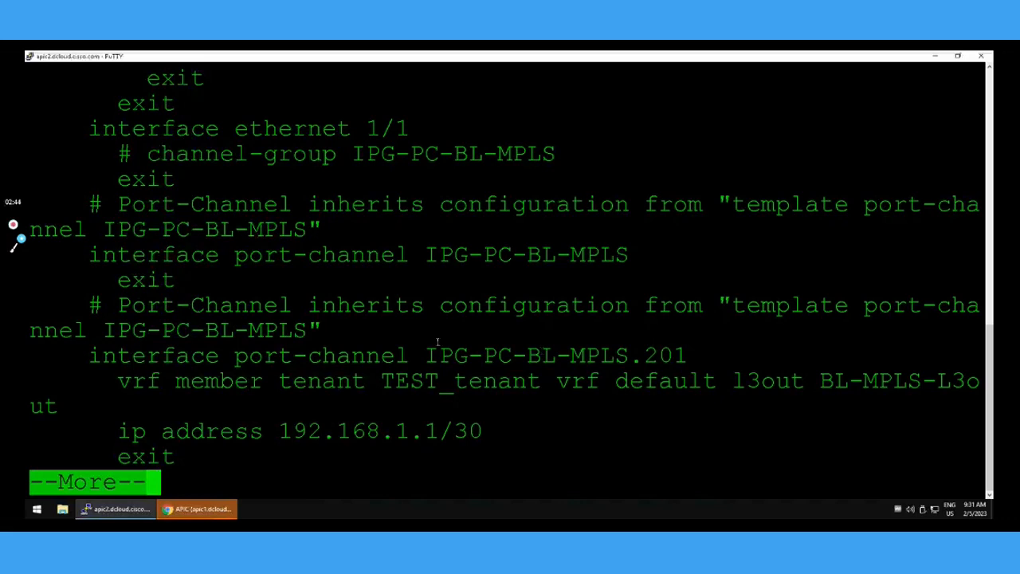
Page to the end of the output and examine the BGP section's local AS, neighbor address and remote AS.
key(space)
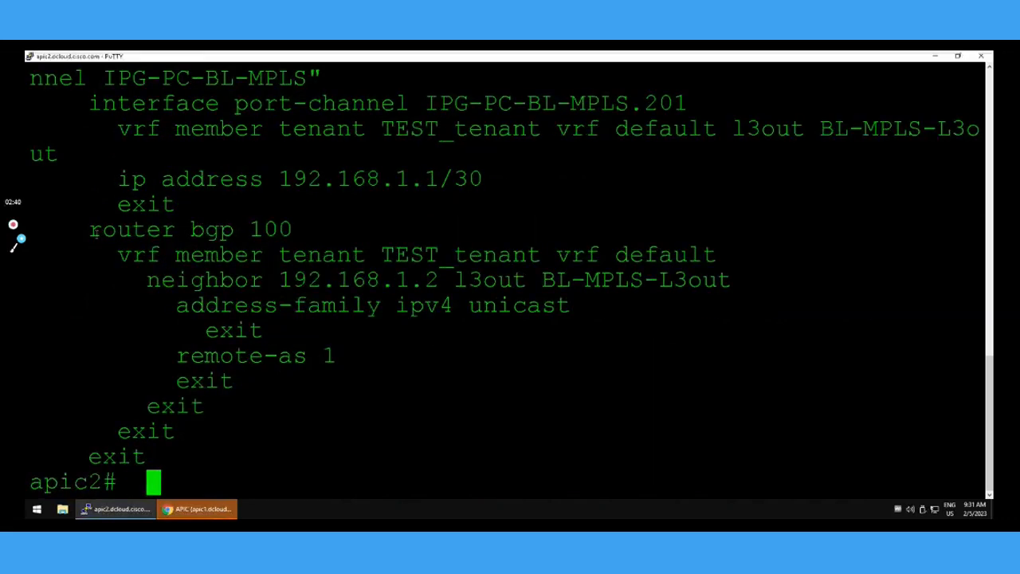
drag(91, 230, 297, 233)
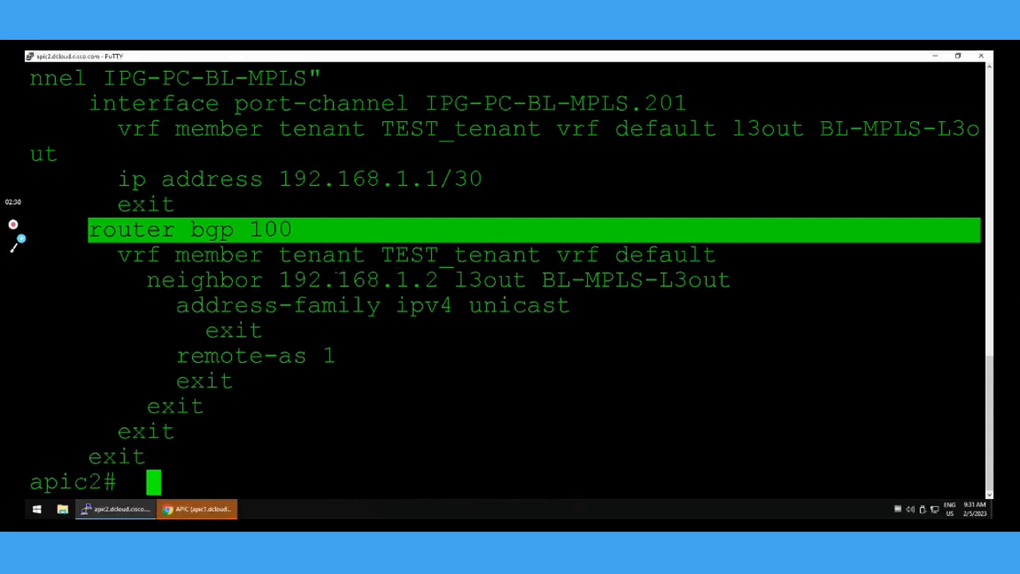
drag(280, 281, 439, 279)
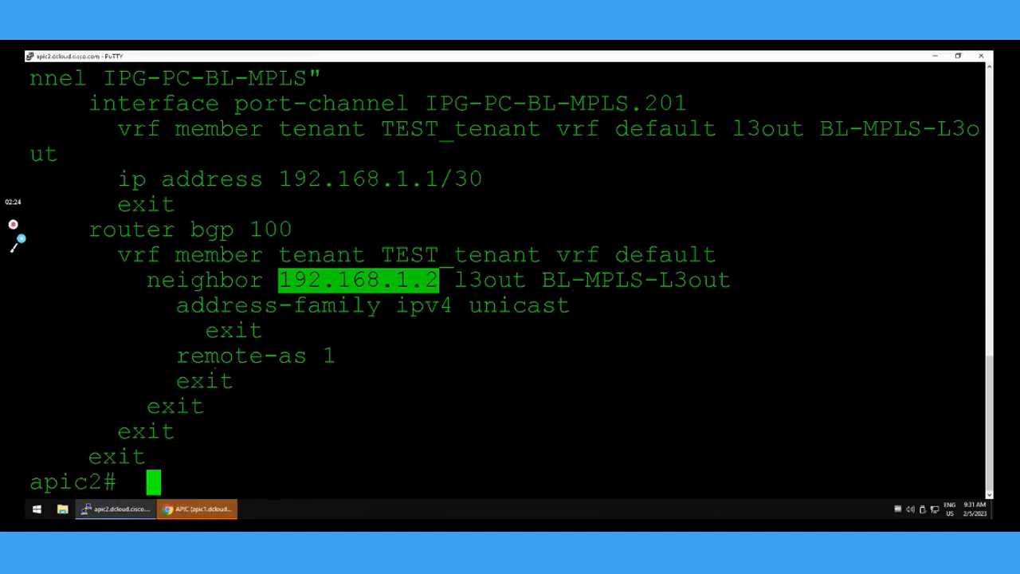
drag(177, 356, 354, 374)
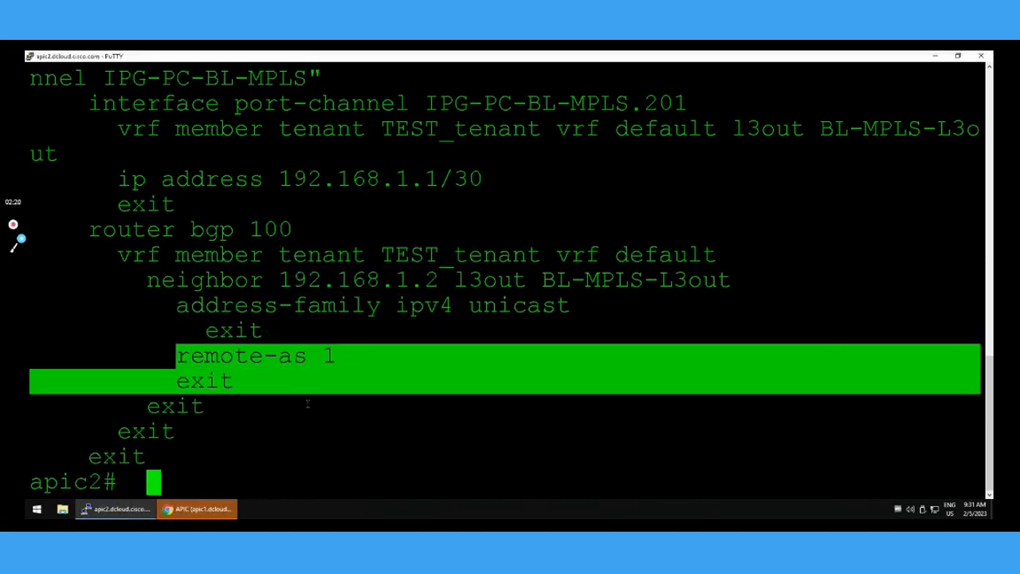
click(312, 452)
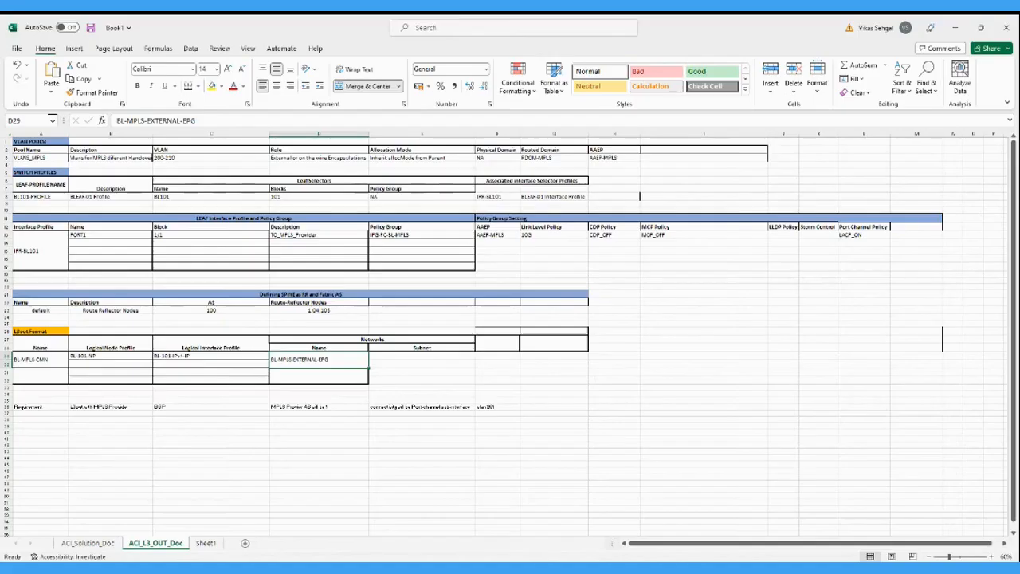
Enlarge the ACI_L3_OUT_Doc sheet to 100% and review the VLAN pool's name, routed domain and AAEP.
click(991, 557)
click(991, 557)
click(991, 557)
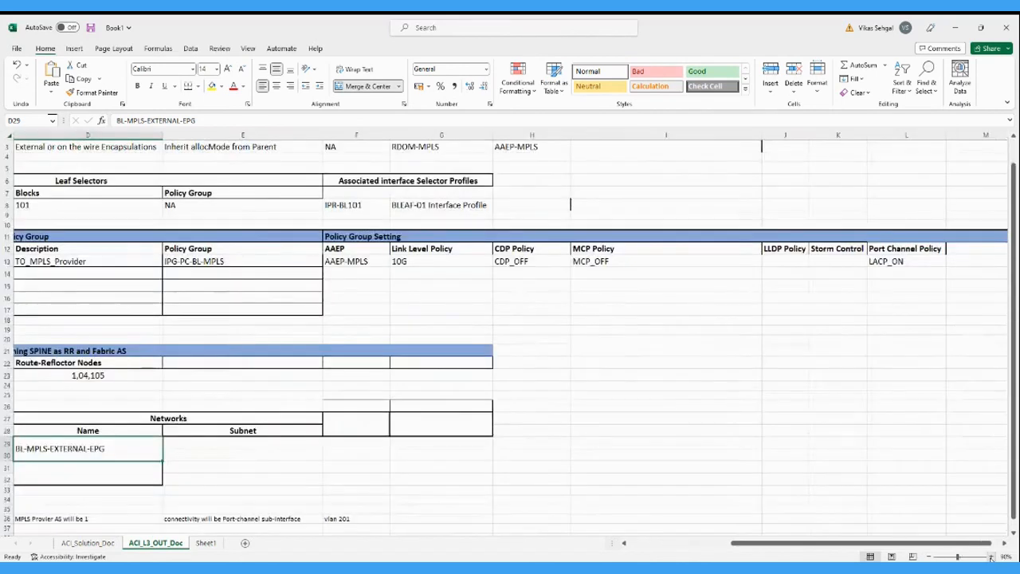
click(991, 557)
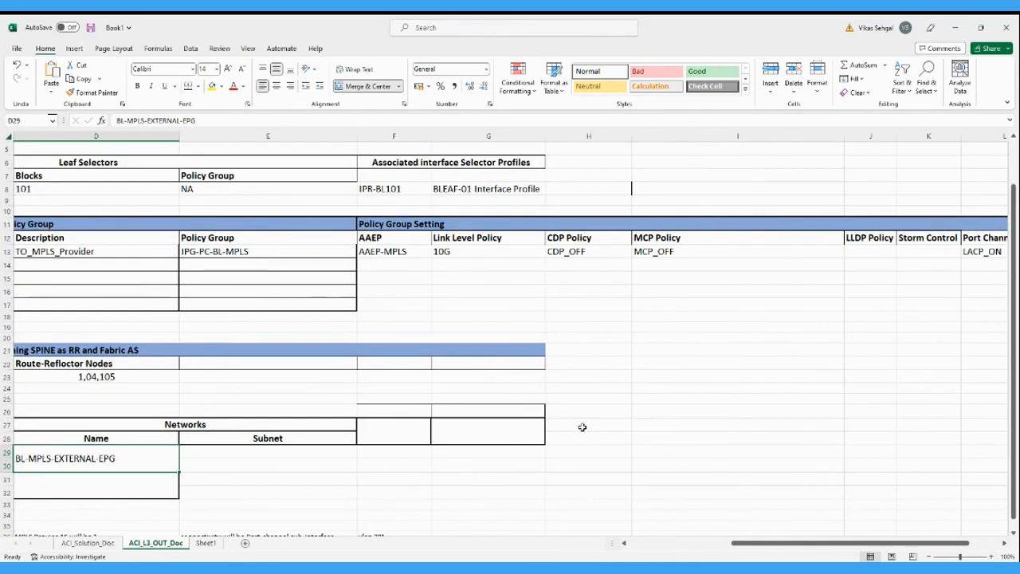
click(686, 543)
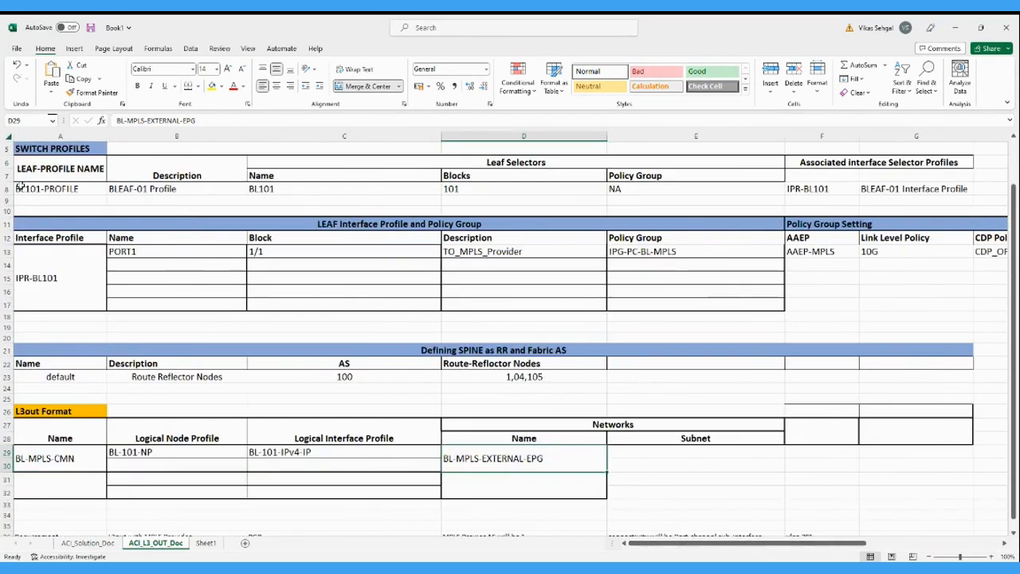
scroll(24, 157, up, 2)
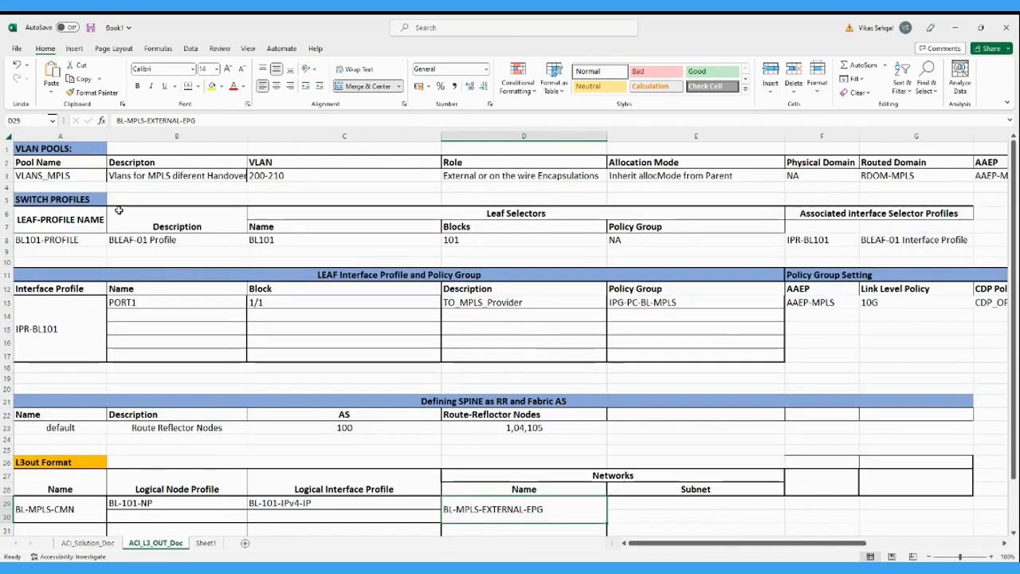
click(55, 176)
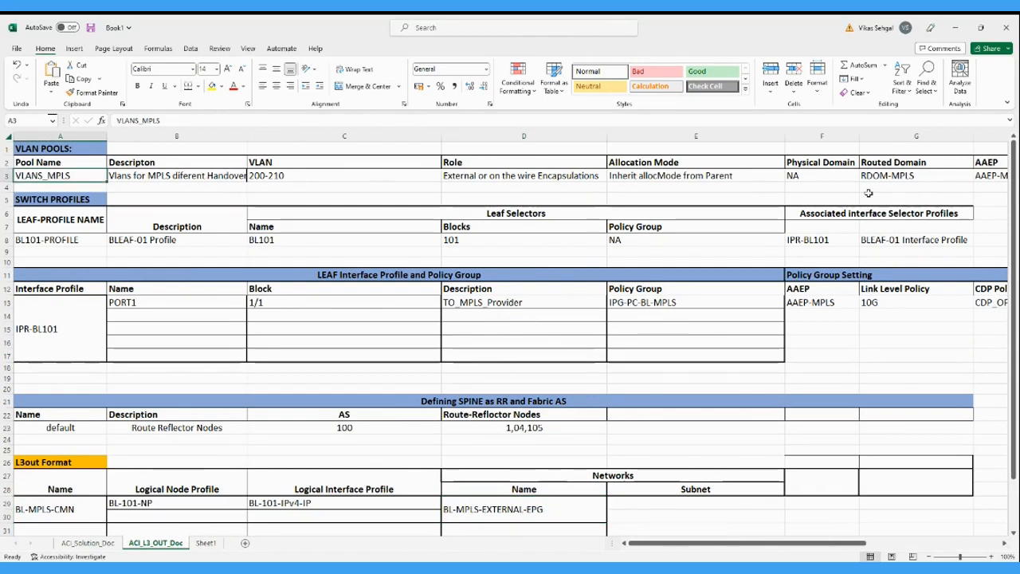
click(888, 176)
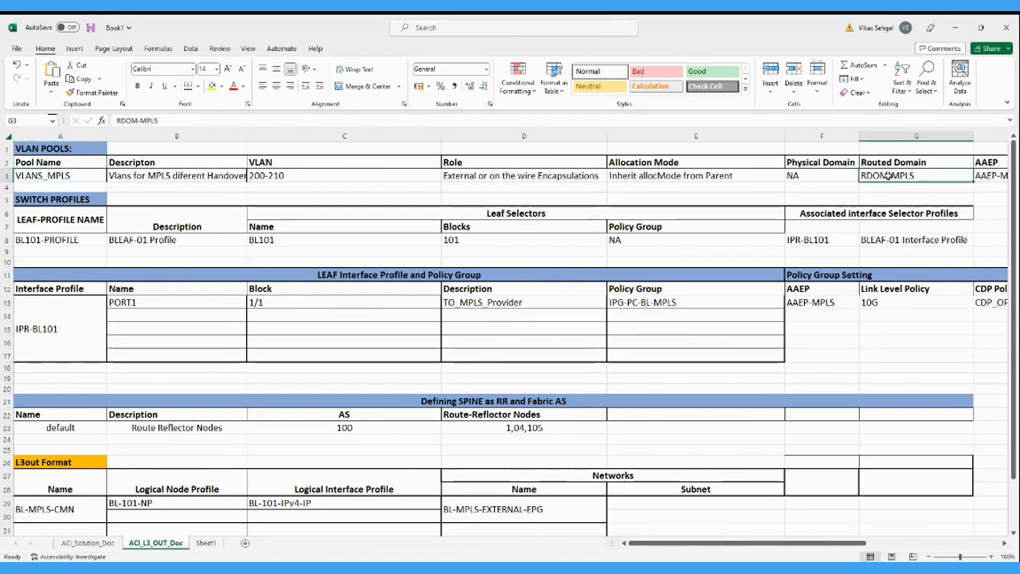
click(996, 178)
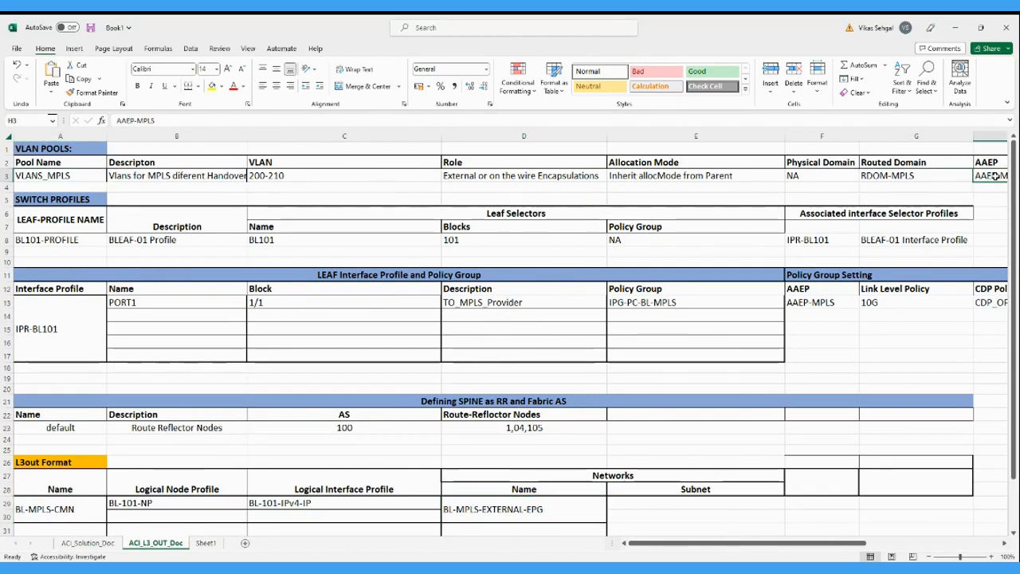
Review the leaf interface profile with its policy group, and the leaf switch profile with its associated interface selector profile.
click(64, 353)
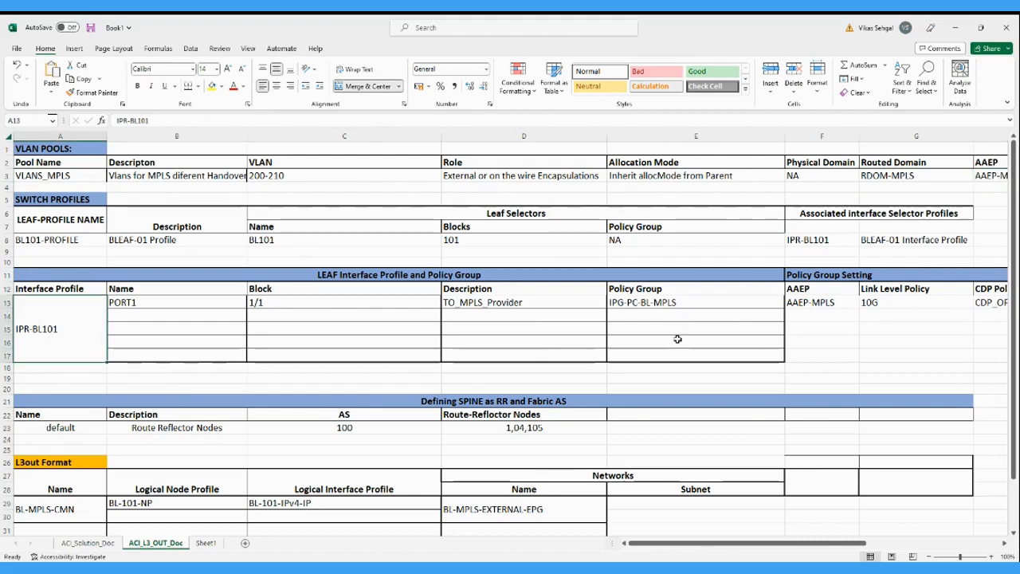
click(663, 305)
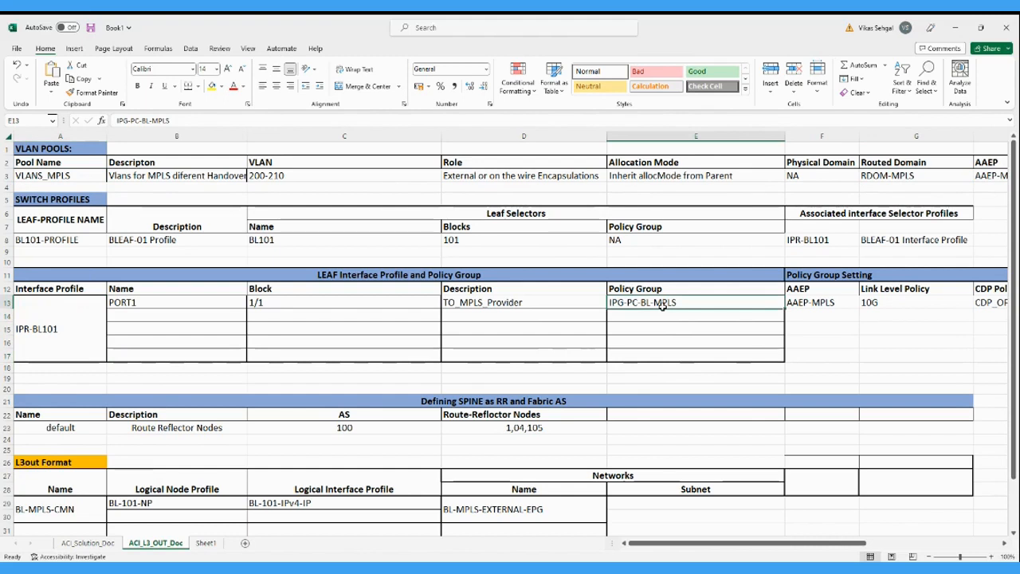
click(30, 329)
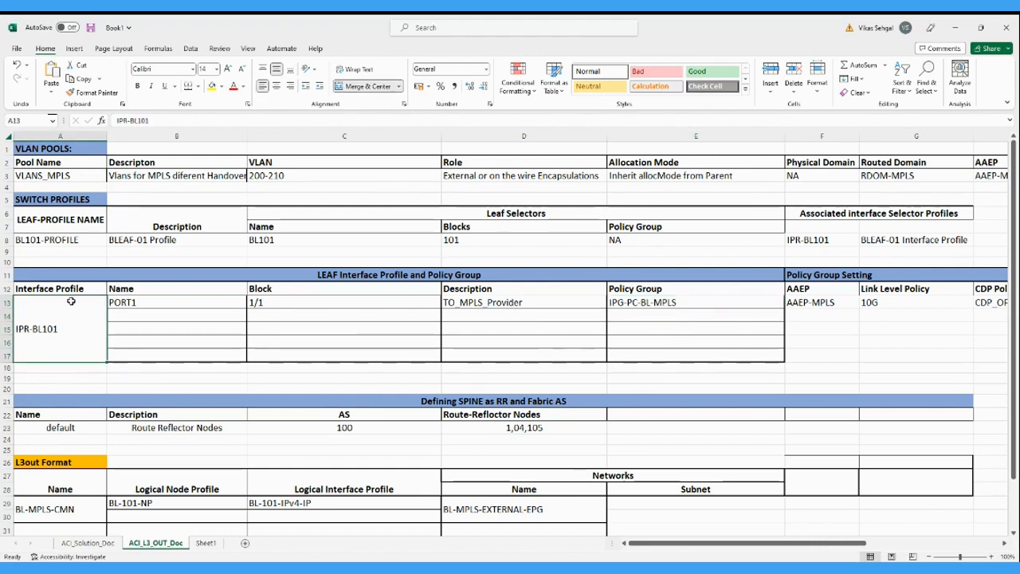
click(46, 240)
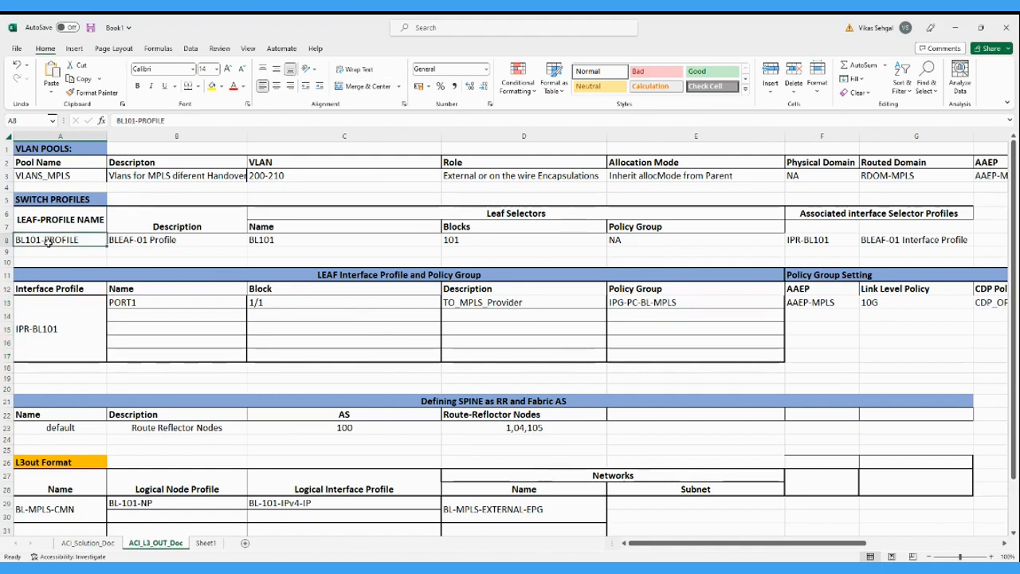
click(813, 239)
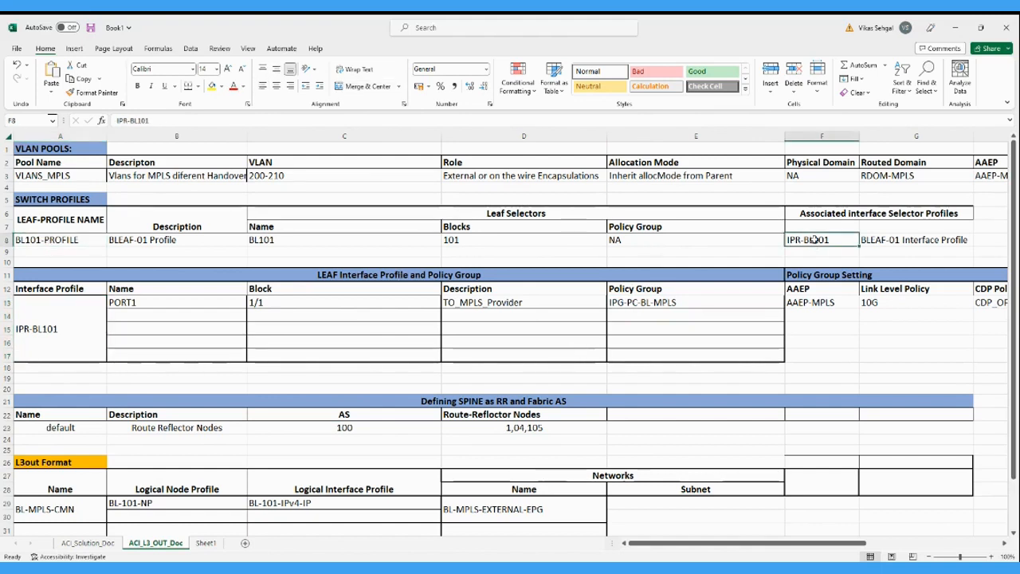
Review the spine route-reflector entry, including its description and fabric AS number.
click(6, 428)
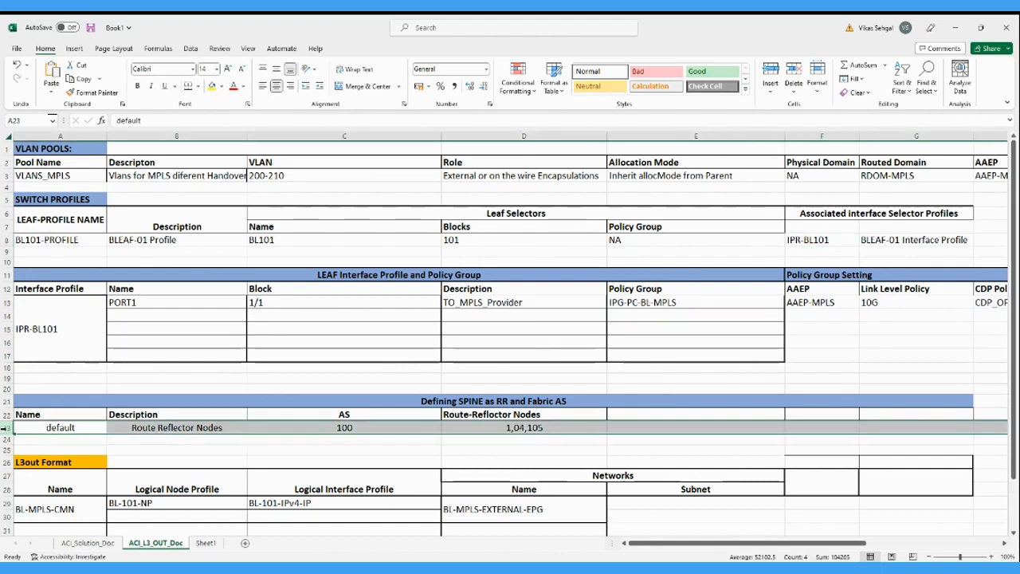
click(212, 428)
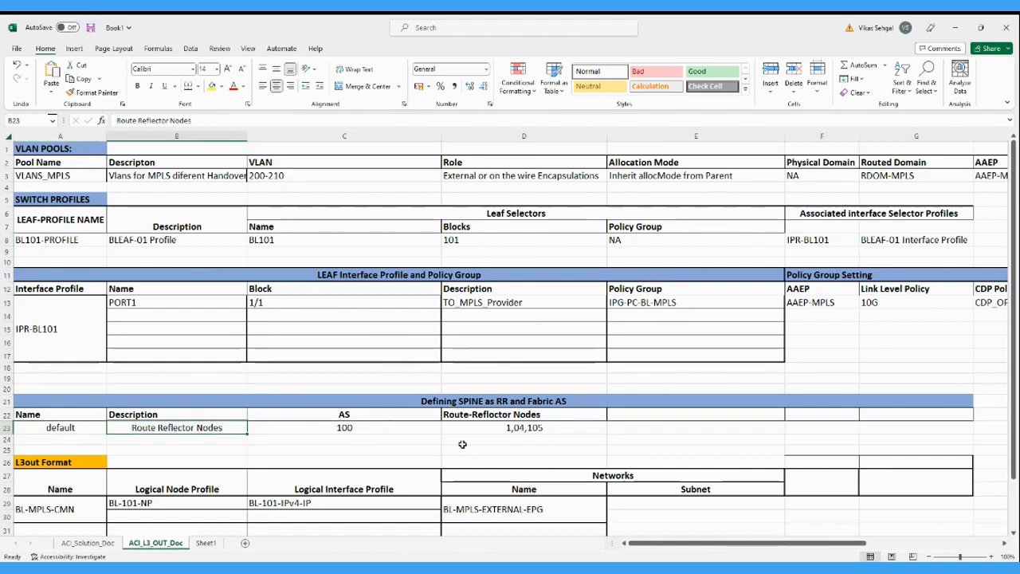
click(345, 427)
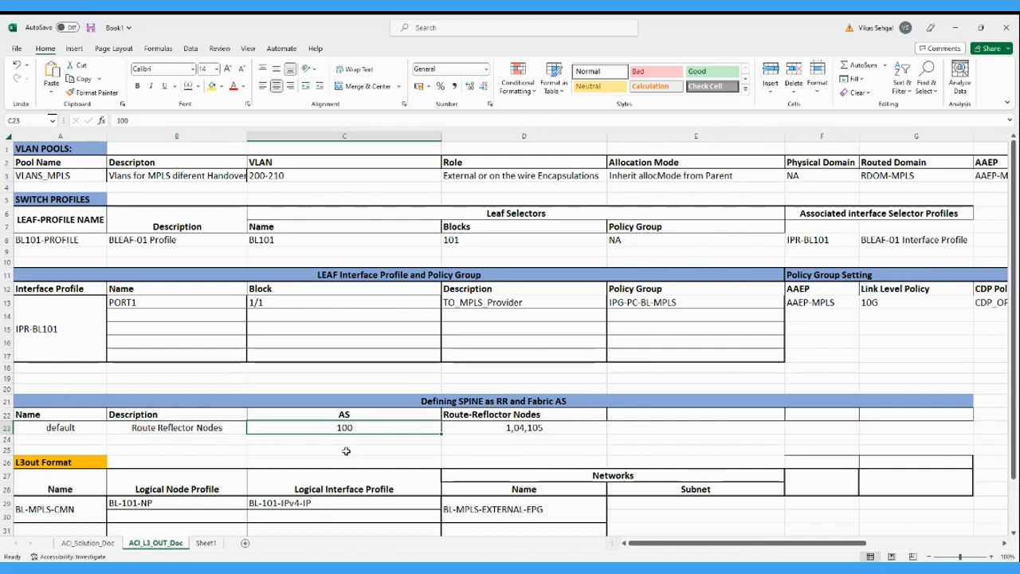
Review the L3out Format table's L3out name, logical node profile, logical interface profile and external network name.
scroll(346, 451, down, 2)
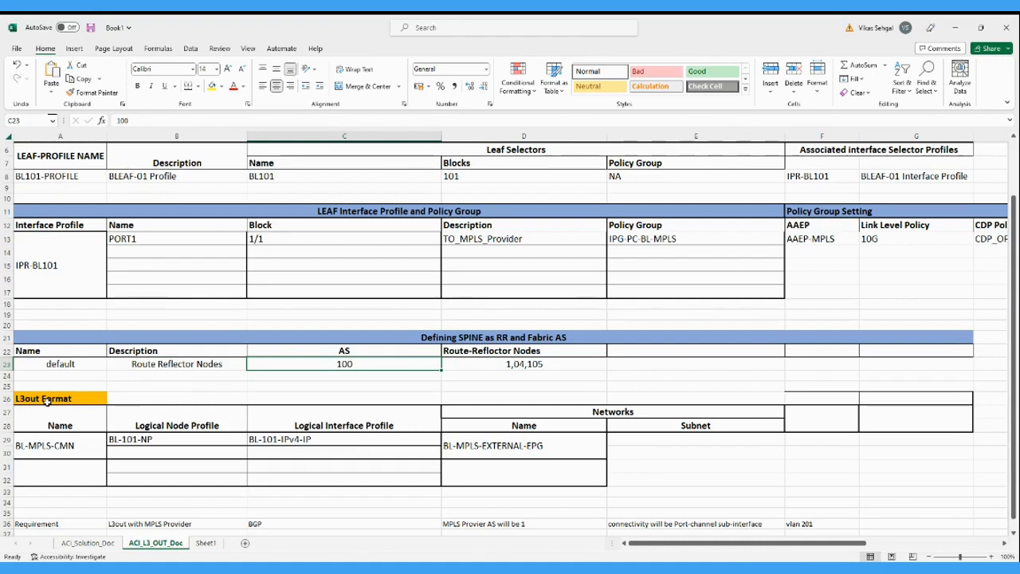
click(47, 443)
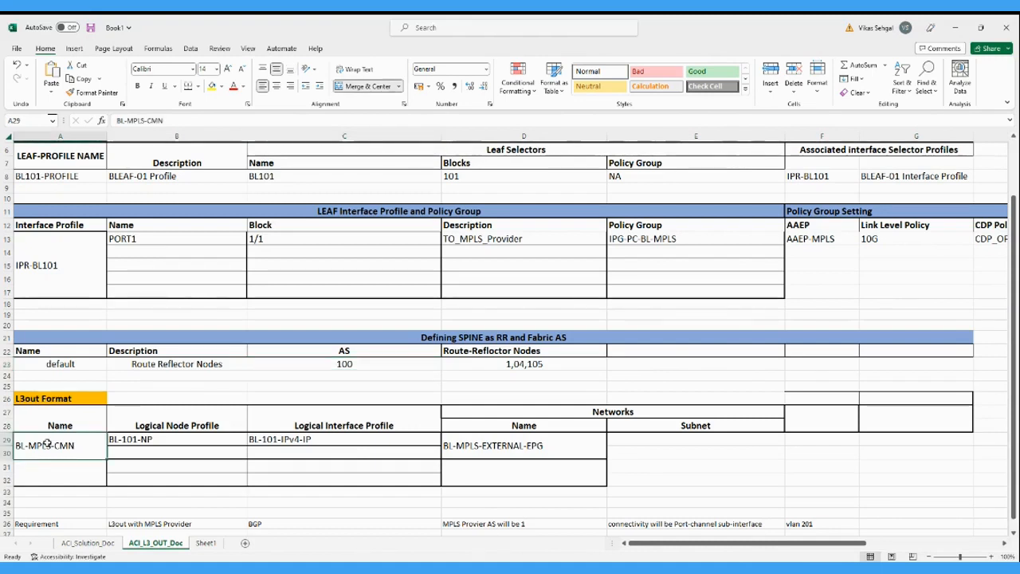
click(127, 439)
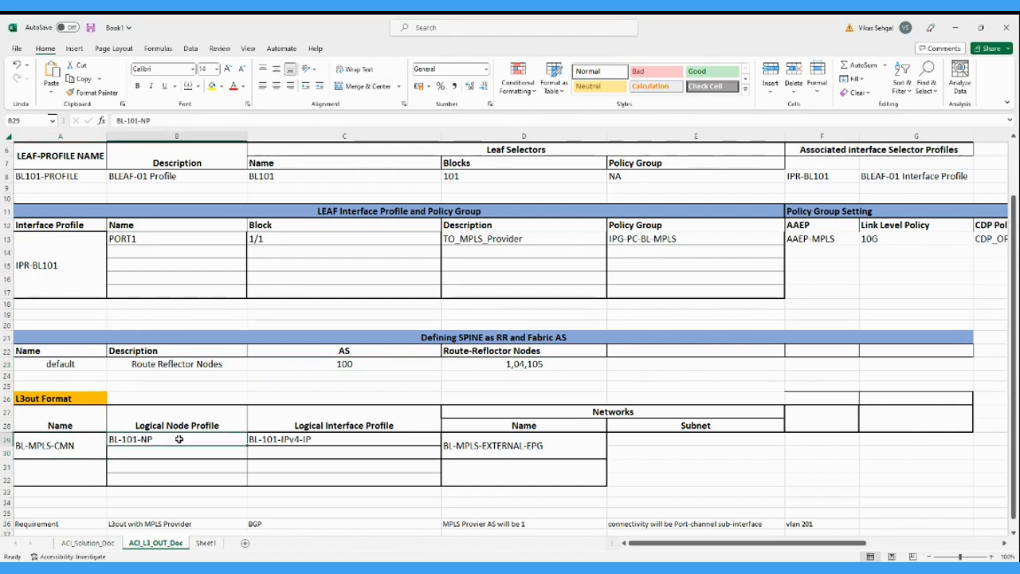
click(305, 439)
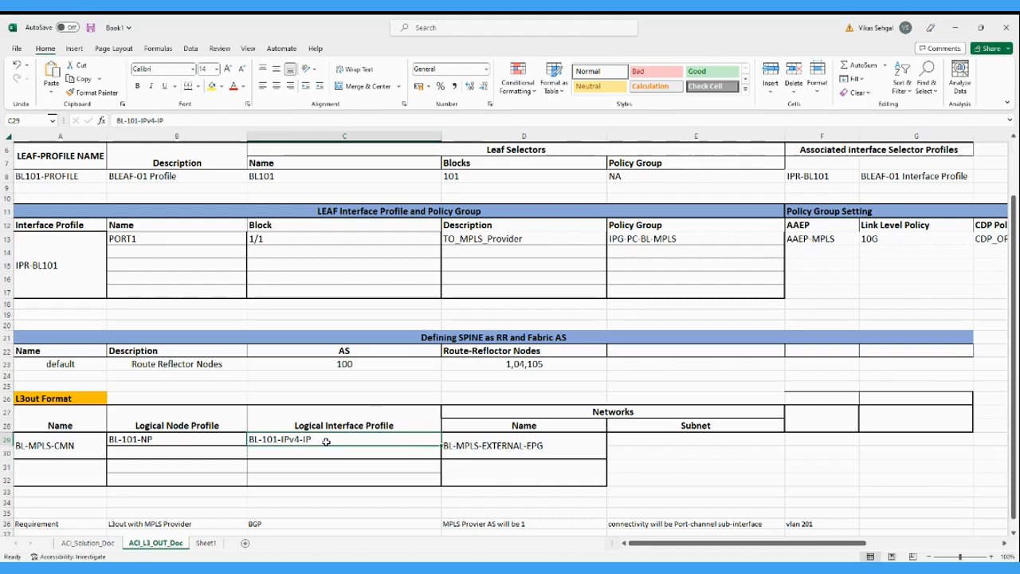
click(498, 451)
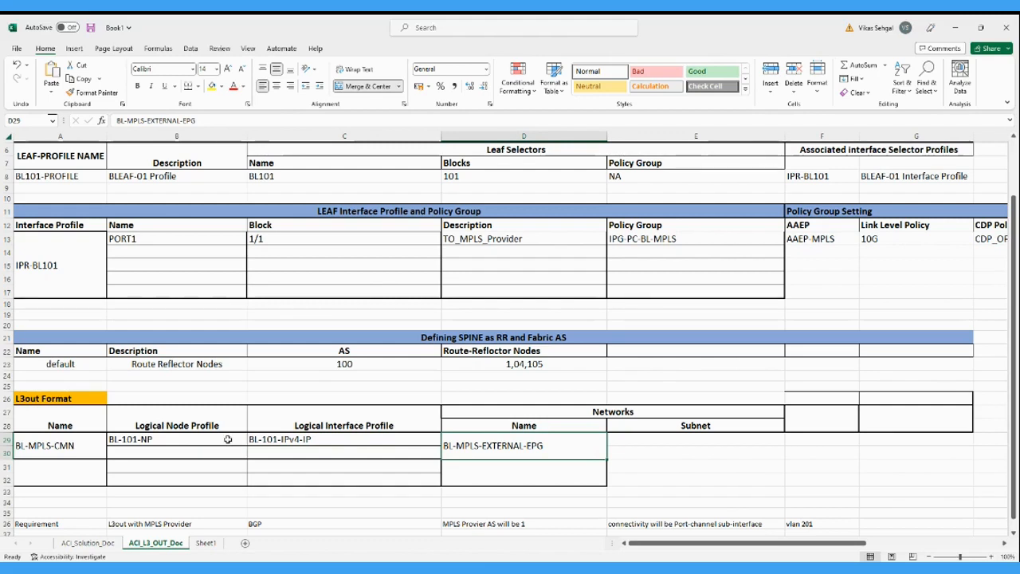
scroll(223, 438, down, 2)
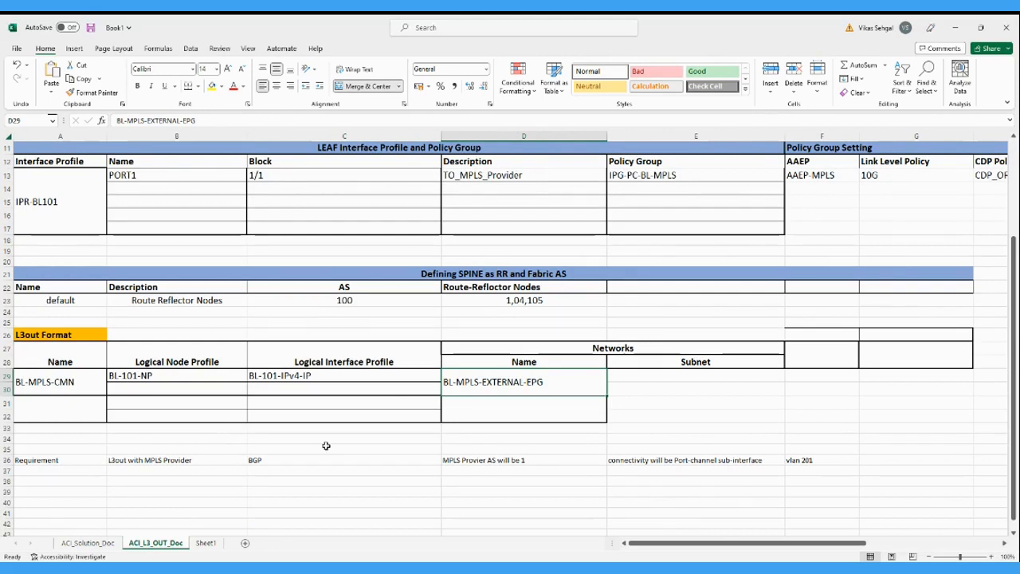